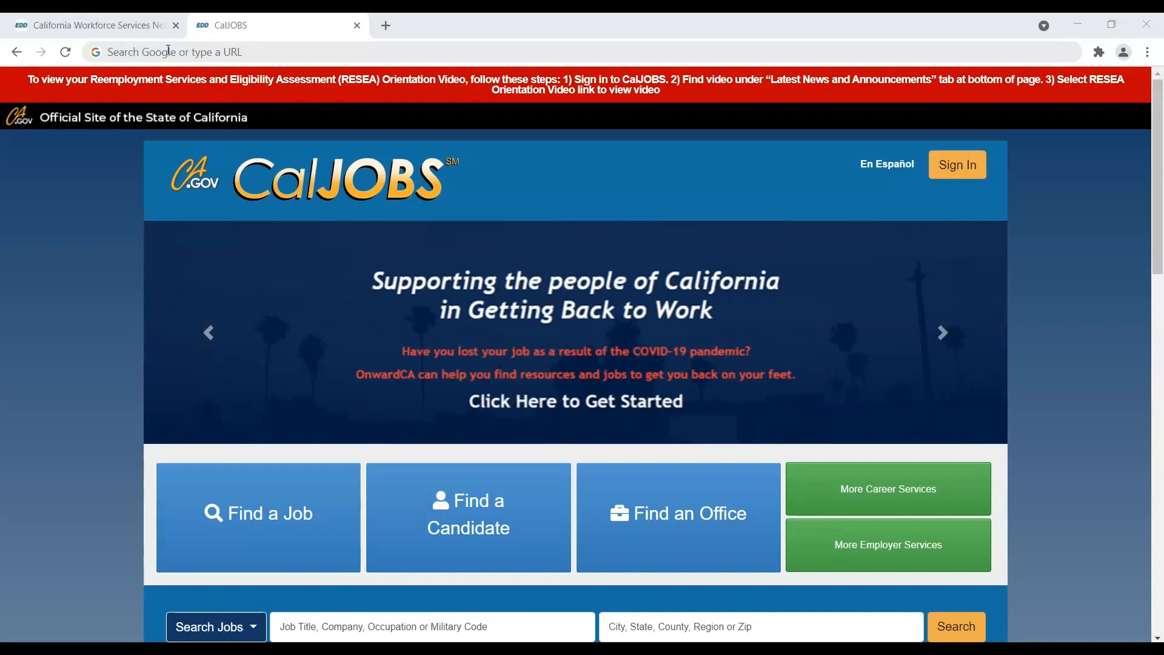
pyautogui.click(169, 52)
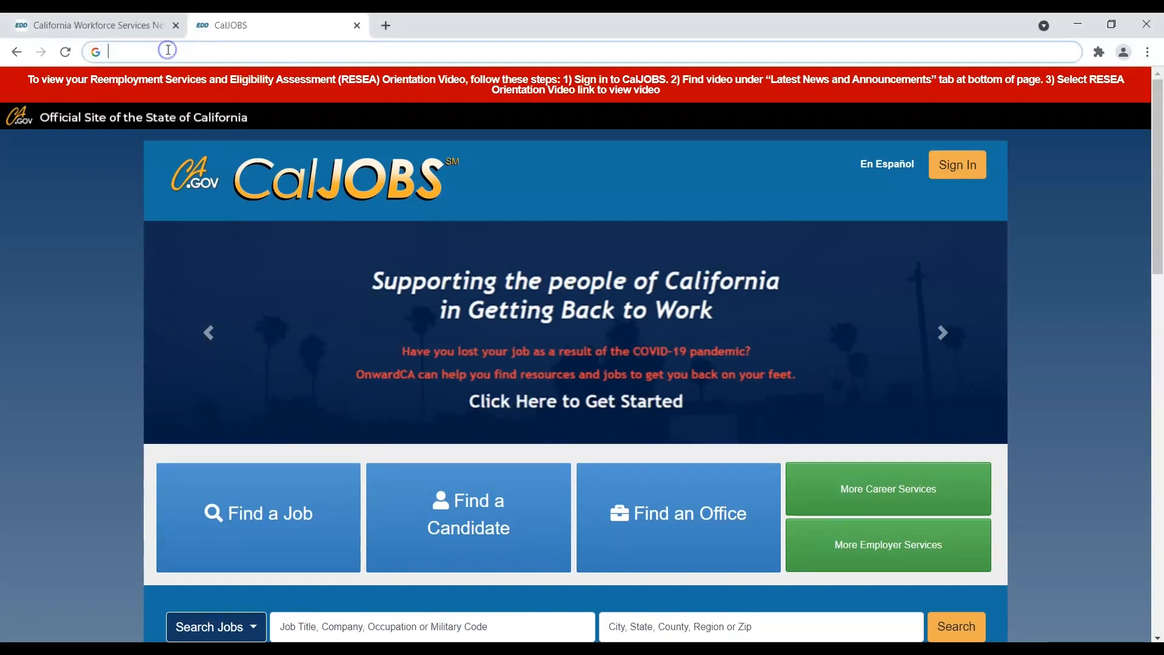
pyautogui.write('www.')
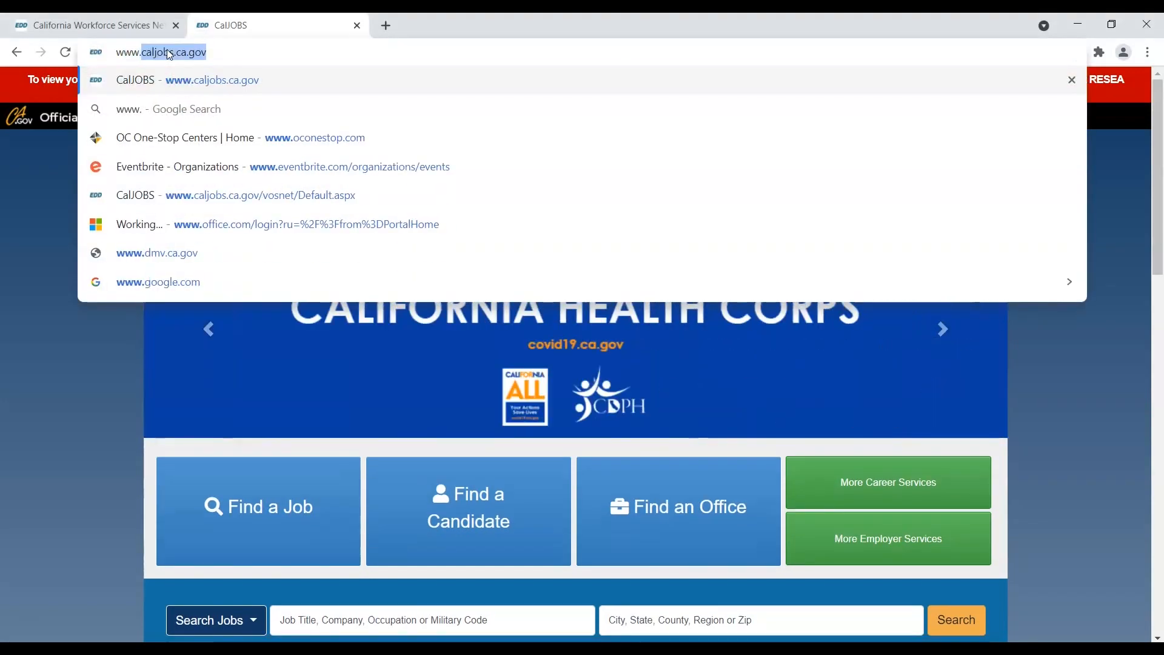
pyautogui.write('caljobs.ca.gov')
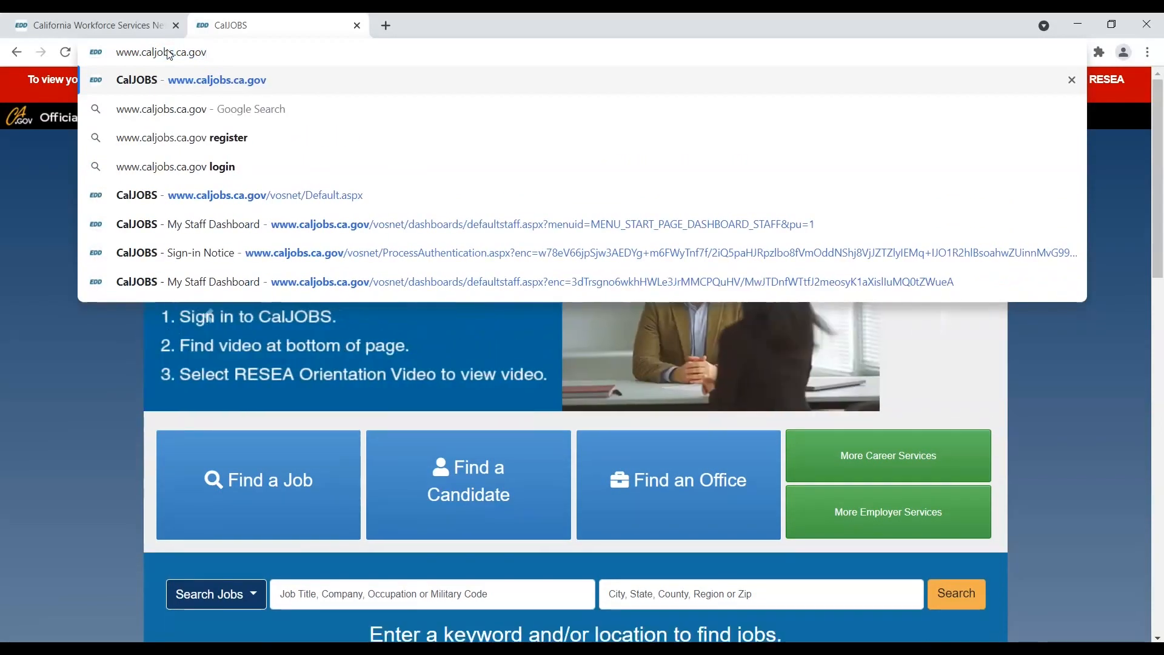
pyautogui.press('Return')
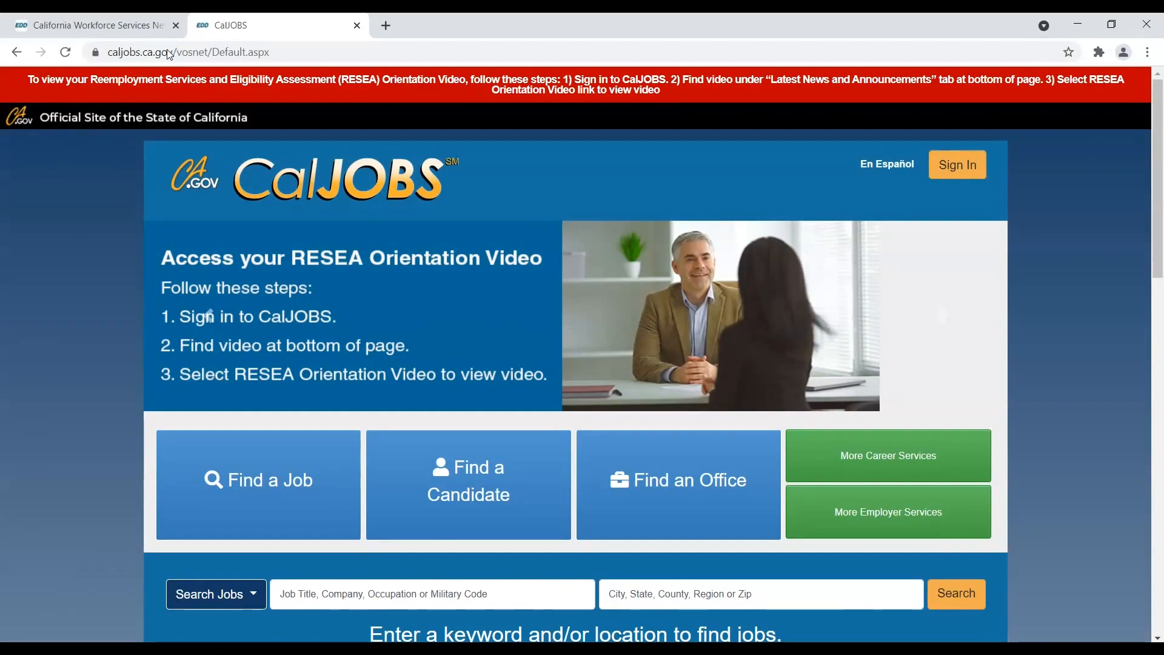
pyautogui.click(73, 30)
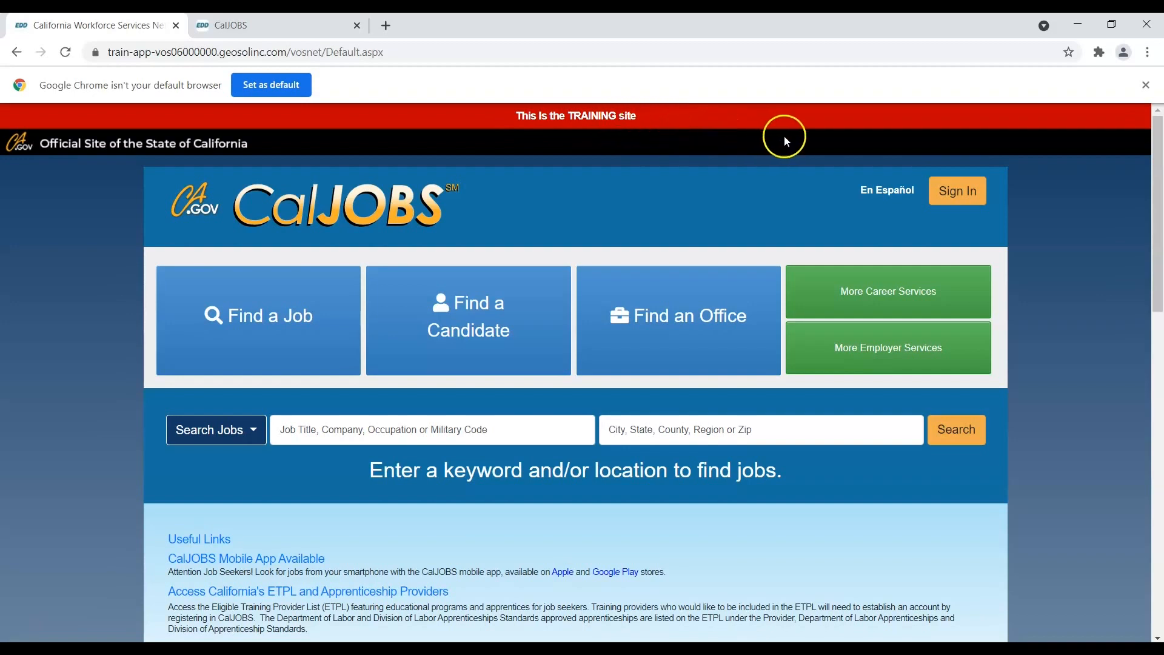
# - Sign in to the training site with the staff user name and password, passing the reCAPTCHA
pyautogui.click(952, 193)
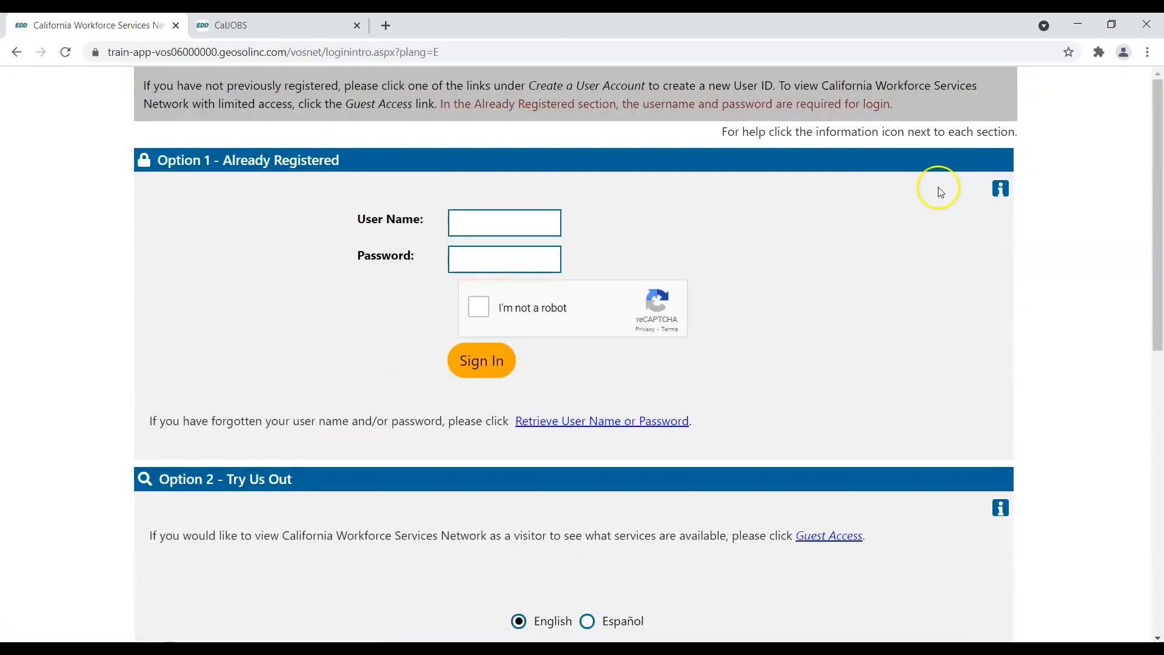
pyautogui.click(499, 222)
pyautogui.click(528, 239)
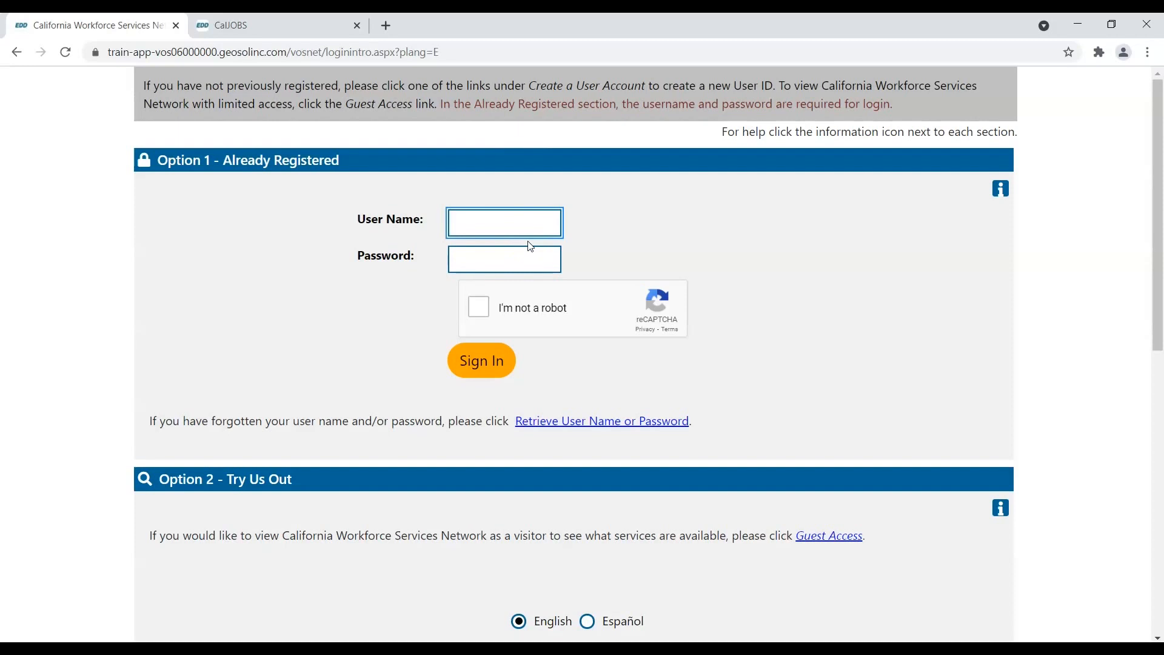
pyautogui.write('ORAStaff01')
pyautogui.press('Tab')
pyautogui.write('*********')
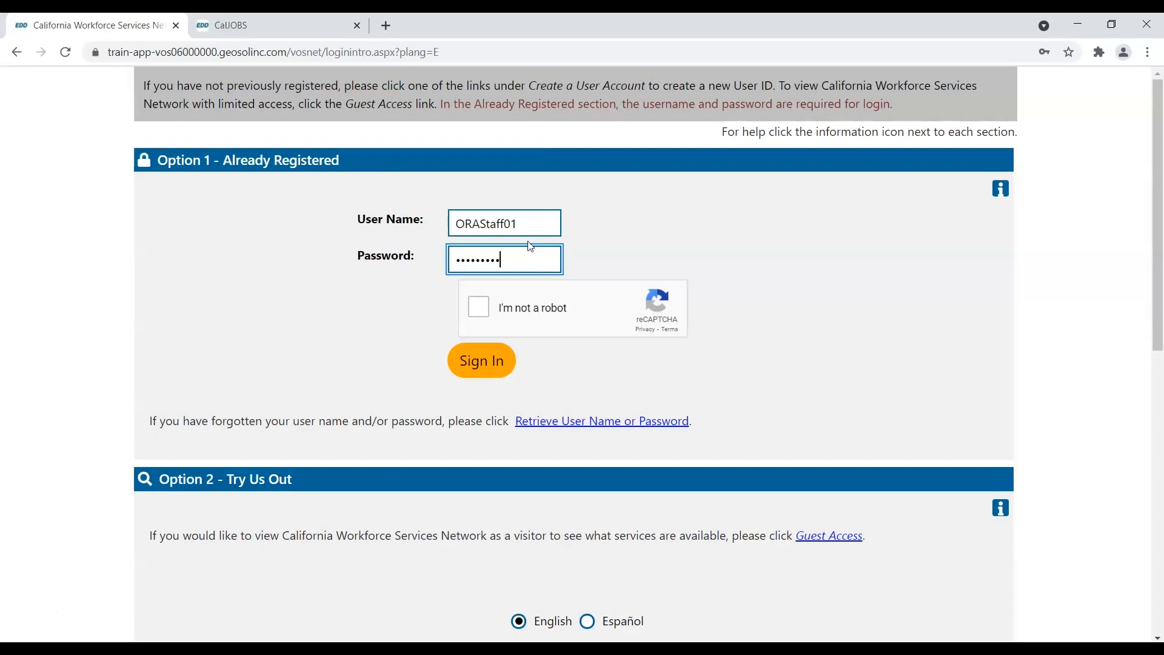
pyautogui.click(480, 307)
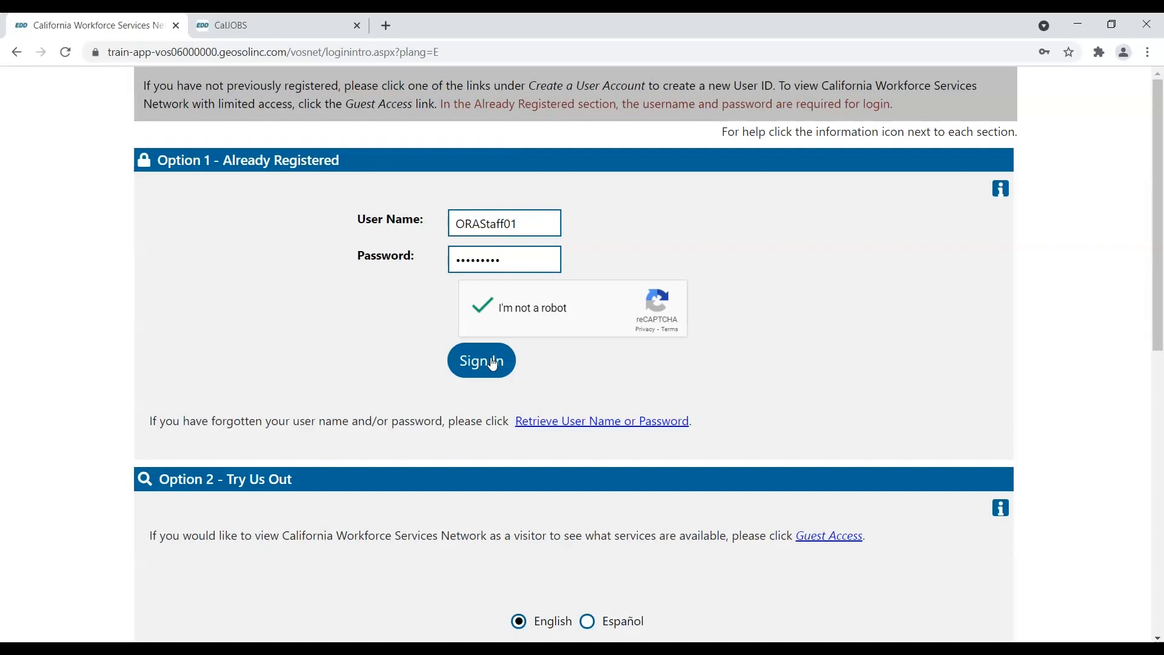
pyautogui.click(493, 364)
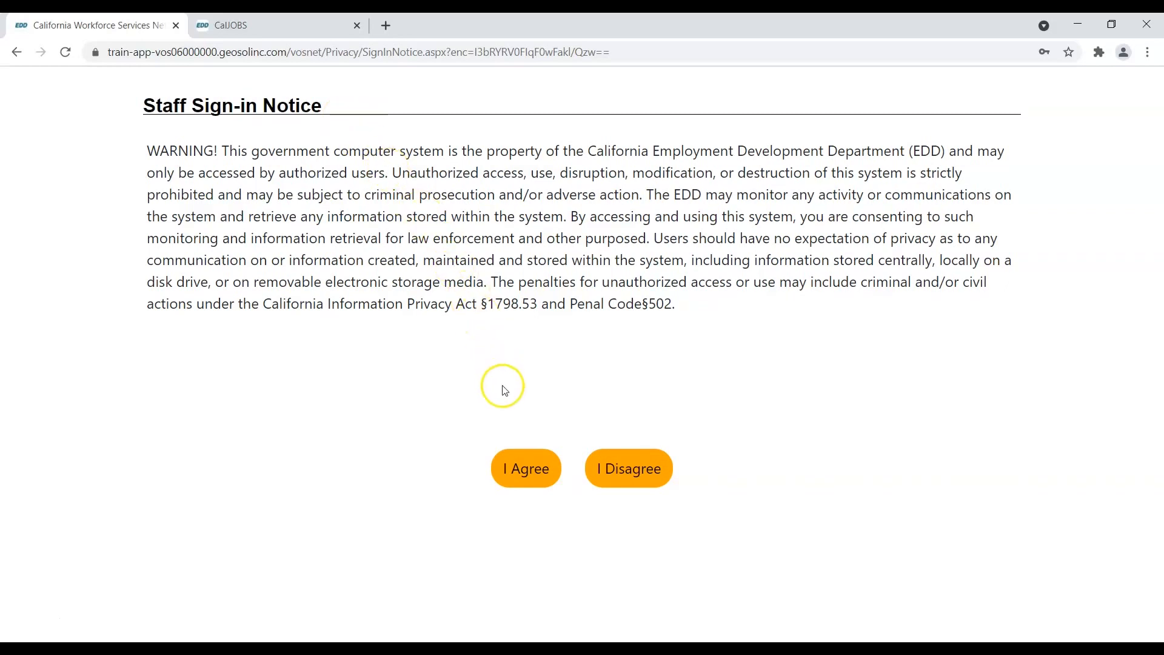
# - Agree to the staff notice and open Manage Individuals under Services for Workforce Staff
pyautogui.click(528, 466)
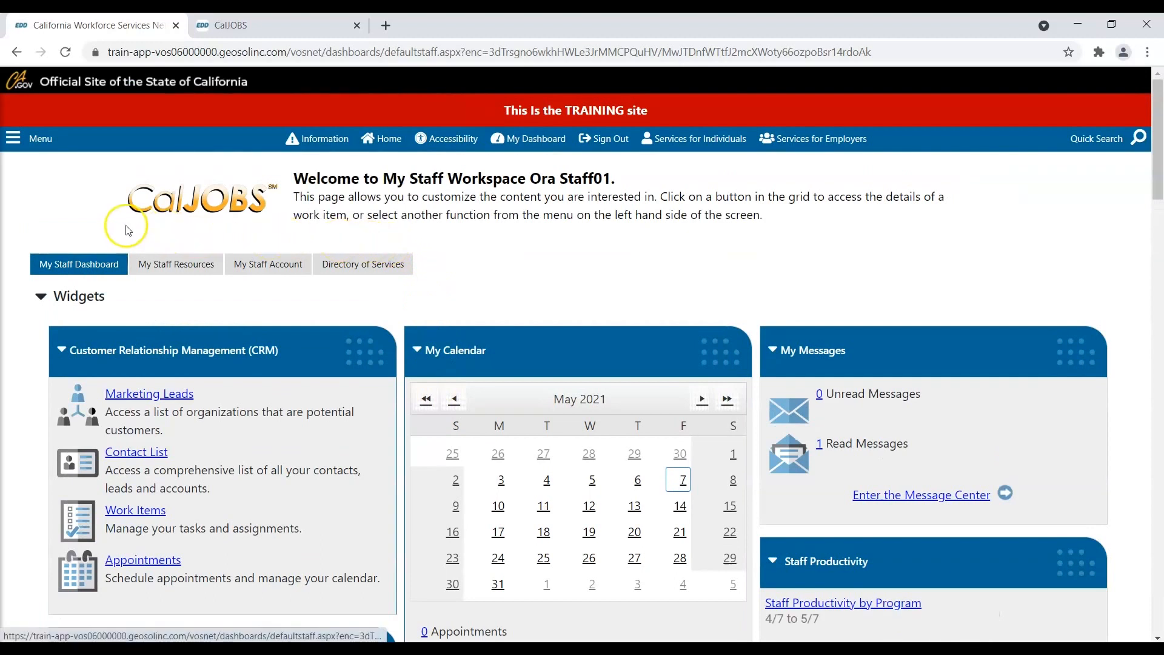
pyautogui.click(19, 148)
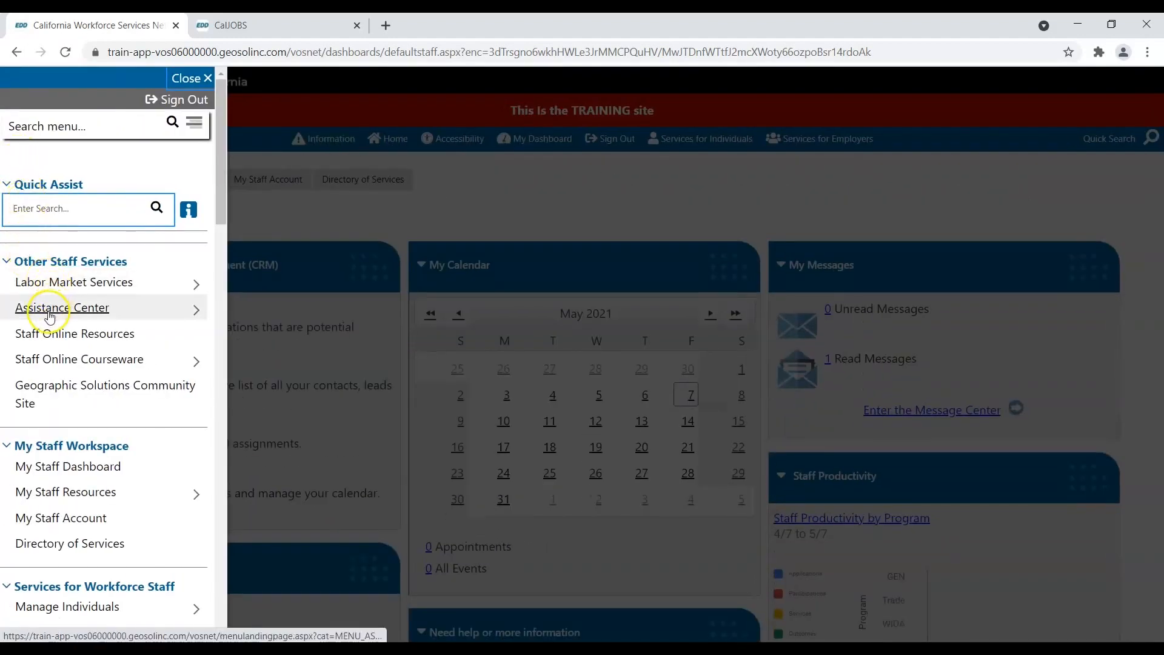
pyautogui.scroll(-4, 50, 374)
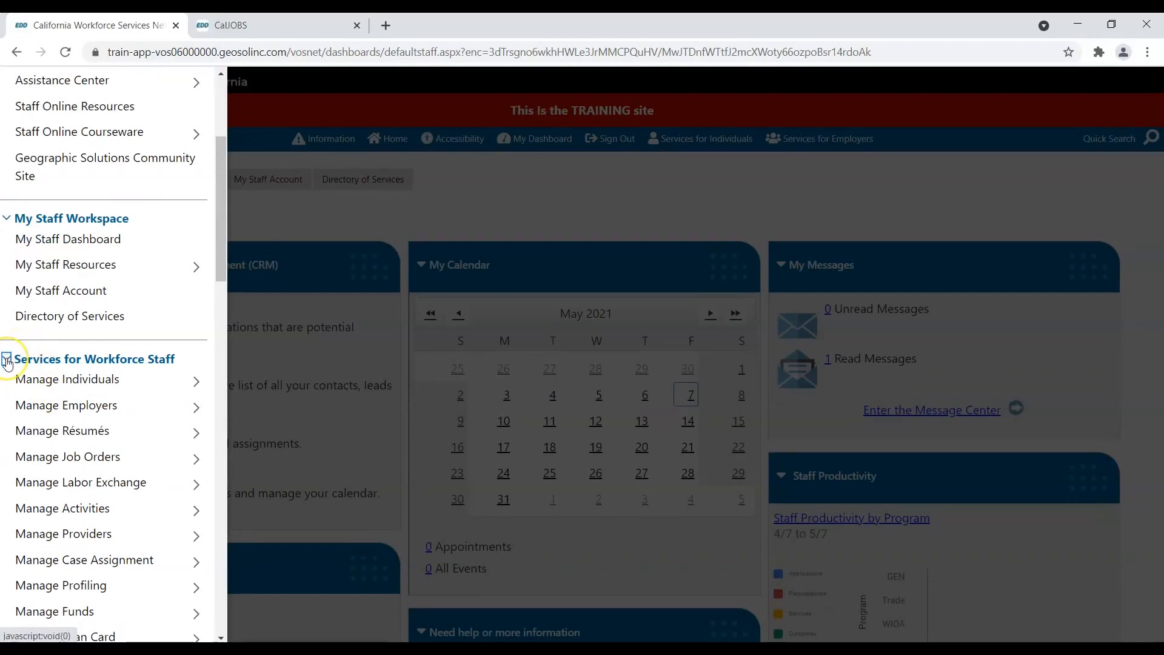
pyautogui.click(8, 360)
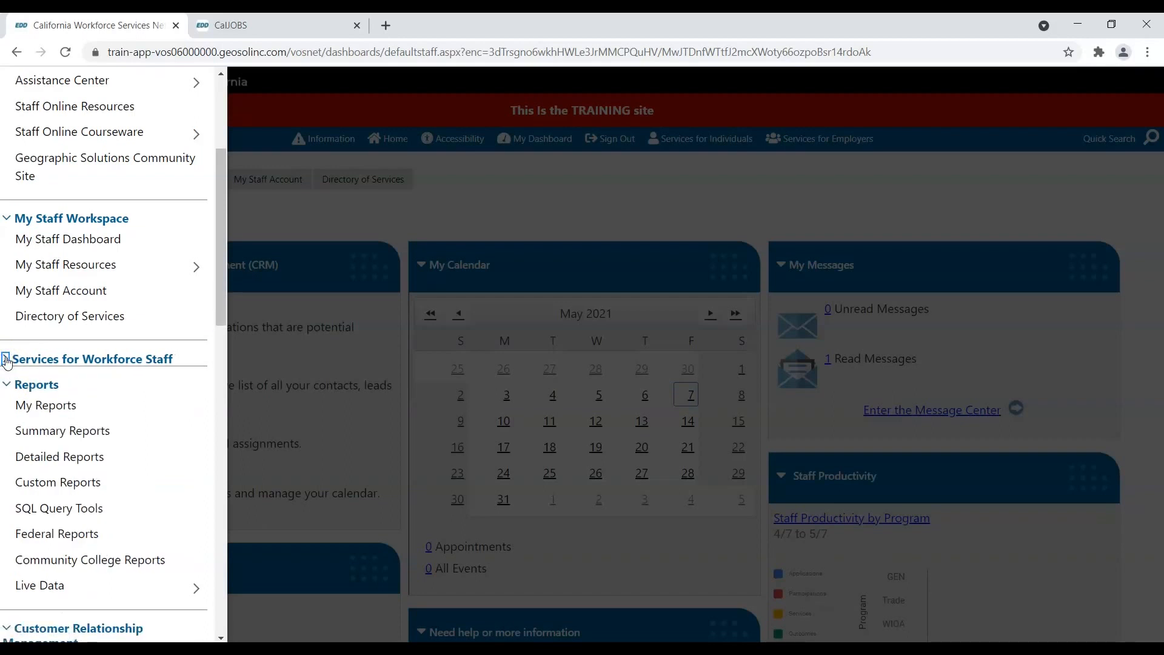
pyautogui.click(7, 360)
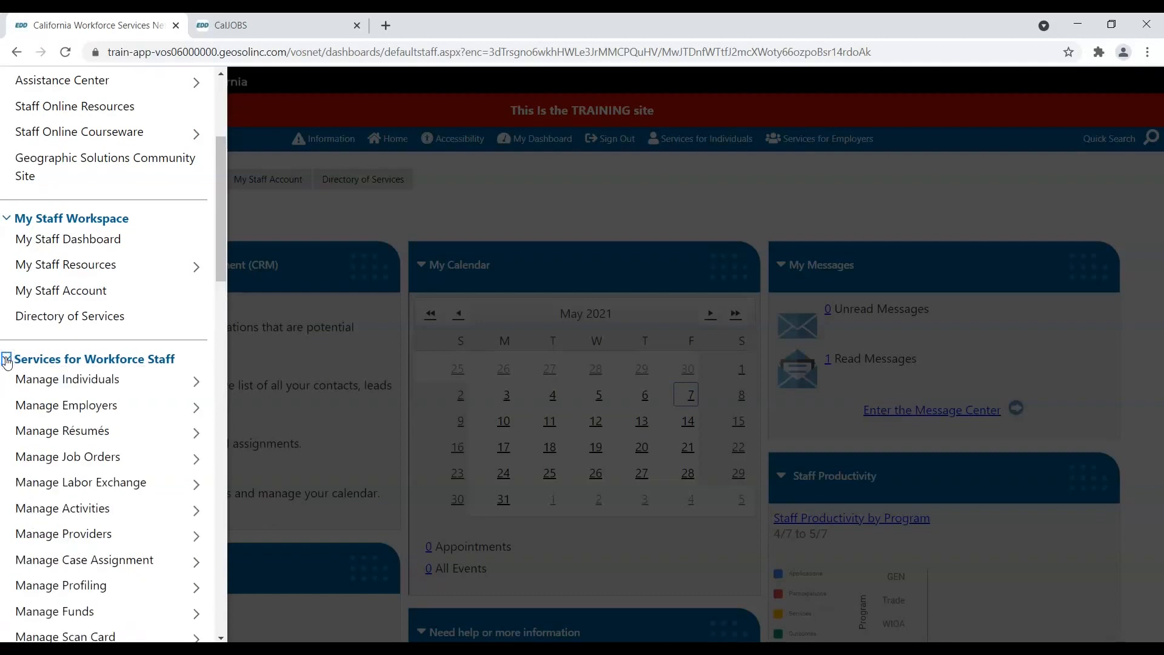
pyautogui.click(42, 380)
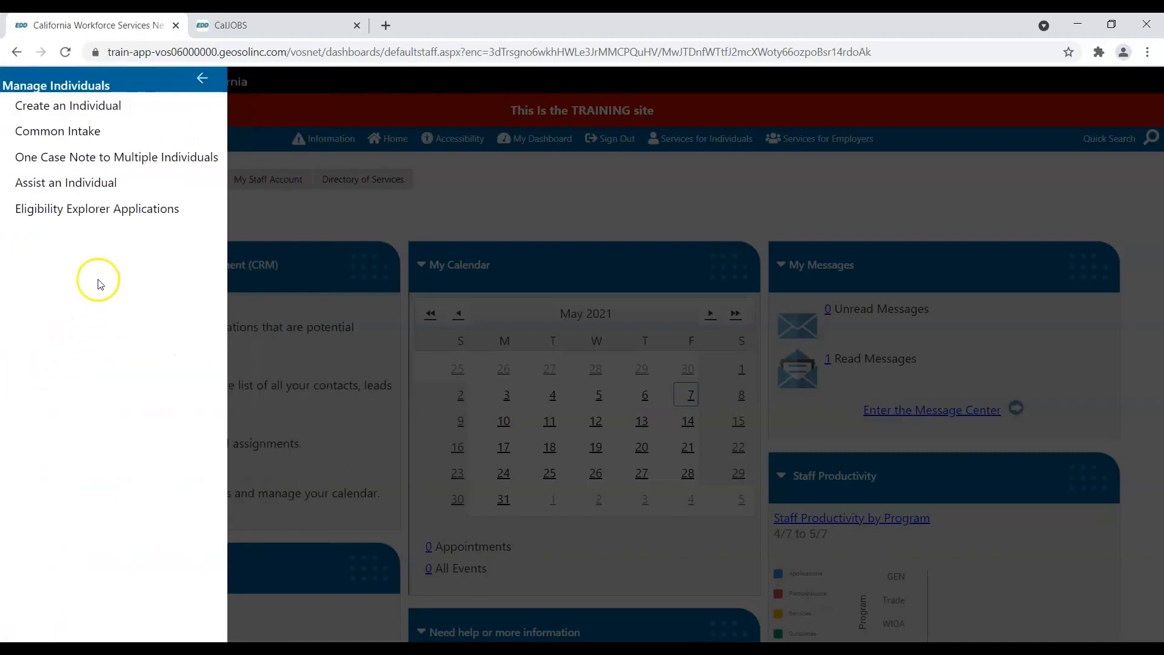
# - In Assist an Individual, enter the job seeker's first name, last name and birth date 12/31/2000
pyautogui.click(102, 188)
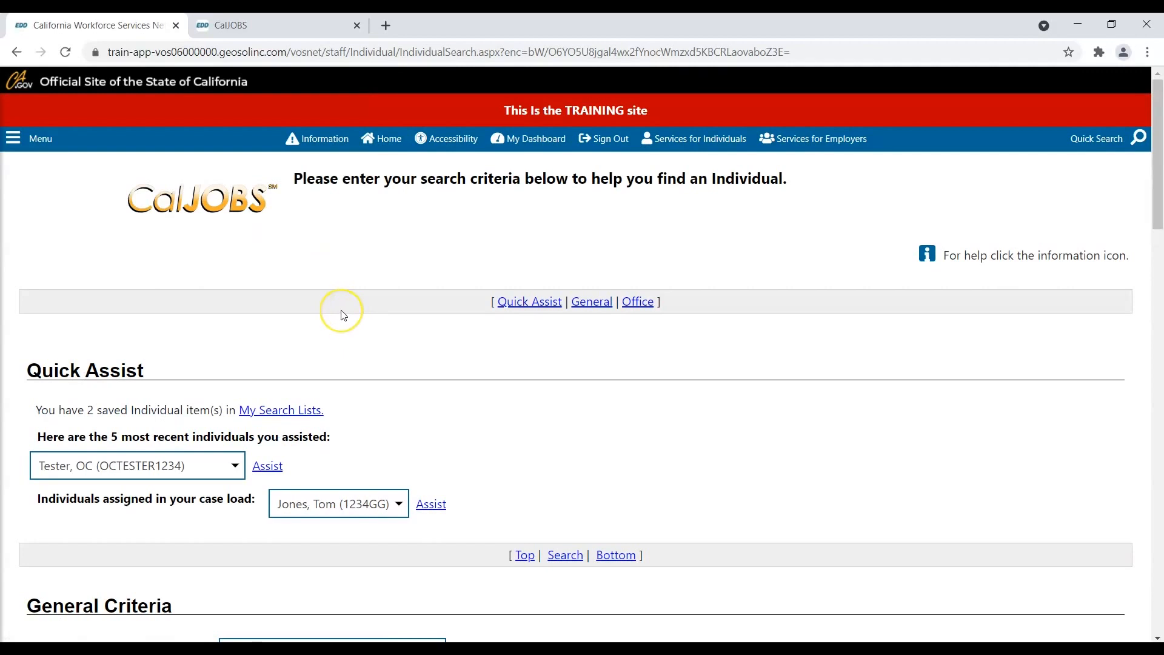
pyautogui.scroll(-3, 344, 315)
pyautogui.scroll(-3, 343, 315)
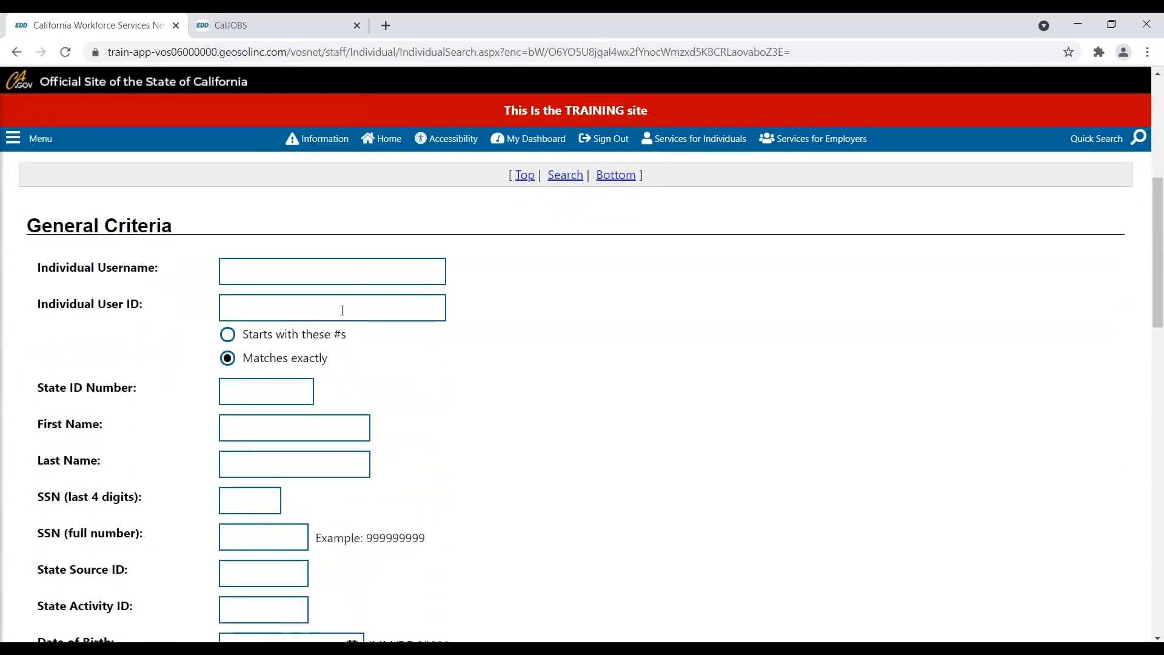
pyautogui.scroll(-1, 340, 309)
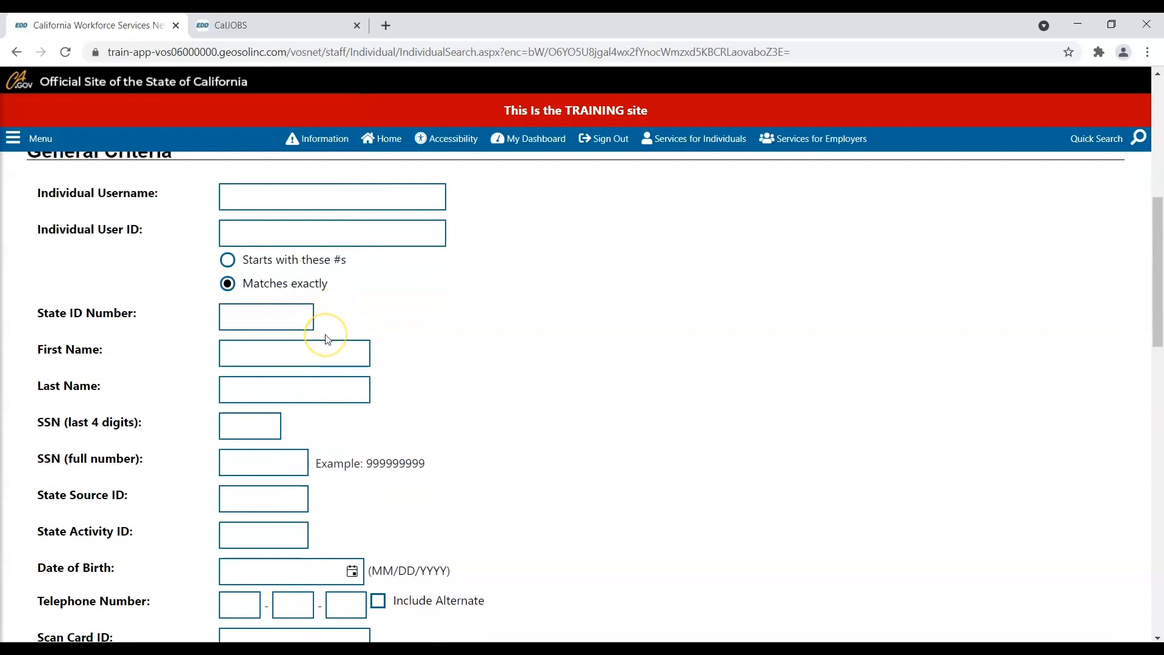
pyautogui.click(312, 349)
pyautogui.click(312, 354)
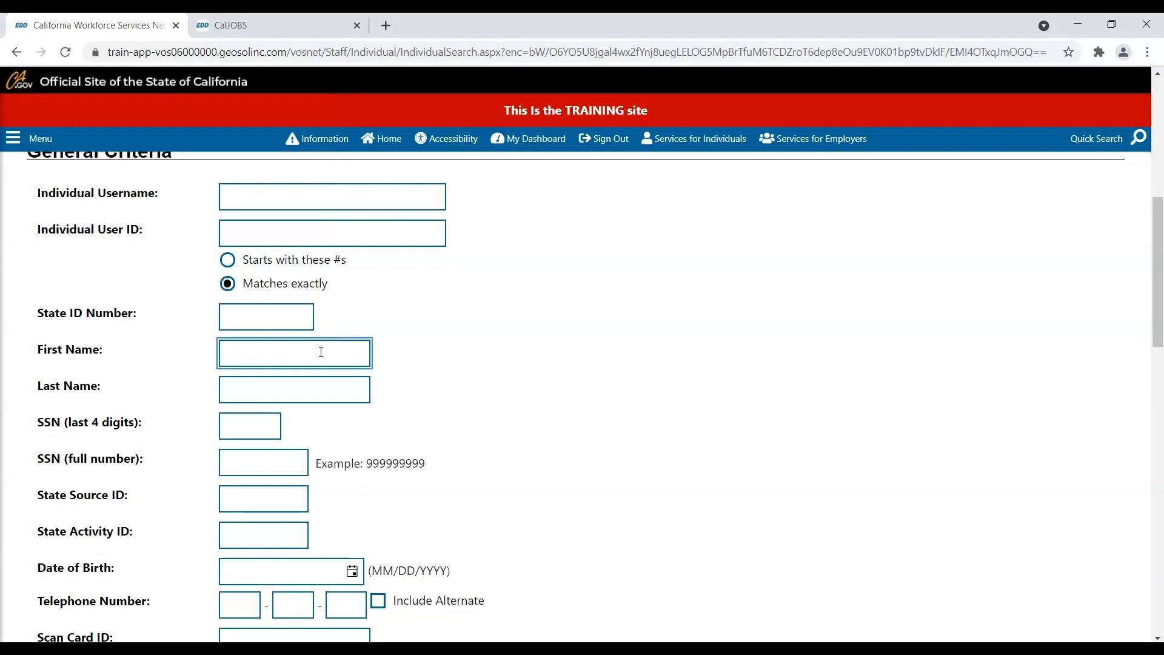
pyautogui.write('oc')
pyautogui.press('Tab')
pyautogui.write('tester')
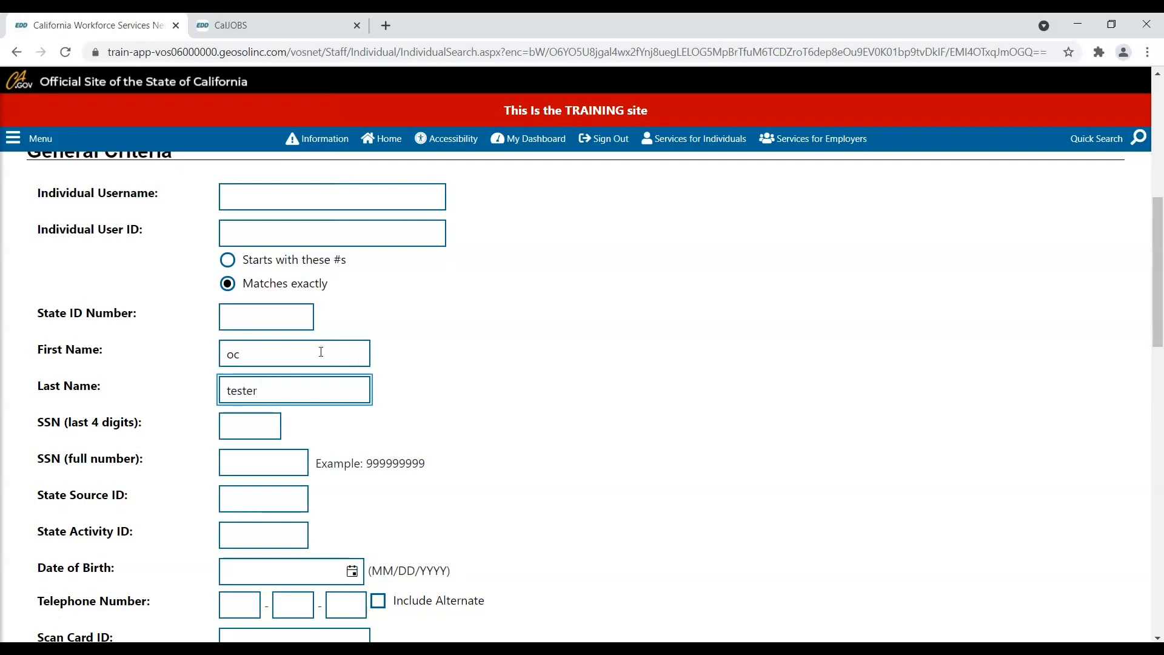
pyautogui.click(259, 565)
pyautogui.write('12/31/2000')
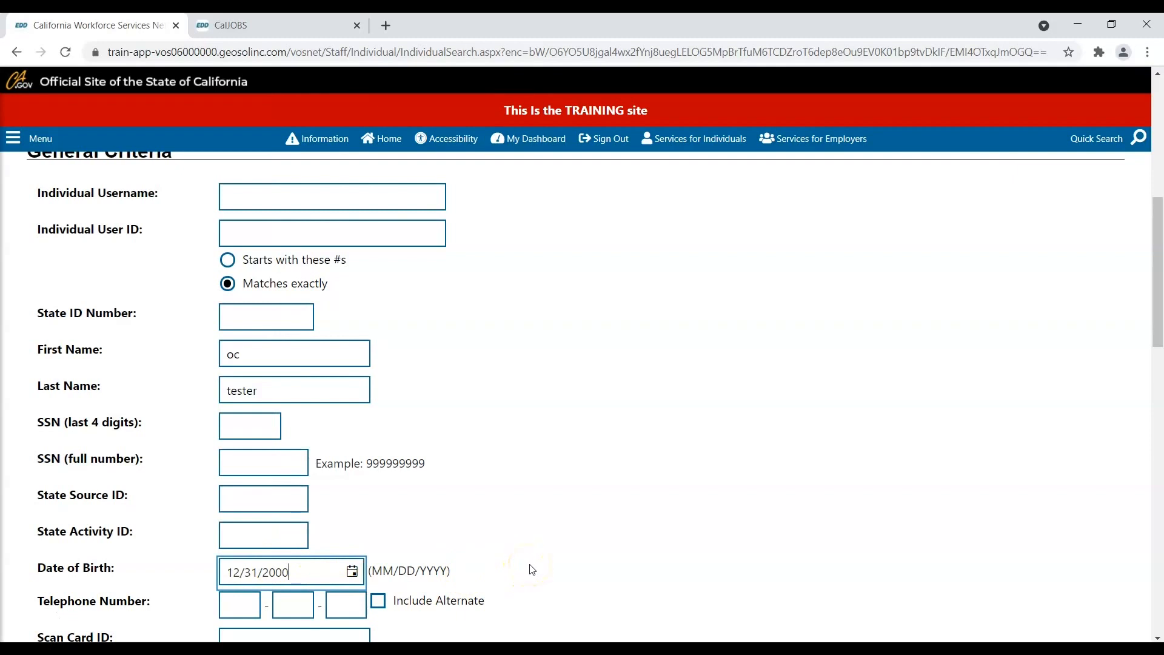
# - Run the individual search with those criteria
pyautogui.scroll(-3, 531, 569)
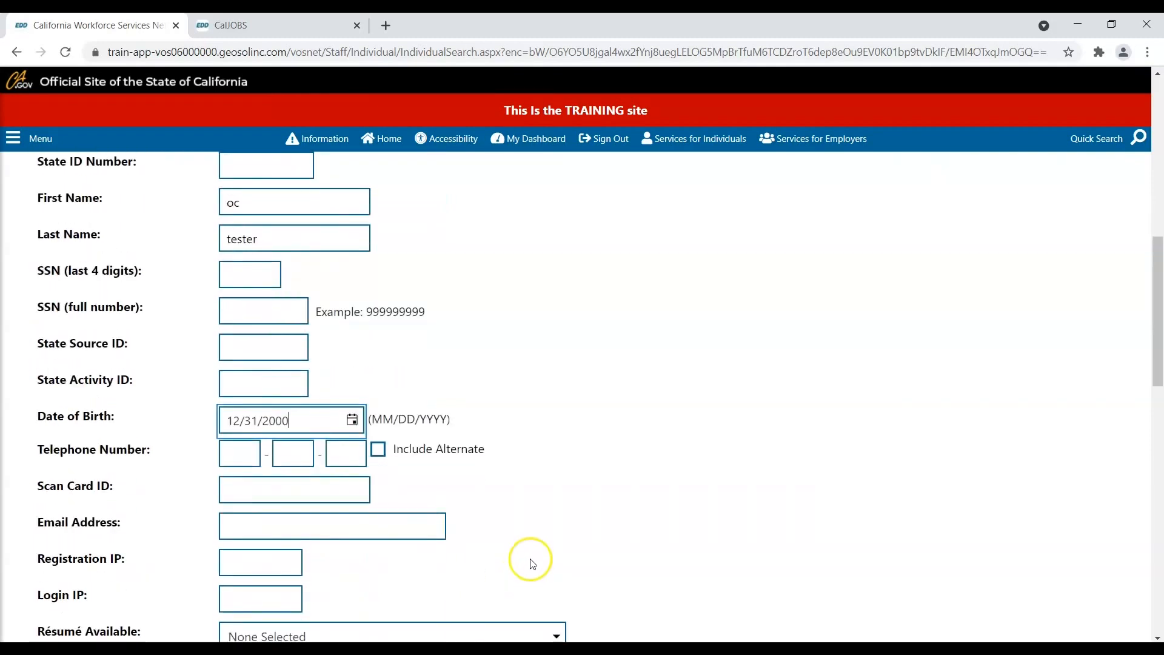
pyautogui.scroll(-4, 529, 564)
pyautogui.scroll(-5, 532, 563)
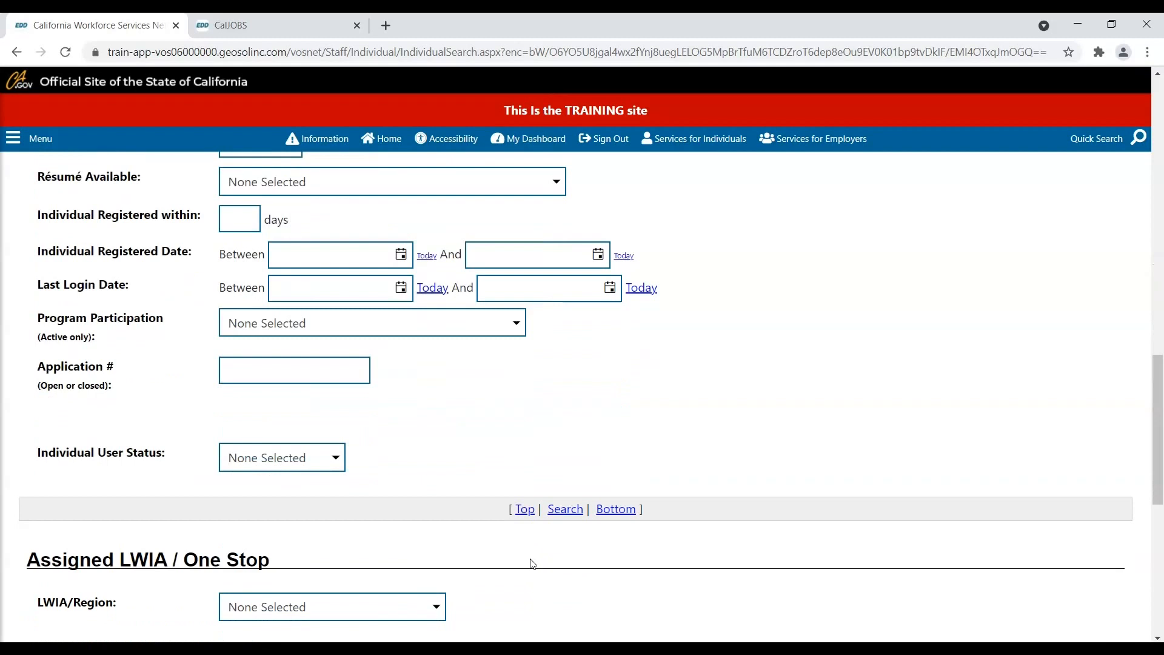
pyautogui.scroll(-3, 532, 563)
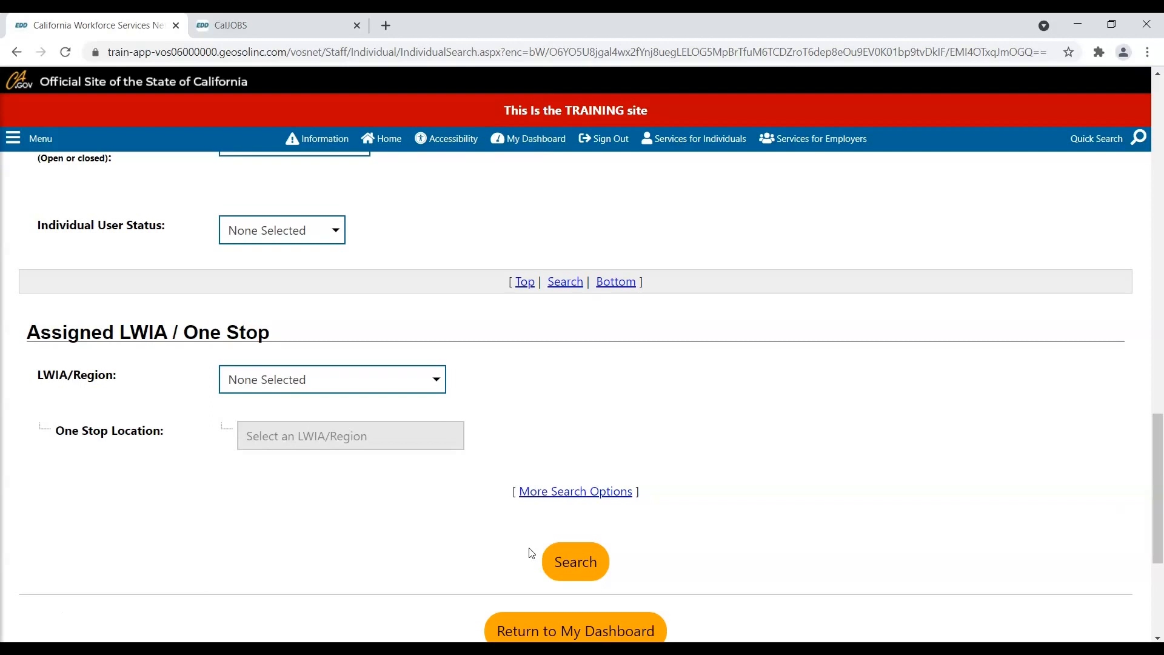
pyautogui.click(565, 563)
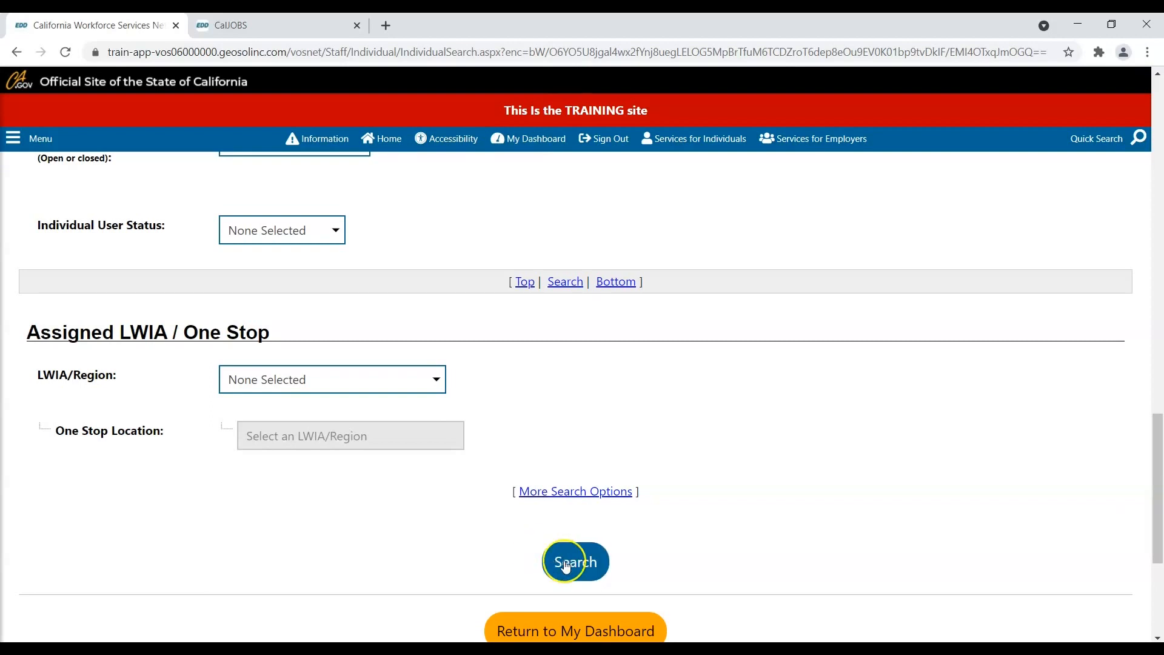
pyautogui.scroll(-1, 565, 567)
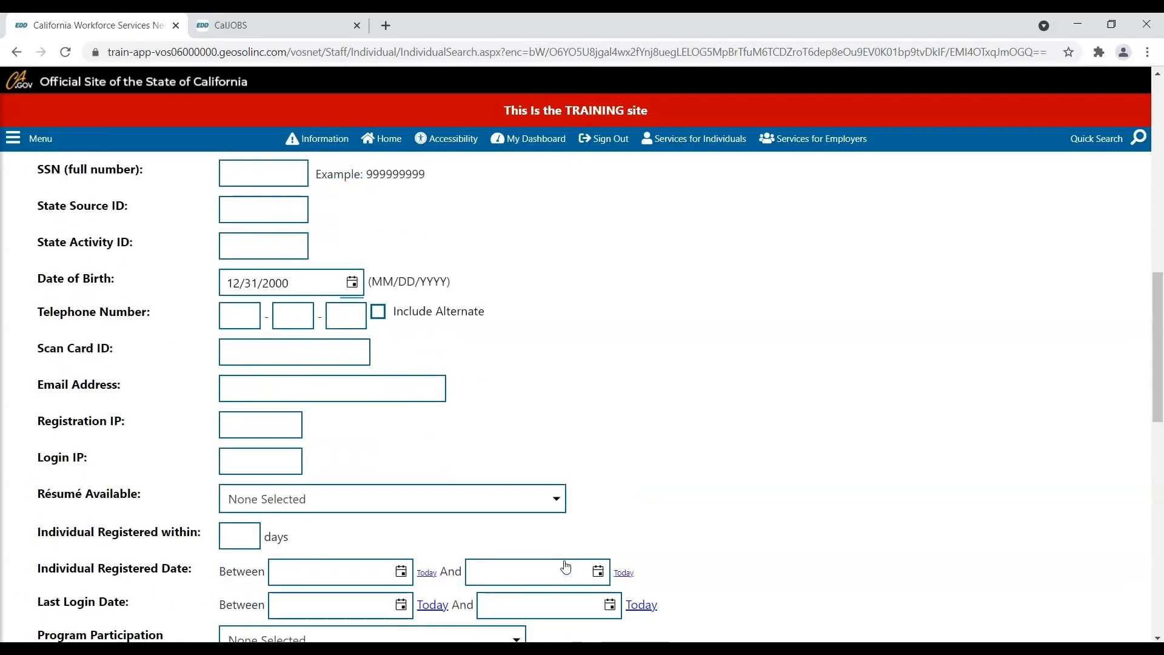
pyautogui.scroll(-10, 566, 567)
pyautogui.click(562, 367)
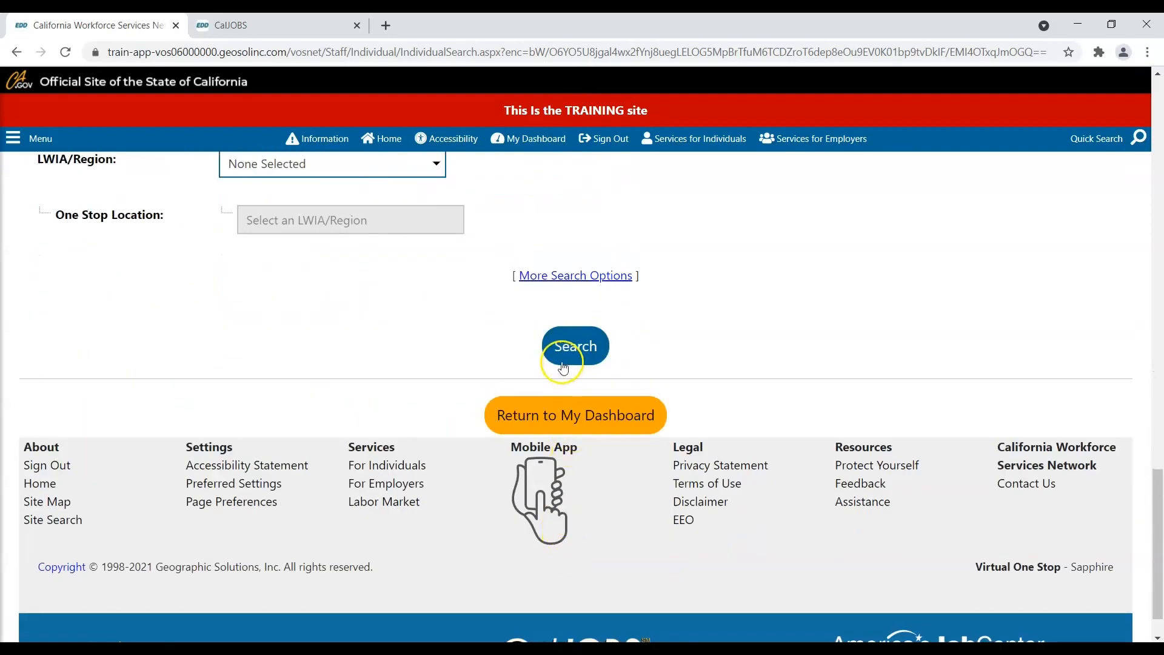
pyautogui.click(561, 354)
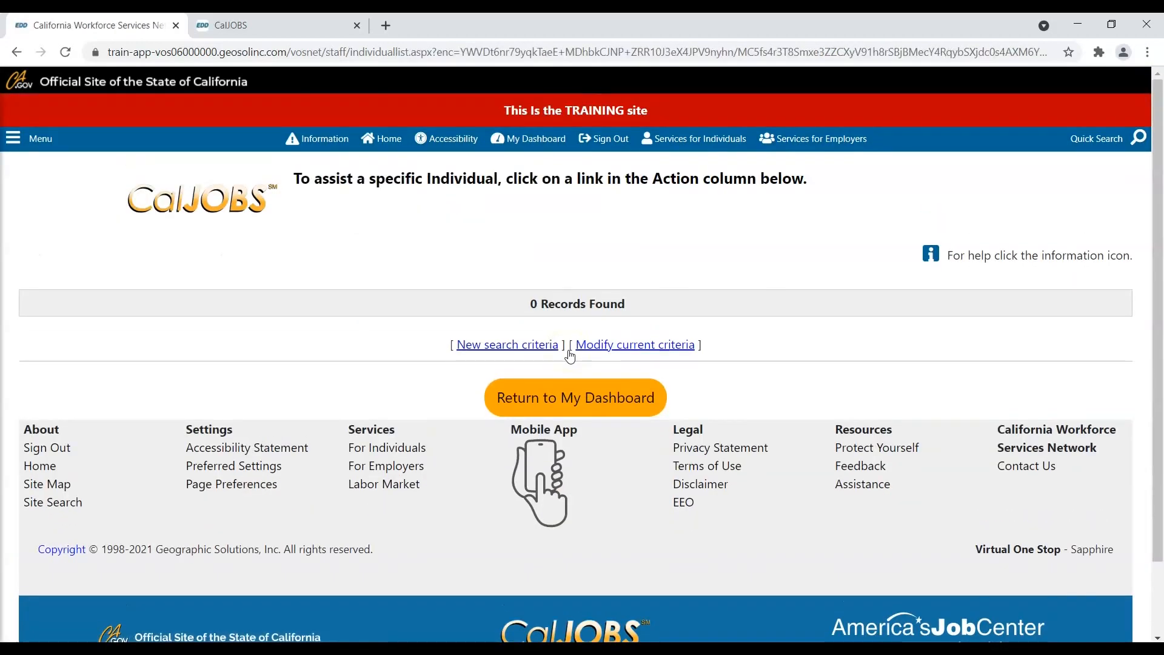
# - Sign the staff user out and confirm the log-off
pyautogui.click(561, 310)
pyautogui.click(617, 150)
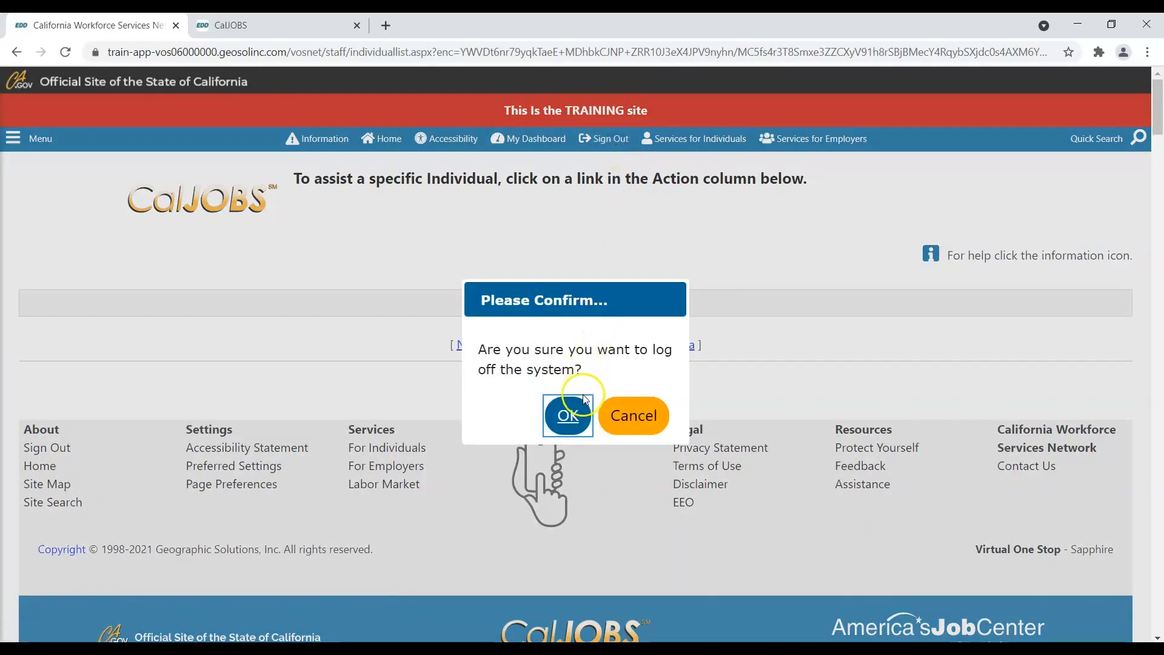
pyautogui.click(571, 412)
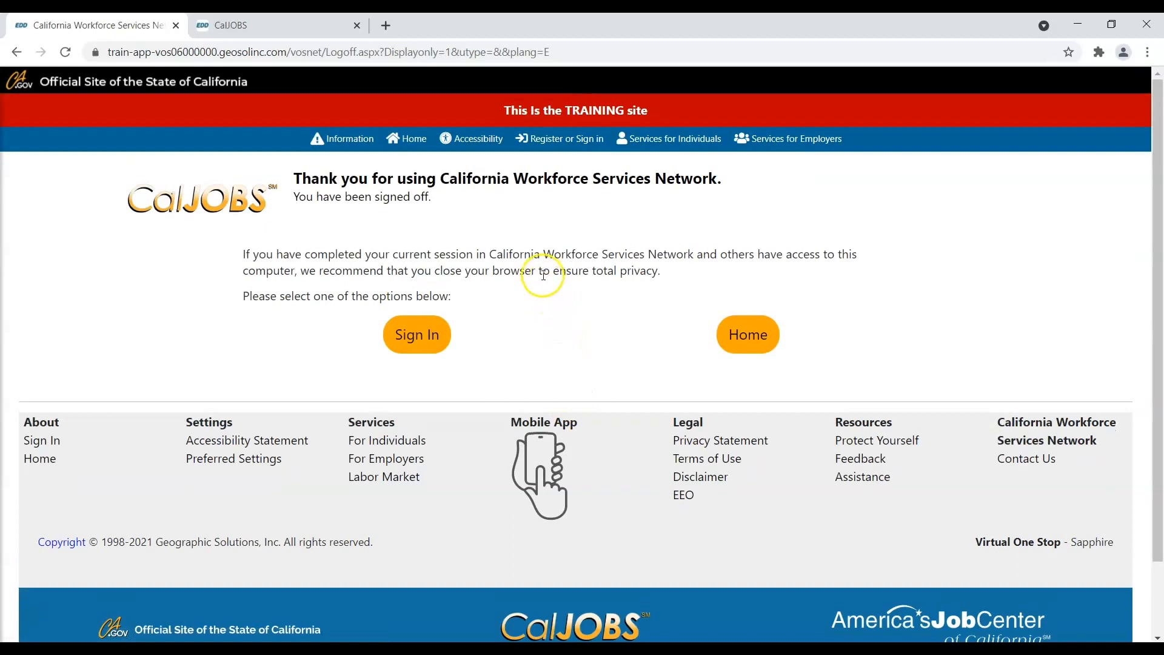
# - Return to the home page and scroll to Option 3 - Create a User Account
pyautogui.click(414, 145)
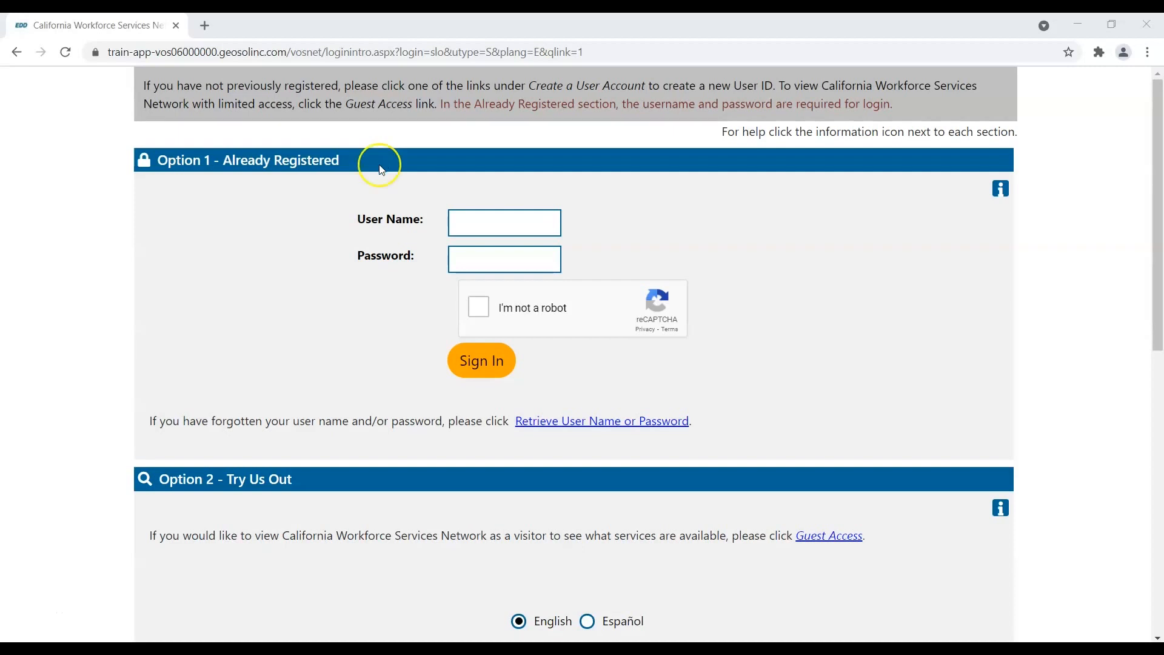
pyautogui.click(321, 478)
pyautogui.scroll(-3, 322, 479)
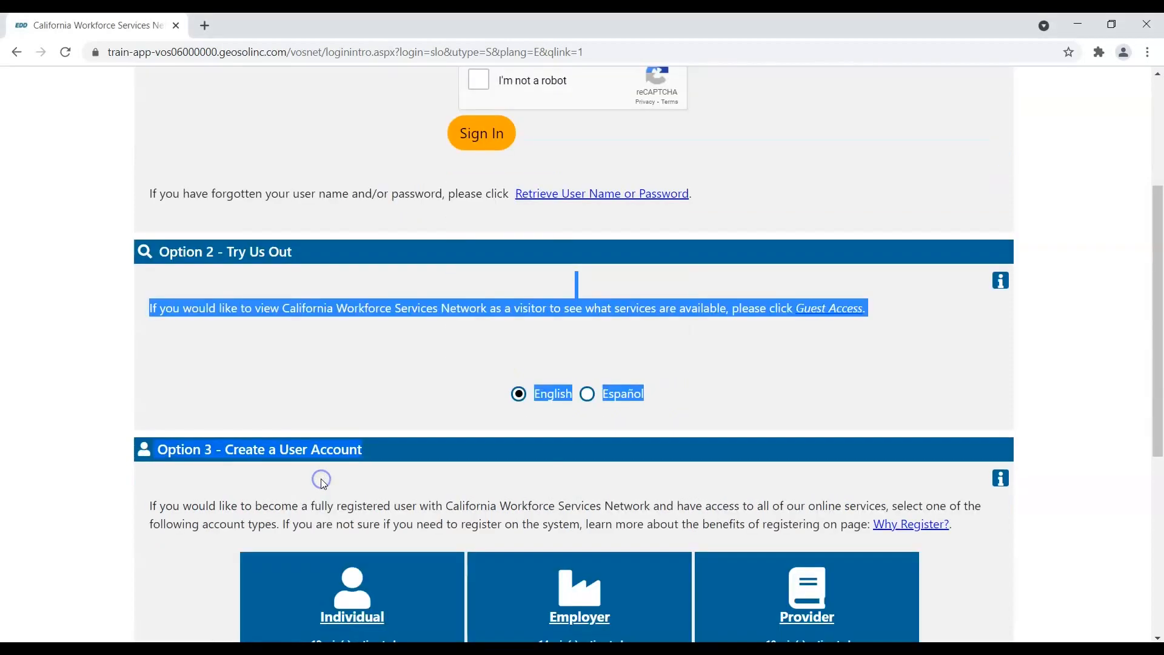
pyautogui.click(325, 473)
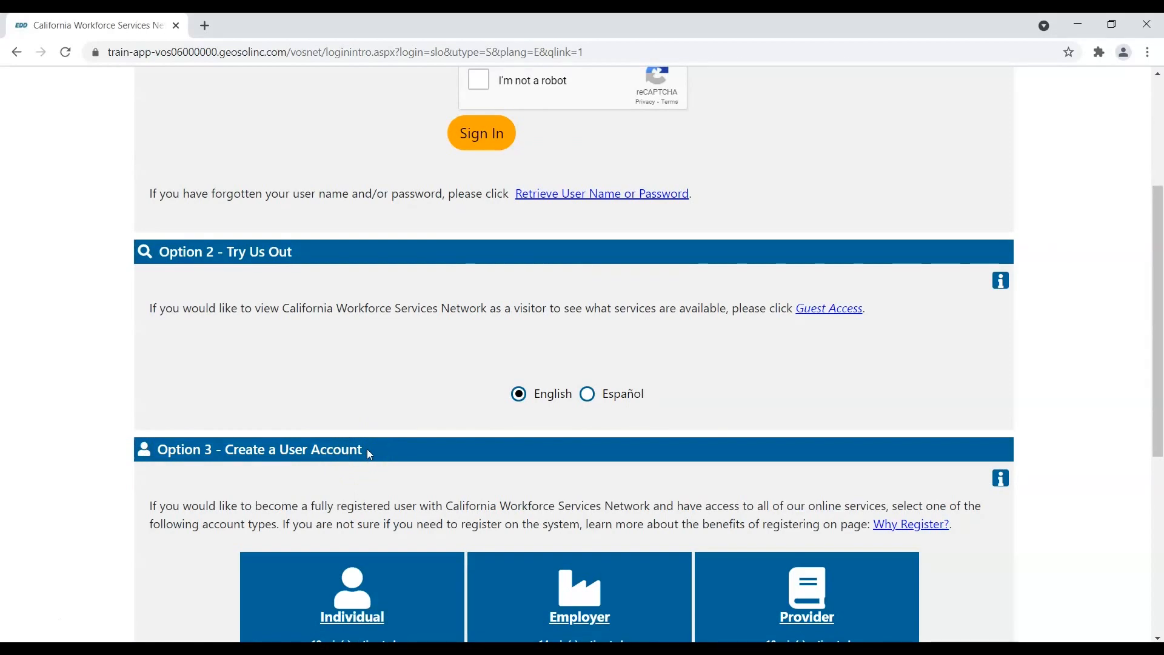
pyautogui.scroll(-2, 368, 448)
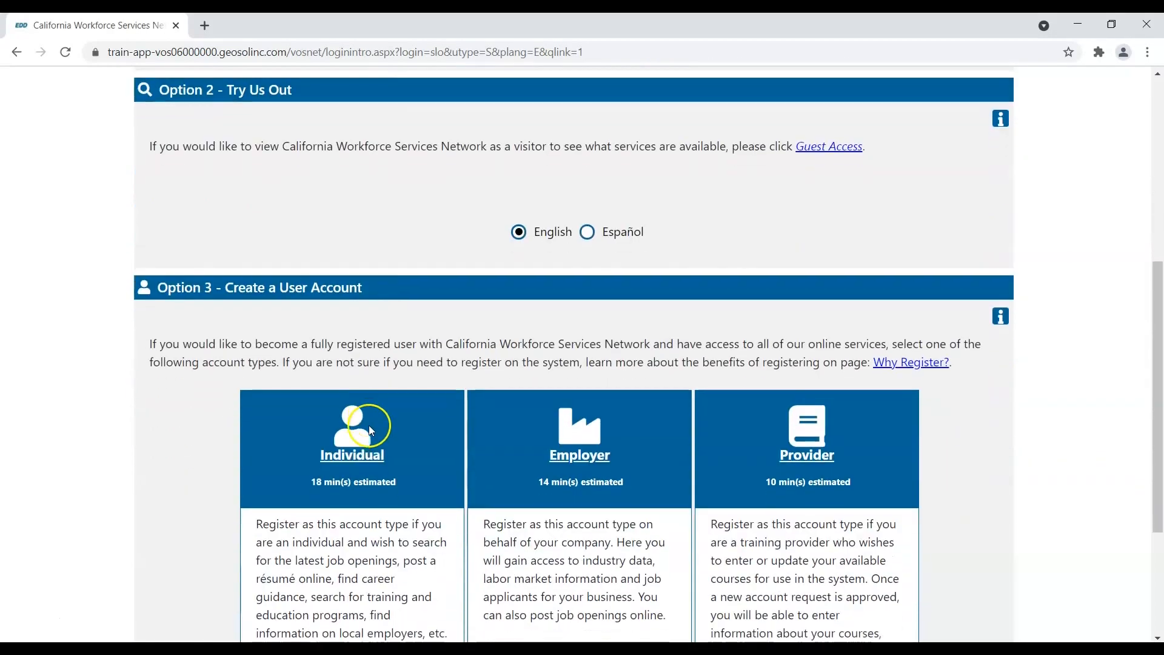
pyautogui.scroll(-2, 371, 429)
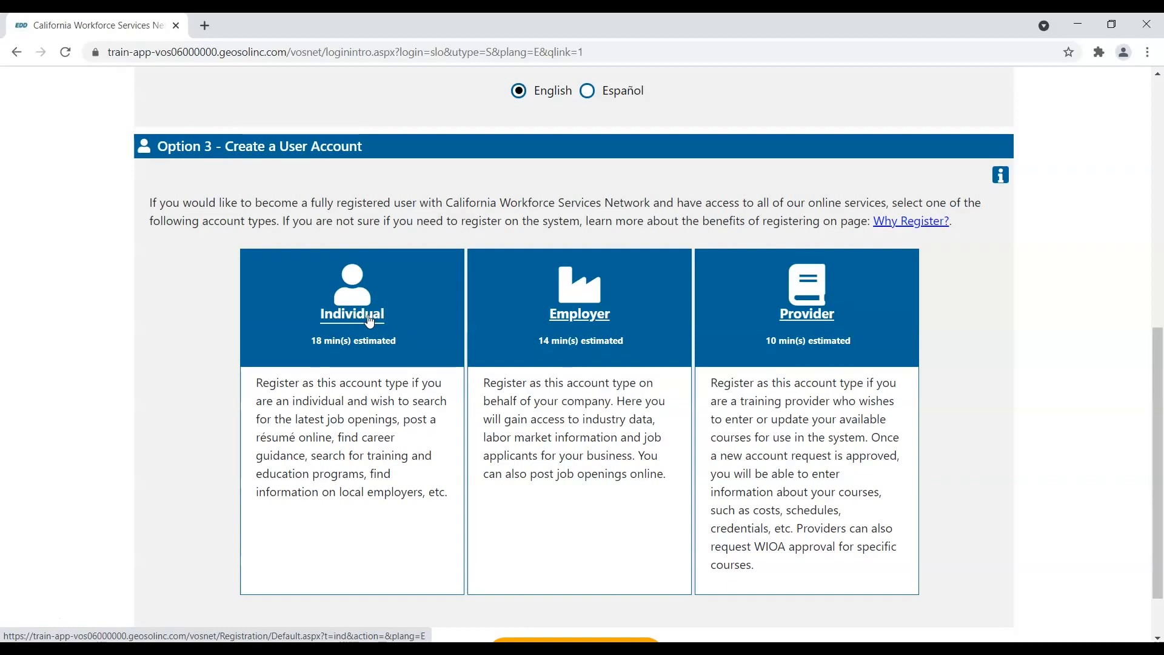
pyautogui.click(356, 341)
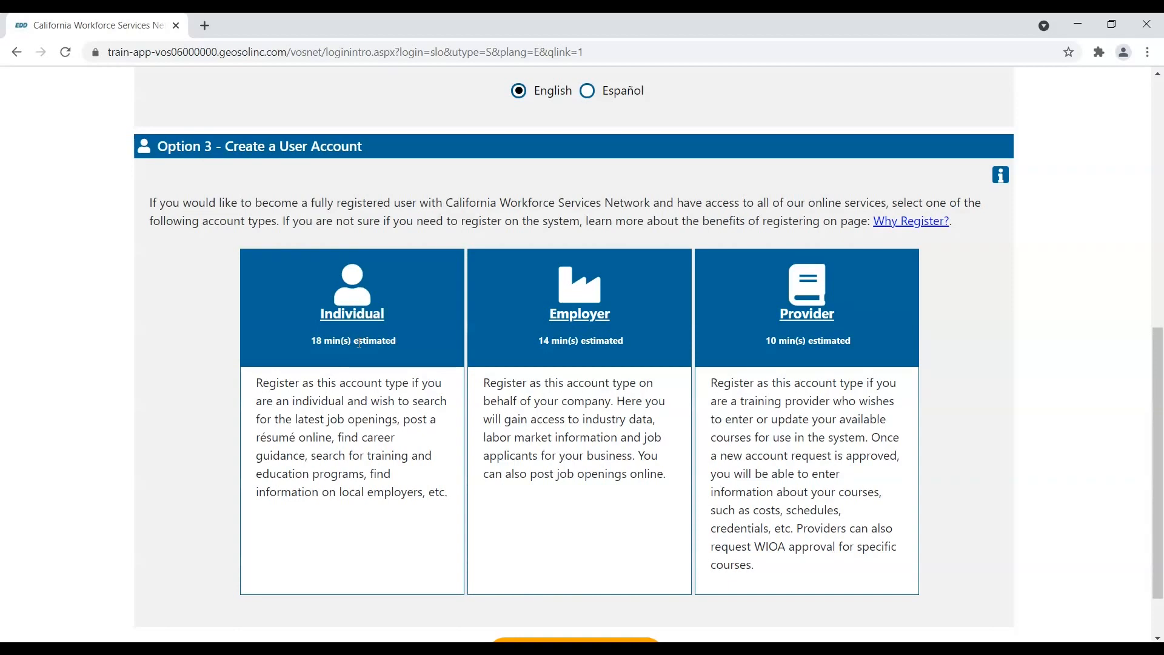
# - Choose an Individual account and accept the Privacy Agreement
pyautogui.click(363, 335)
pyautogui.click(362, 325)
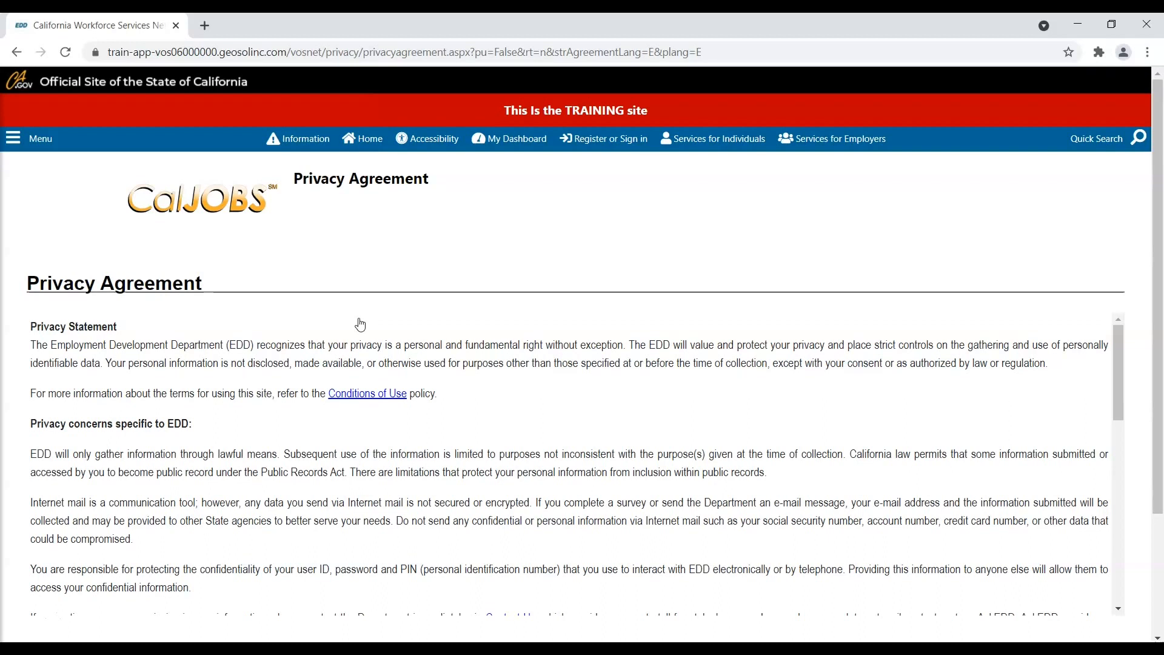
pyautogui.scroll(-6, 360, 328)
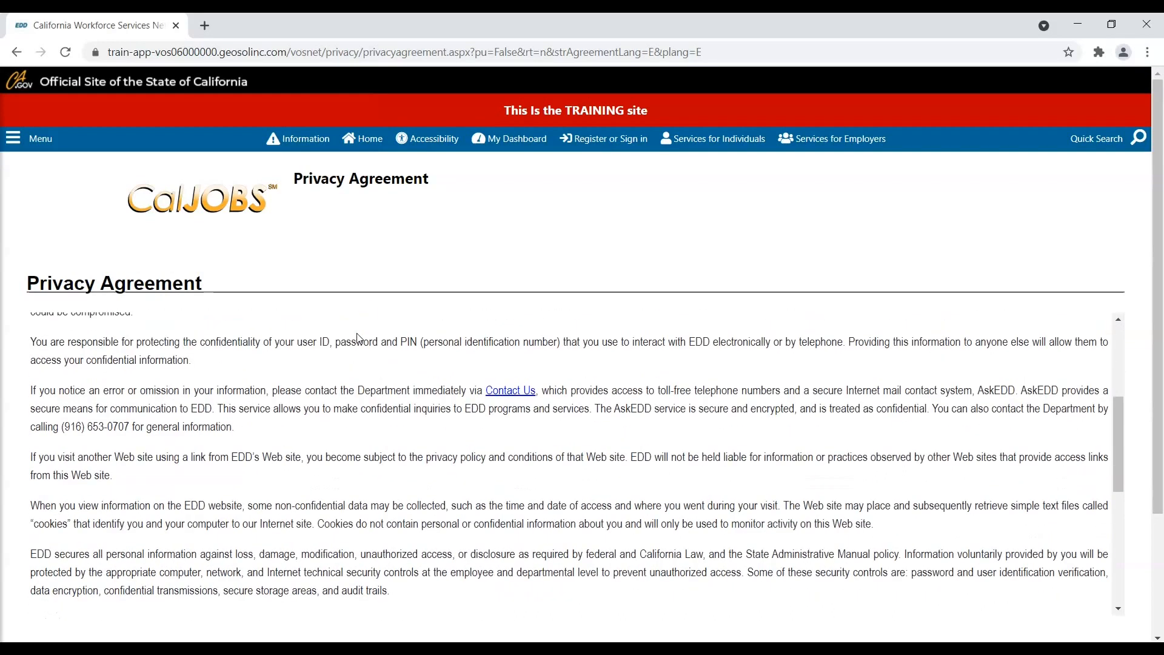
pyautogui.scroll(-3, 359, 337)
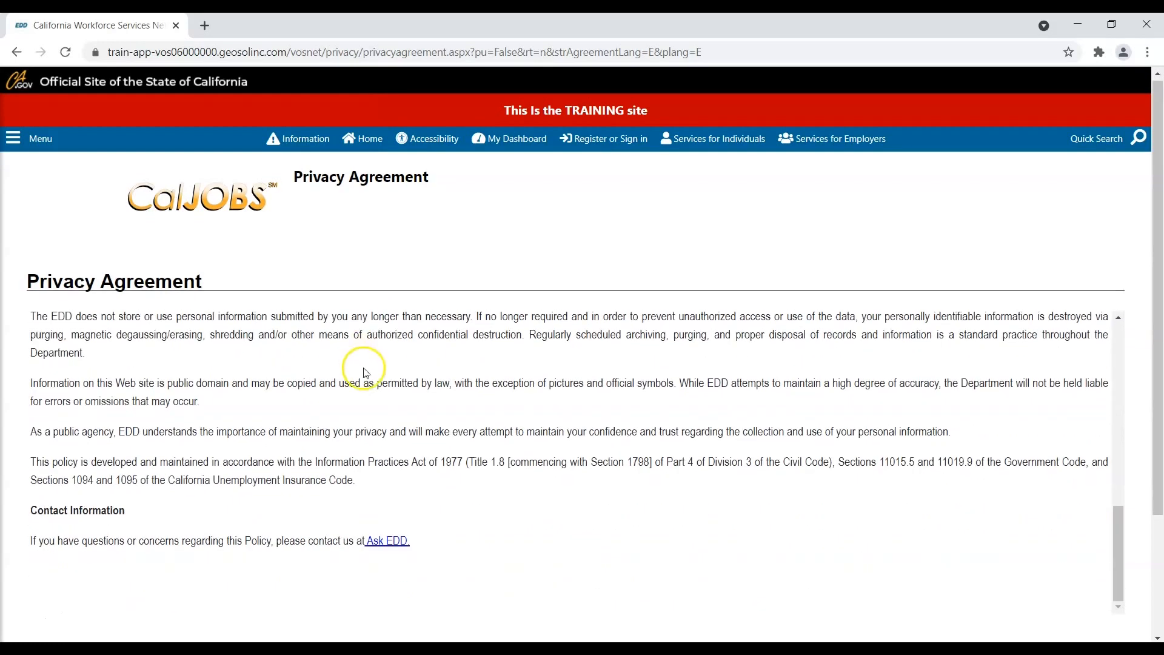
pyautogui.scroll(-3, 364, 372)
pyautogui.click(523, 508)
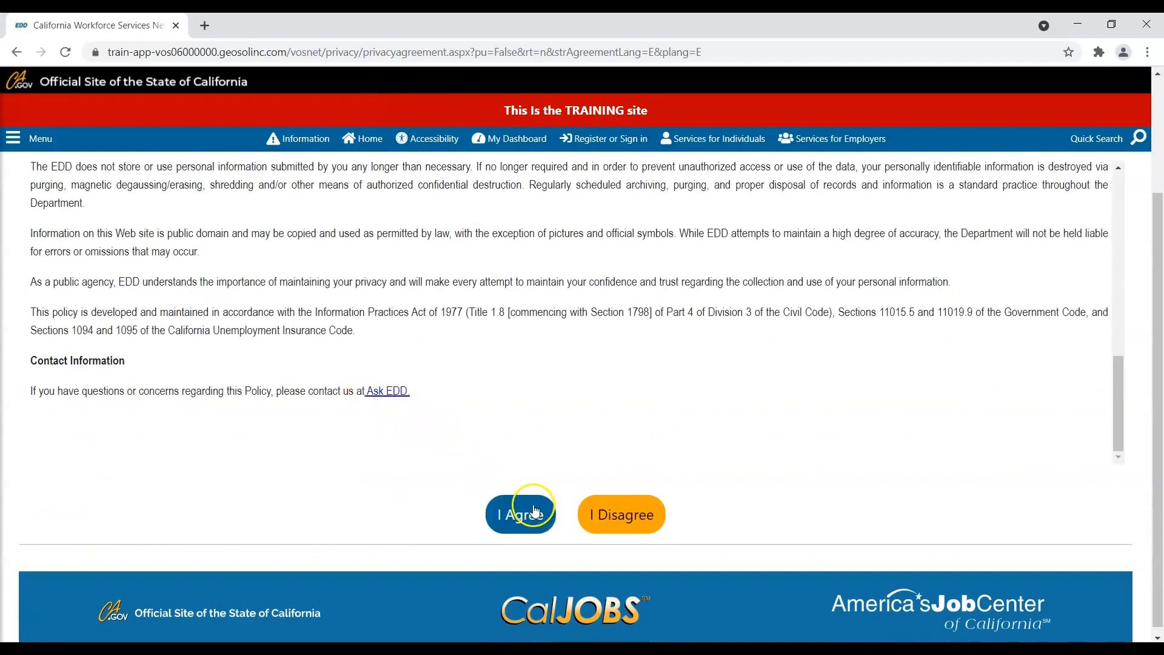
pyautogui.click(535, 511)
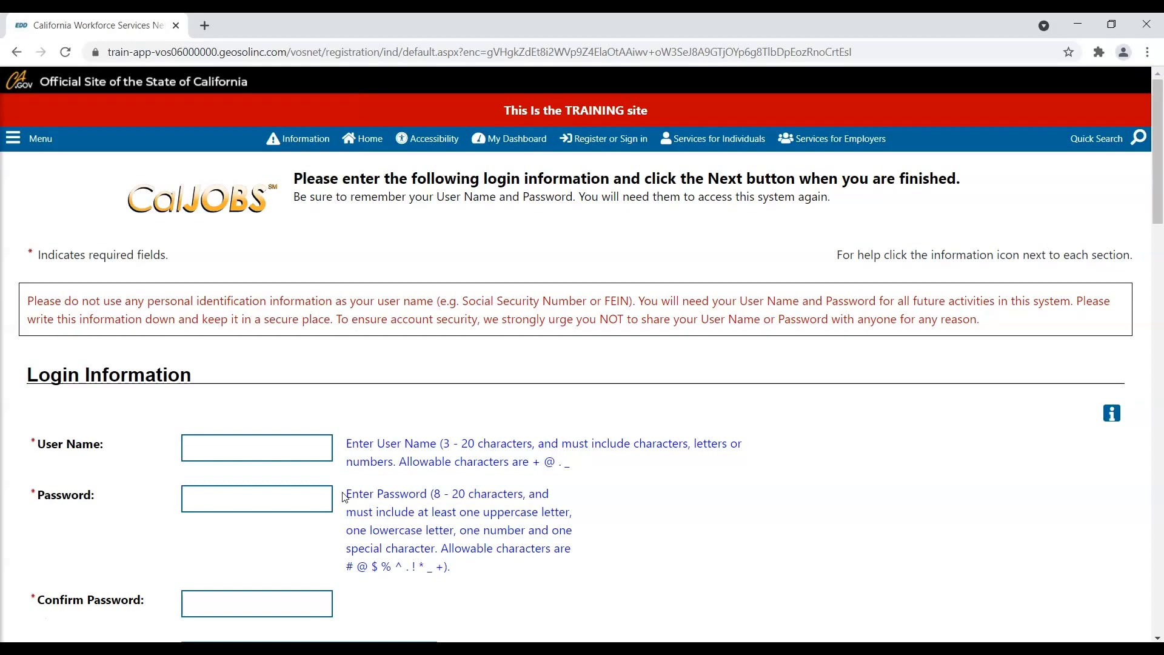
# - Enter the new user name, a password and the password confirmation
pyautogui.click(299, 451)
pyautogui.write('OCTESTER123')
pyautogui.press('Tab')
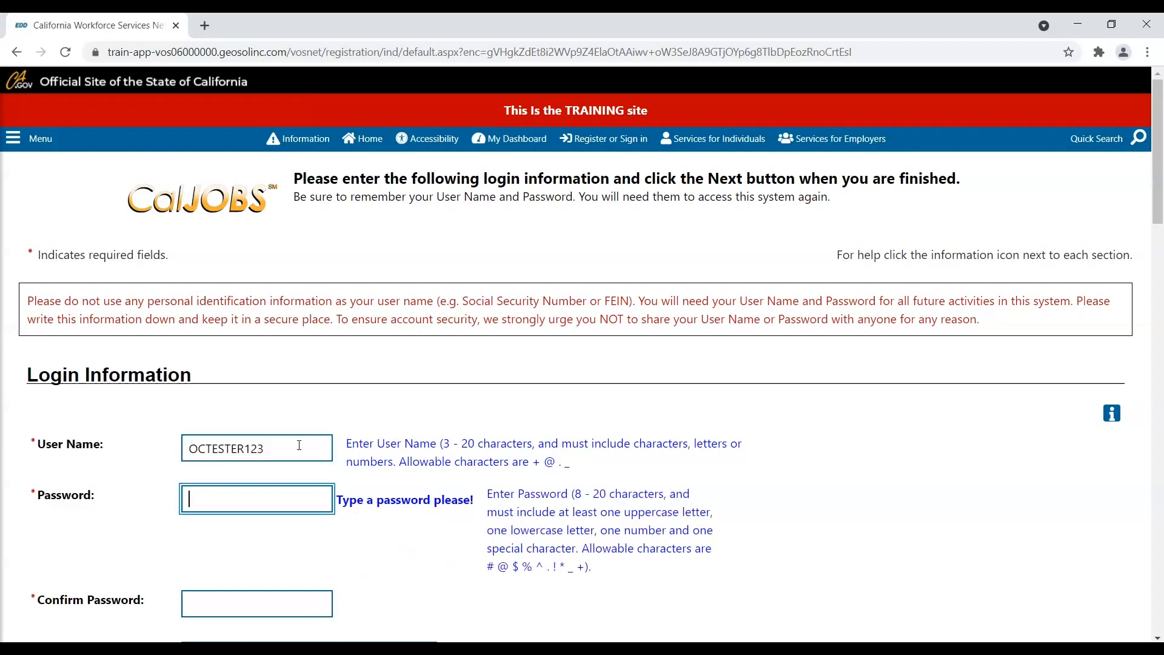
pyautogui.write('Octester1!234')
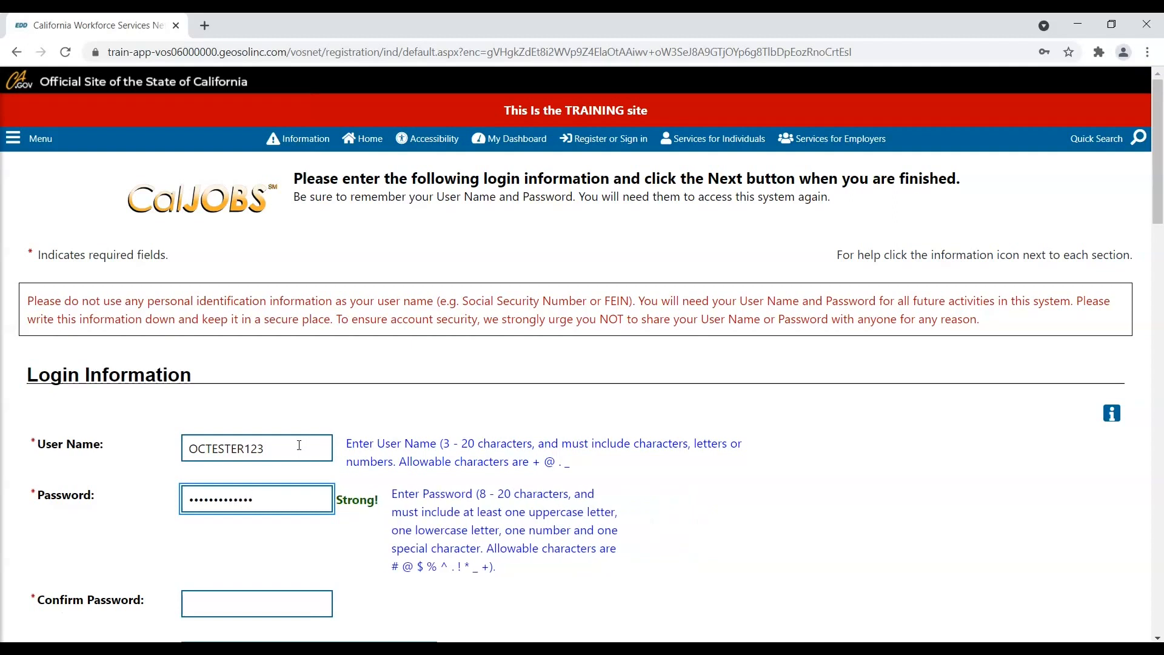
pyautogui.scroll(-3, 284, 451)
pyautogui.click(274, 454)
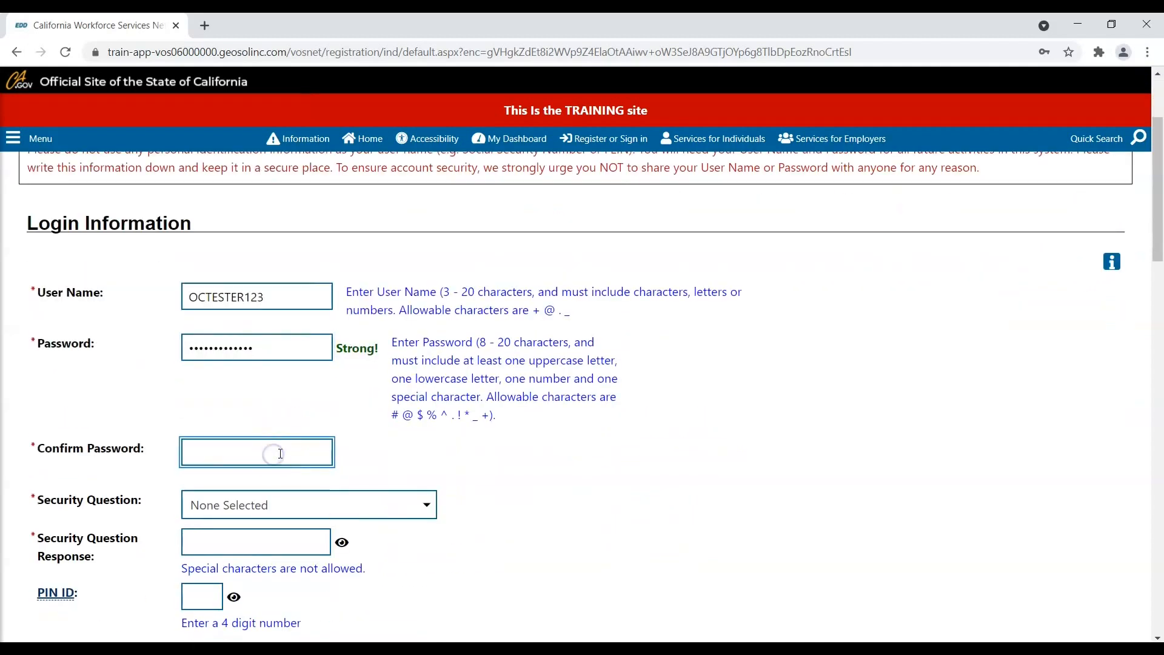
pyautogui.write('OCTester@1234')
# - Pick the security question 'Where were you born?' and type its answer
pyautogui.scroll(-3, 309, 421)
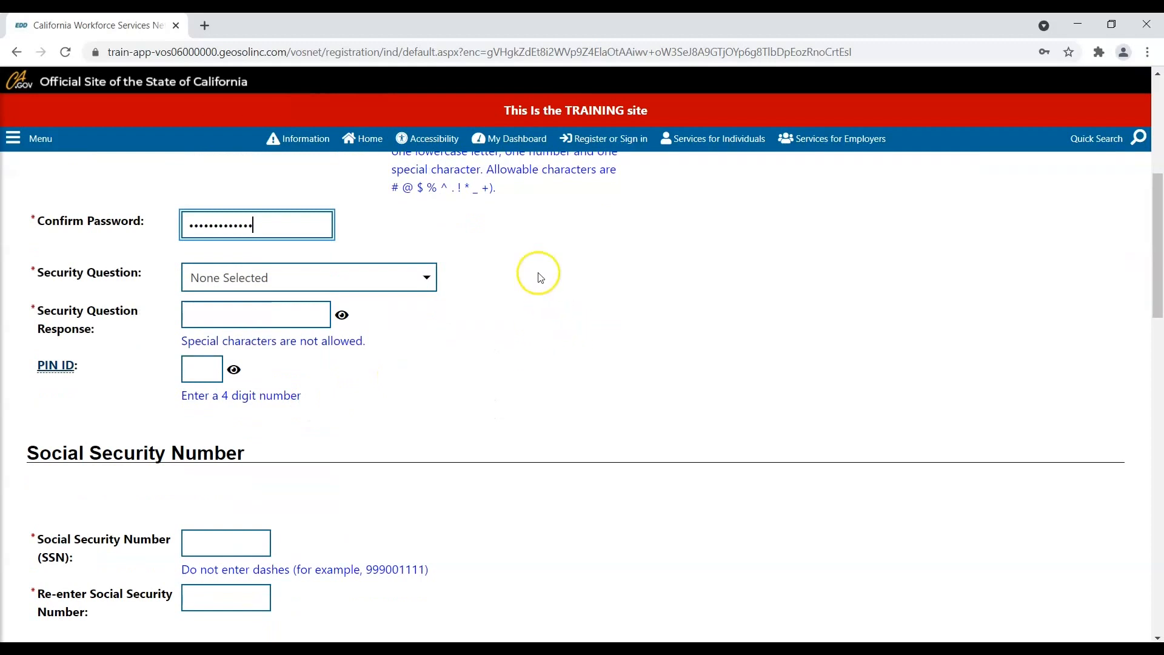
pyautogui.click(421, 276)
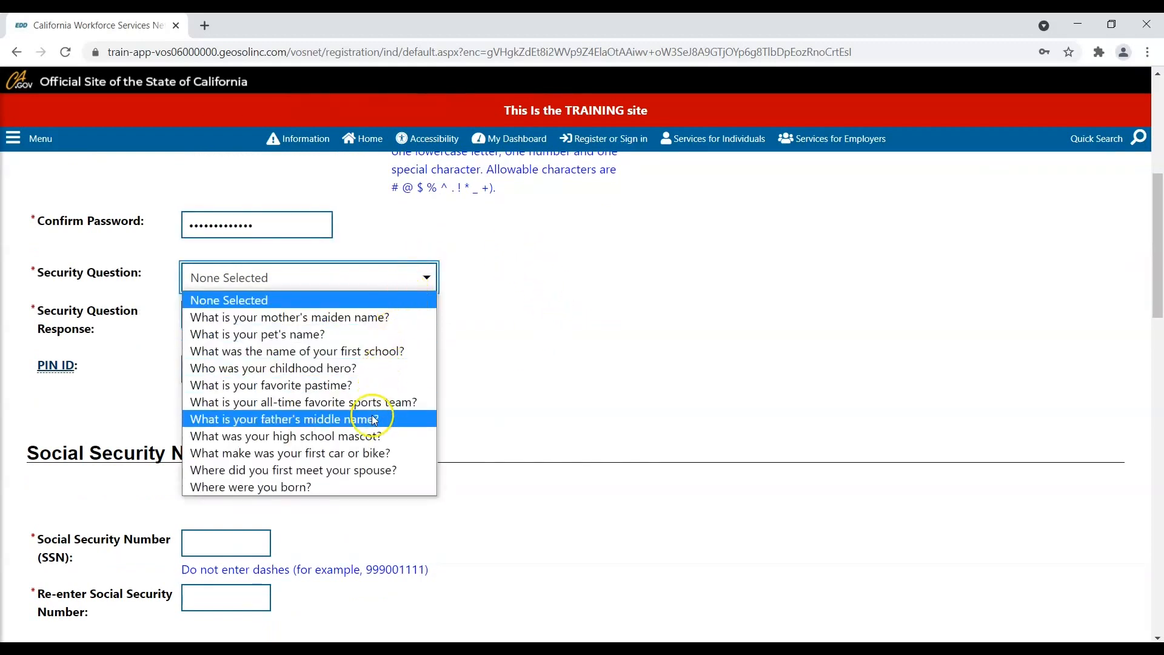
pyautogui.click(369, 487)
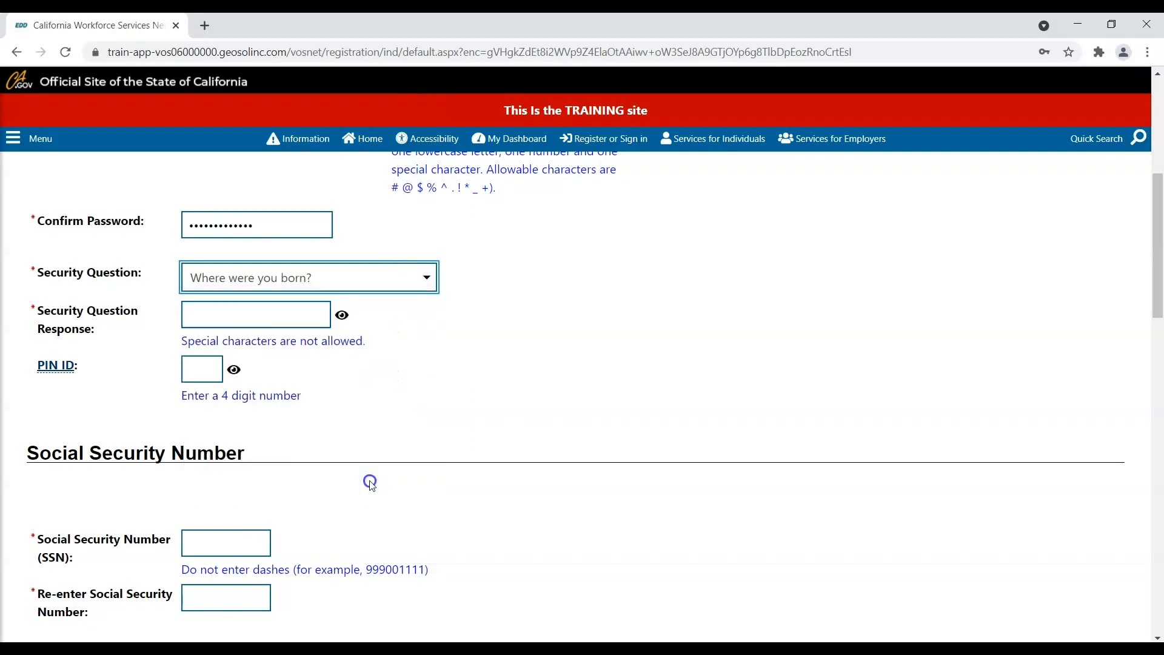
pyautogui.click(305, 315)
pyautogui.write('Fresno')
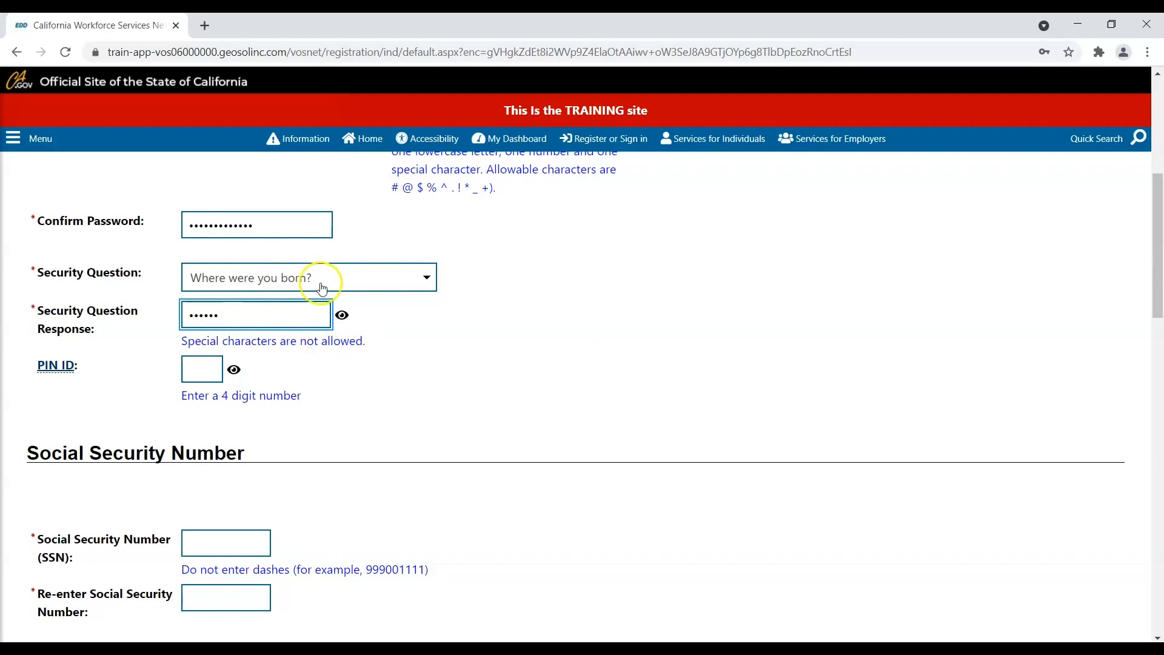
pyautogui.scroll(-2, 319, 290)
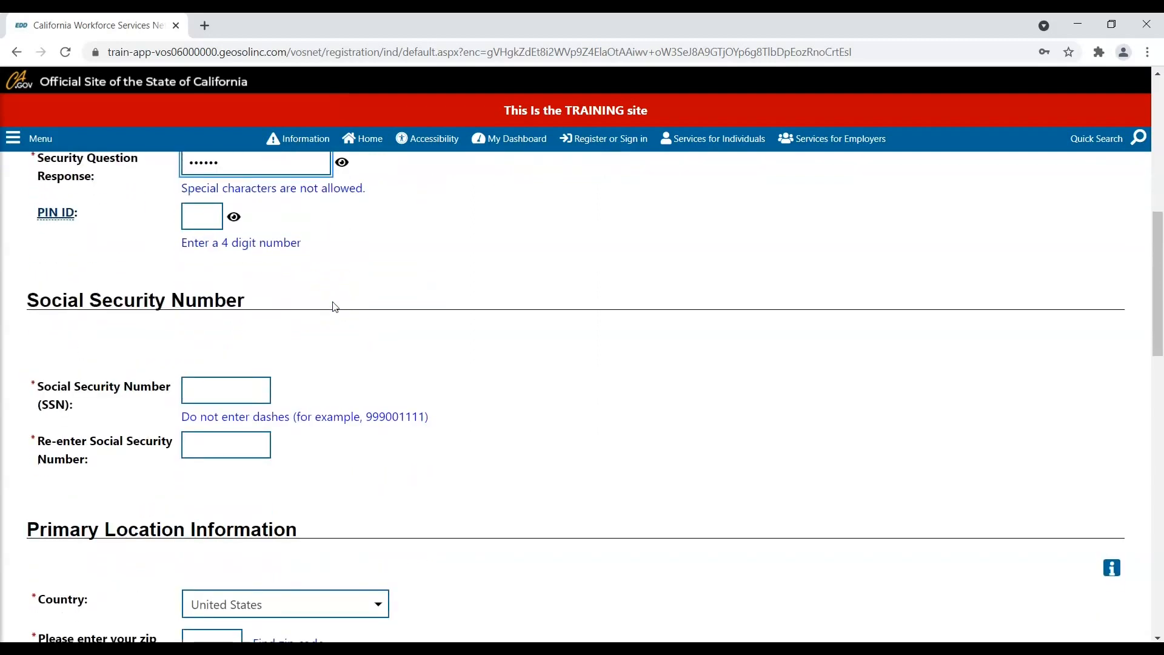
# - Enter the Social Security number and re-enter it to confirm
pyautogui.scroll(-1, 333, 306)
pyautogui.click(246, 322)
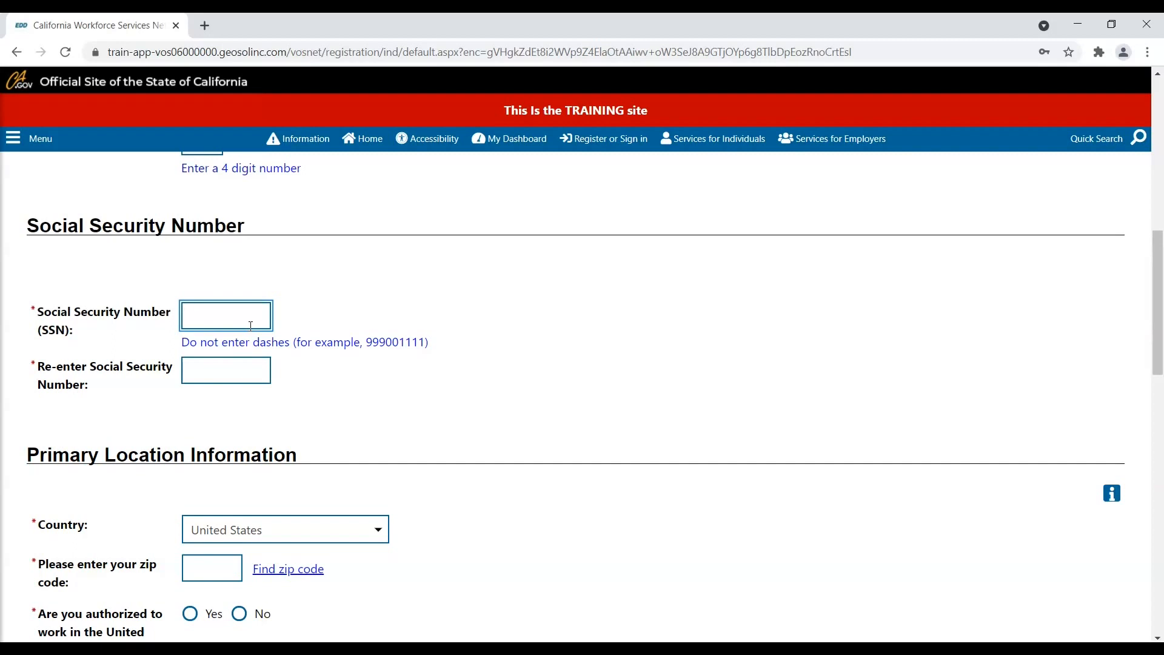
pyautogui.write('999001111')
pyautogui.click(220, 368)
pyautogui.write('99900111')
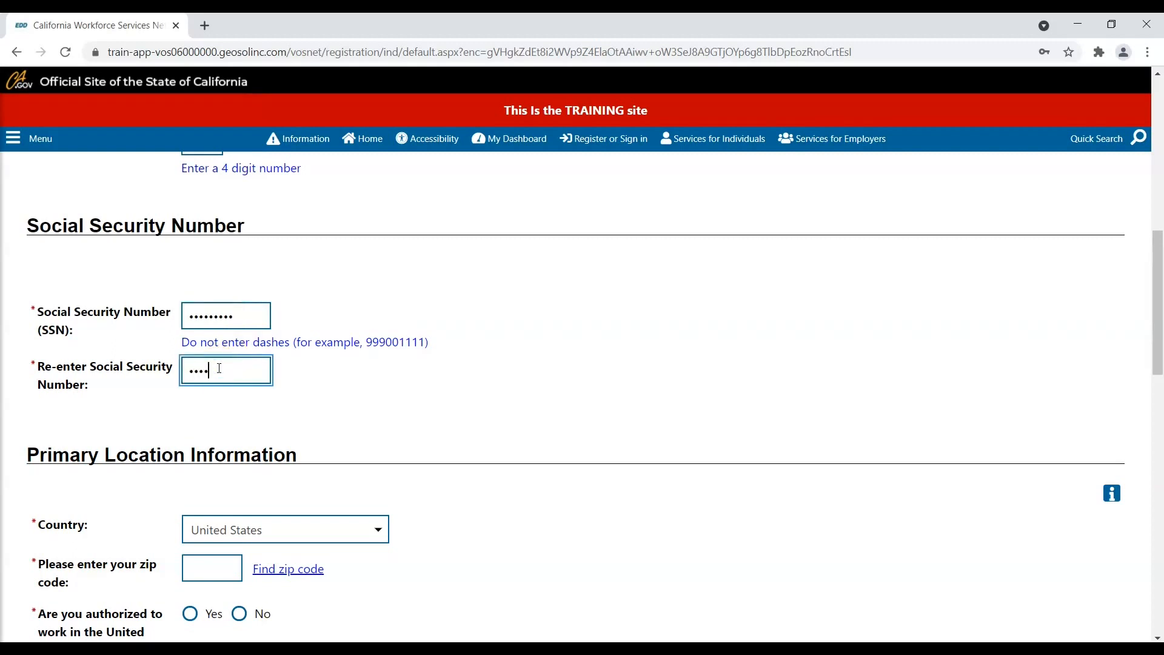
pyautogui.write('1')
# - Fill in the zip code and answer Yes to being authorized to work in the United States
pyautogui.scroll(-1, 260, 409)
pyautogui.scroll(-2, 270, 417)
pyautogui.scroll(-1, 274, 422)
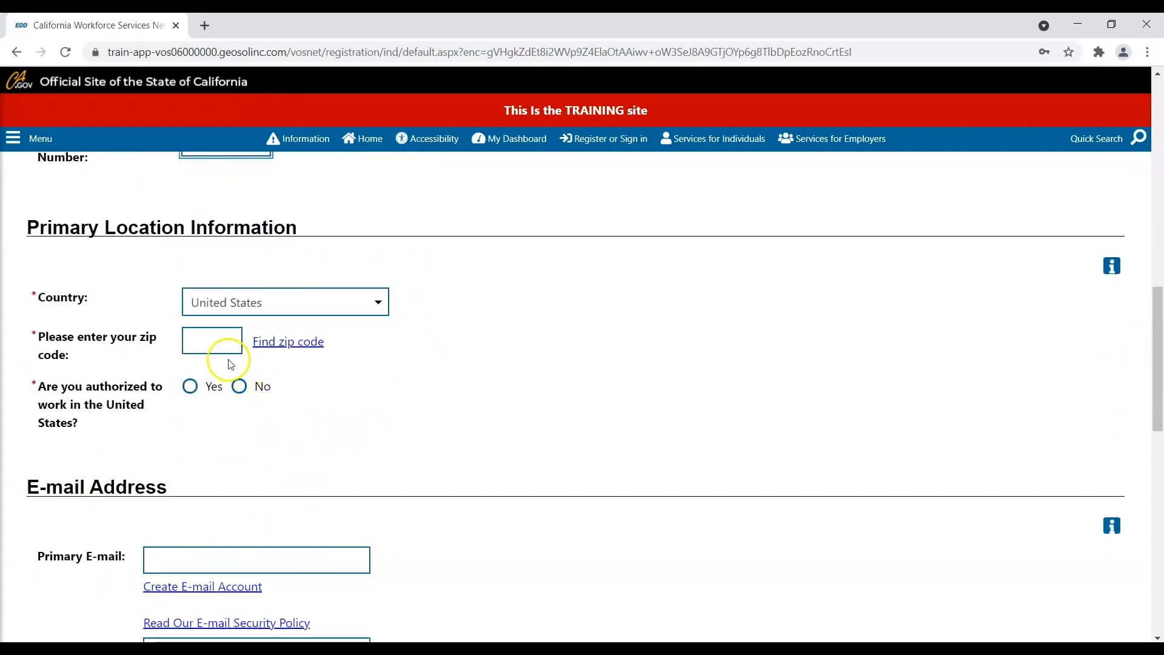
pyautogui.click(203, 346)
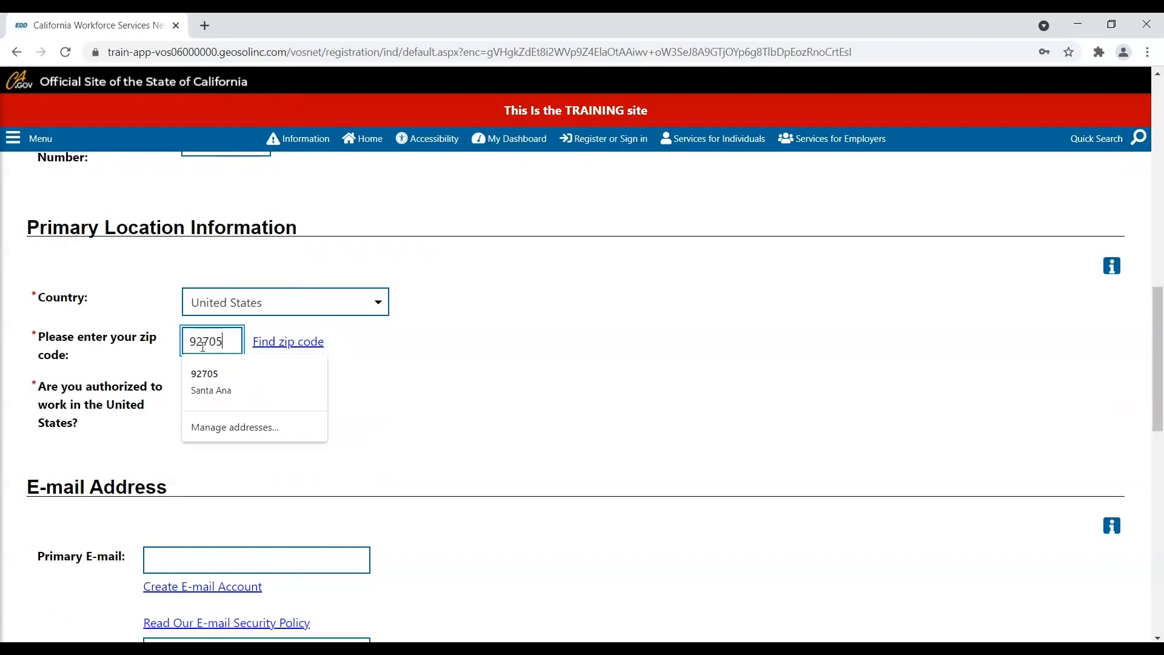
pyautogui.click(224, 341)
pyautogui.press('Tab')
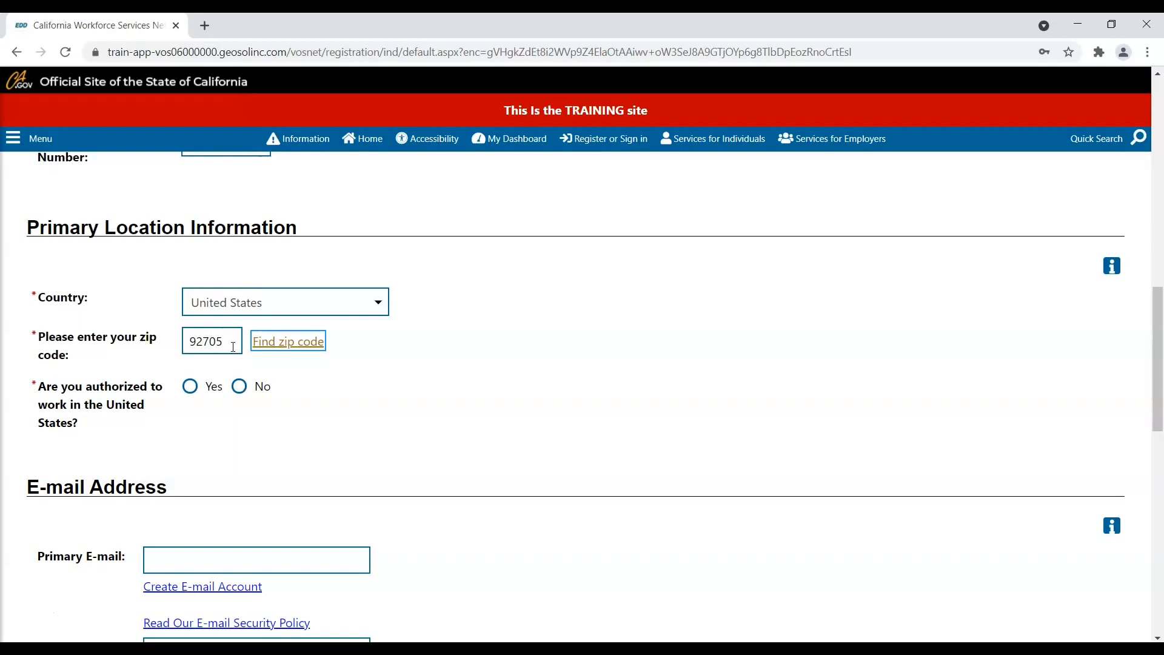
pyautogui.click(190, 388)
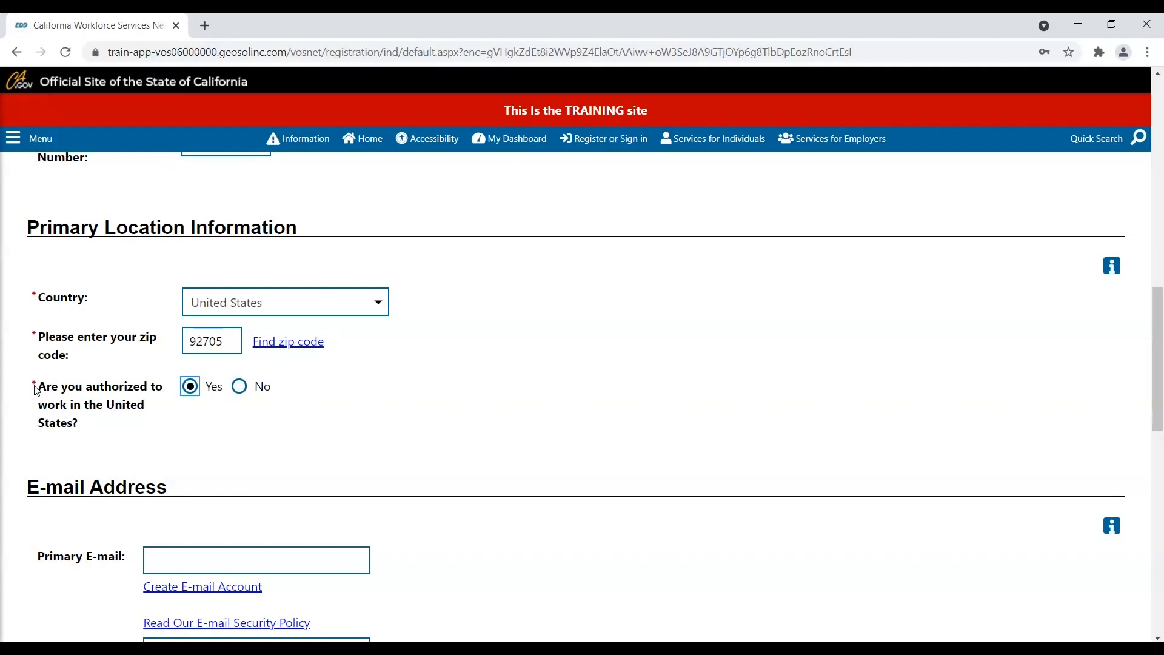
# - Type the job seeker's e-mail address in Primary E-mail and again in the confirmation field
pyautogui.scroll(-1, 36, 390)
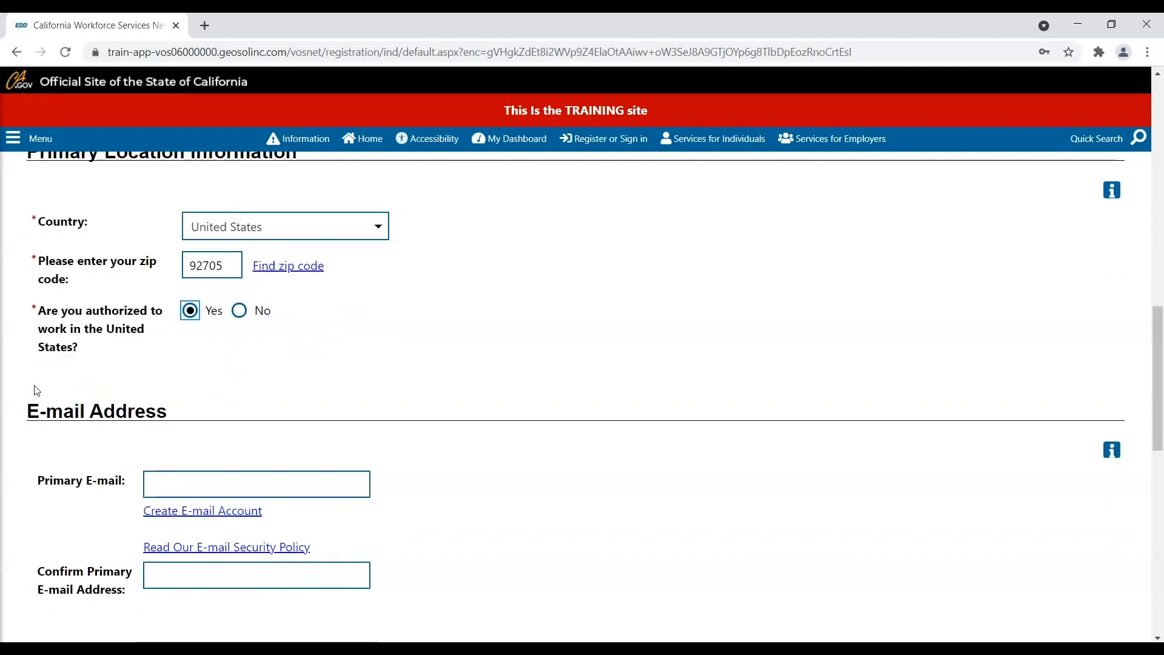
pyautogui.scroll(-1, 36, 394)
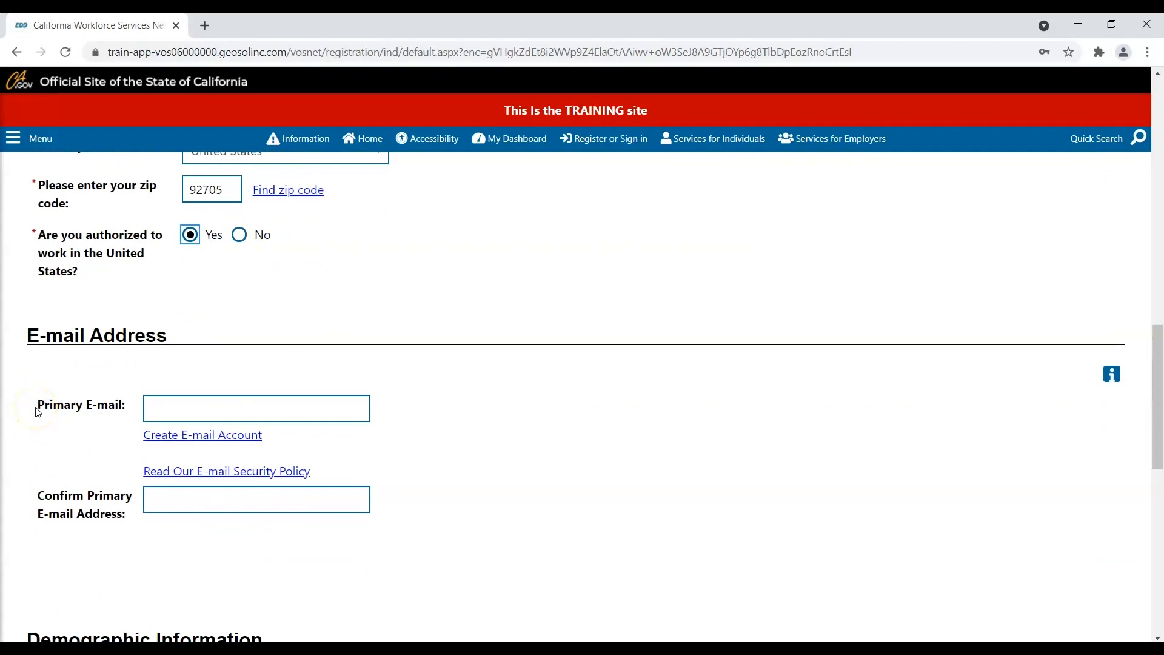
pyautogui.click(157, 409)
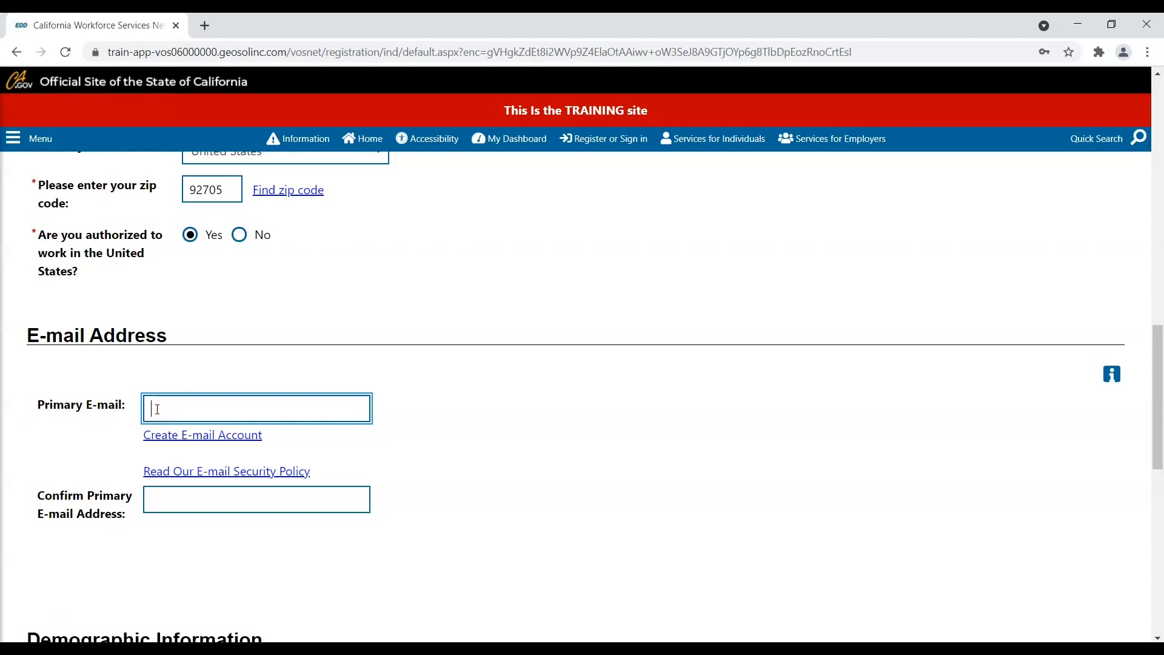
pyautogui.click(162, 408)
pyautogui.write('test@gmail.com')
pyautogui.press('Tab')
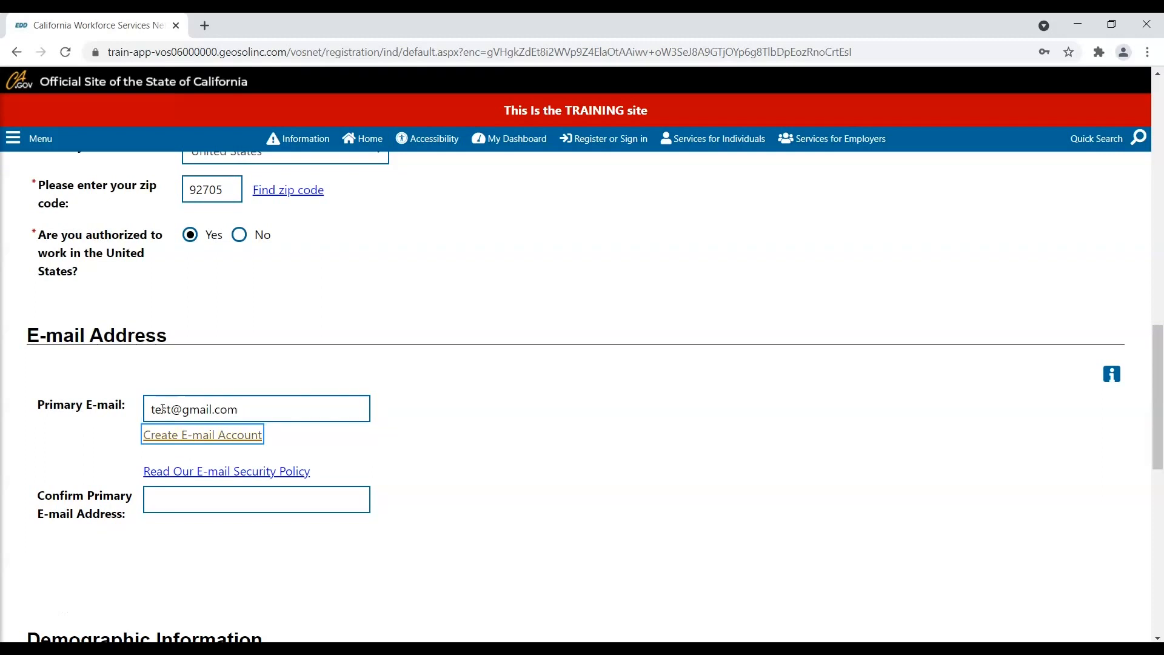
pyautogui.click(168, 491)
pyautogui.write('test')
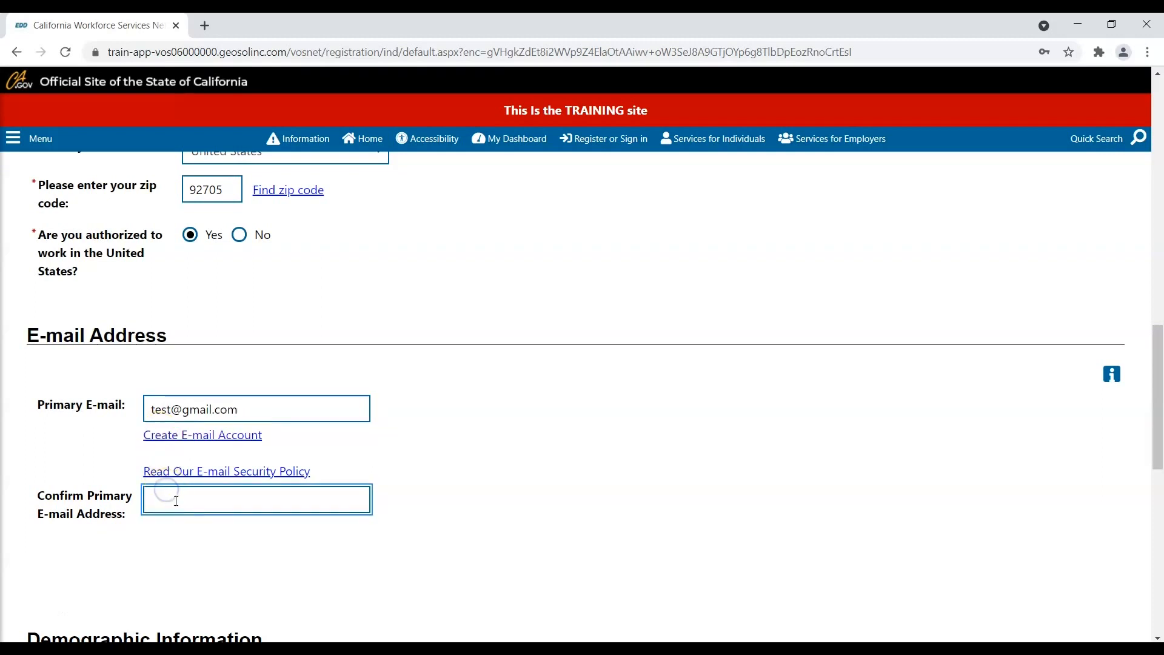
pyautogui.write('@gmail.com')
pyautogui.scroll(-6, 177, 463)
# - Enter birth date 12/31/2000, sex Female, self-description Woman and sexual identity Heterosexual/Straight
pyautogui.click(203, 331)
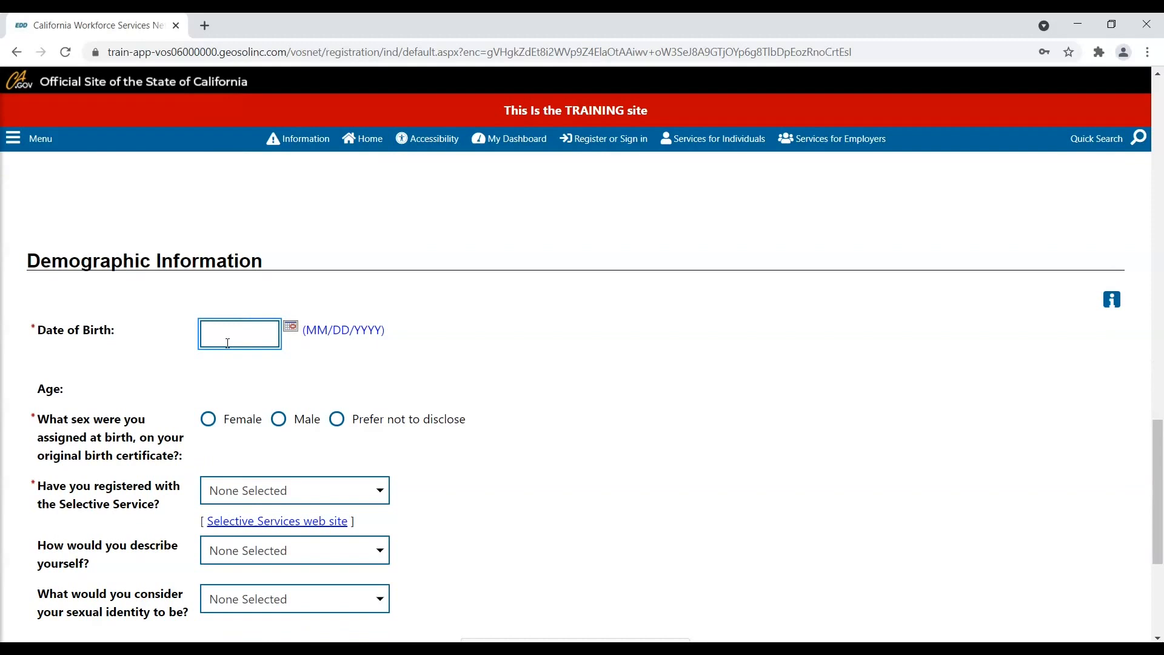
pyautogui.write('12/31/2000')
pyautogui.scroll(-1, 228, 343)
pyautogui.click(208, 343)
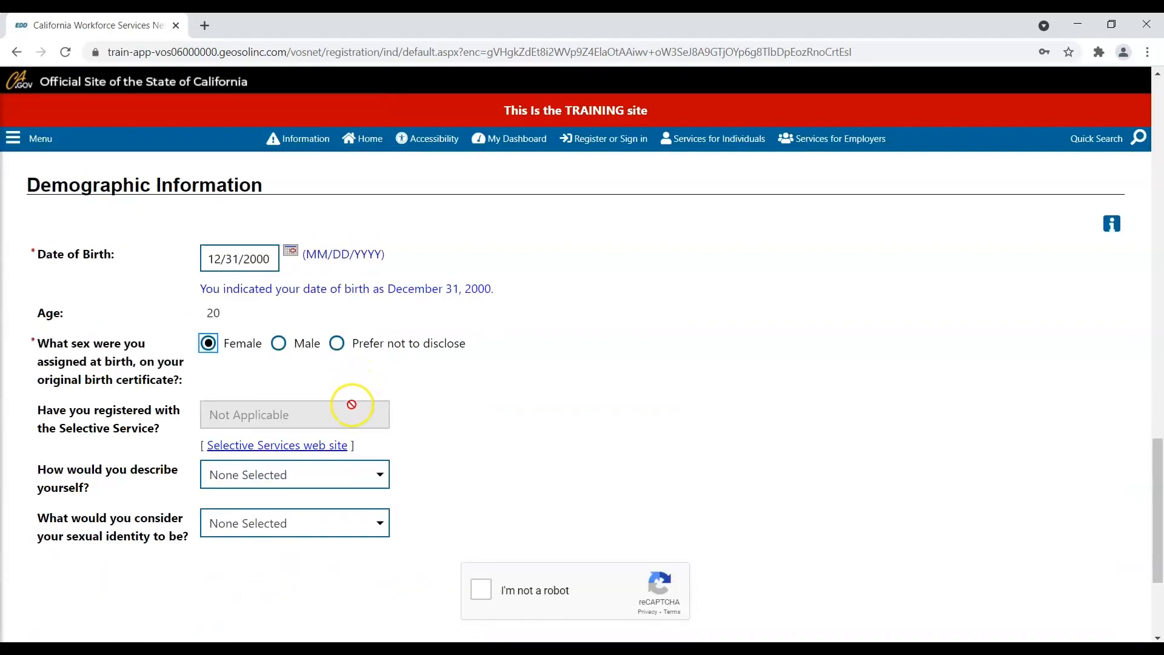
pyautogui.click(338, 474)
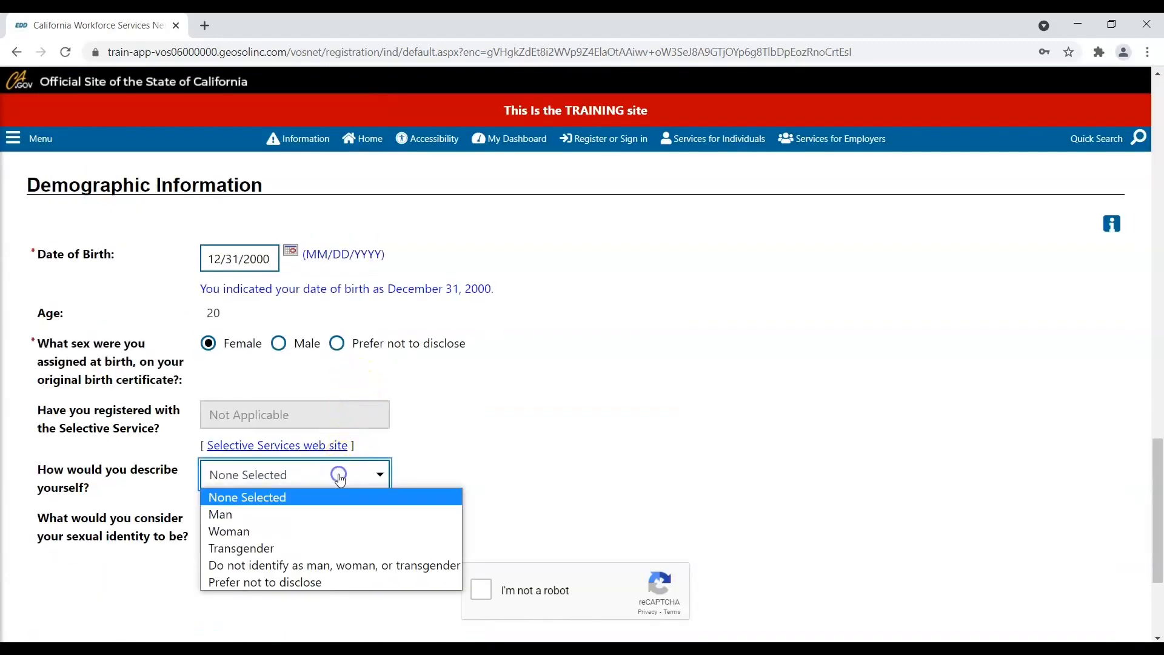
pyautogui.click(278, 530)
pyautogui.click(277, 522)
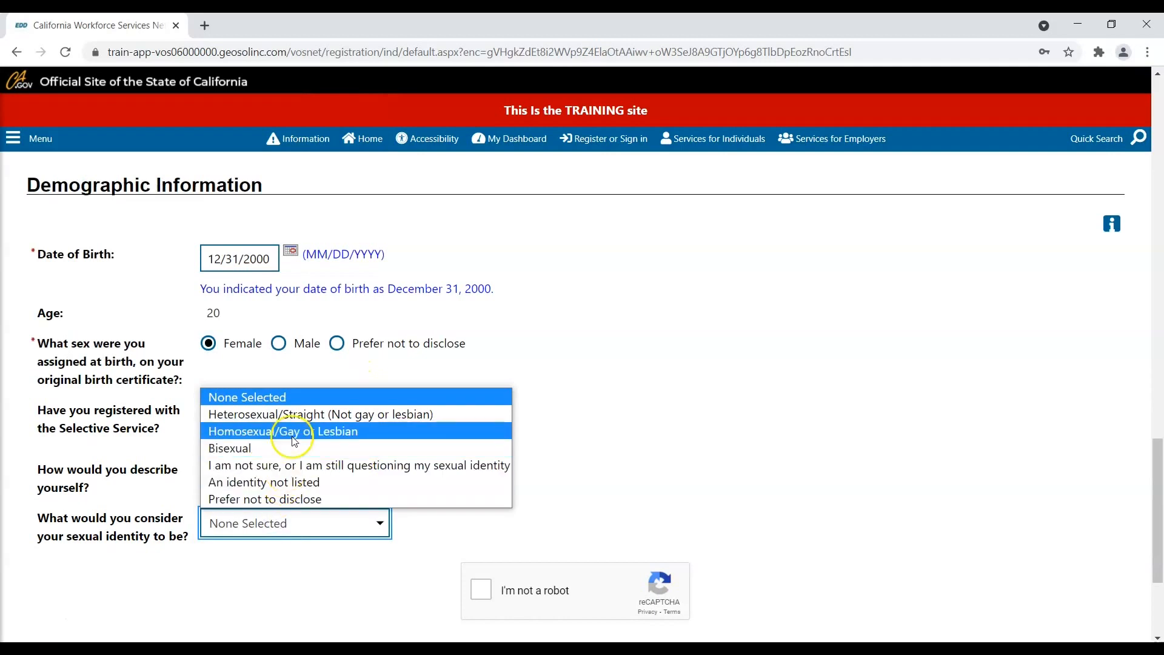
pyautogui.click(291, 414)
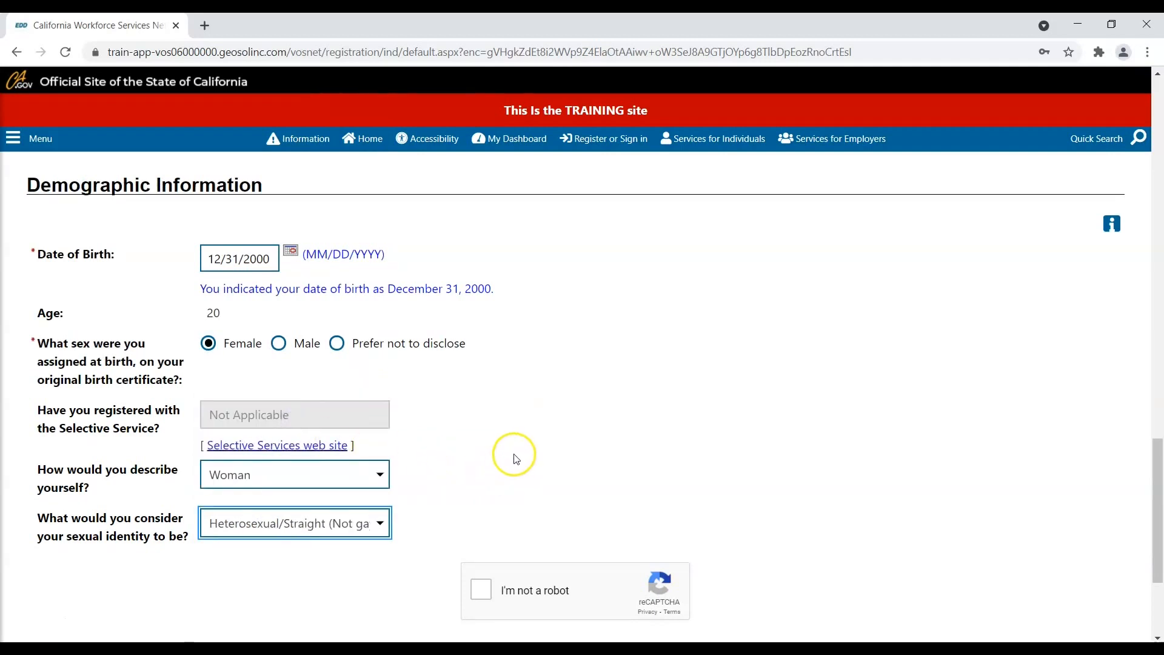
# - Pass the reCAPTCHA check and submit the demographics page
pyautogui.scroll(-3, 515, 459)
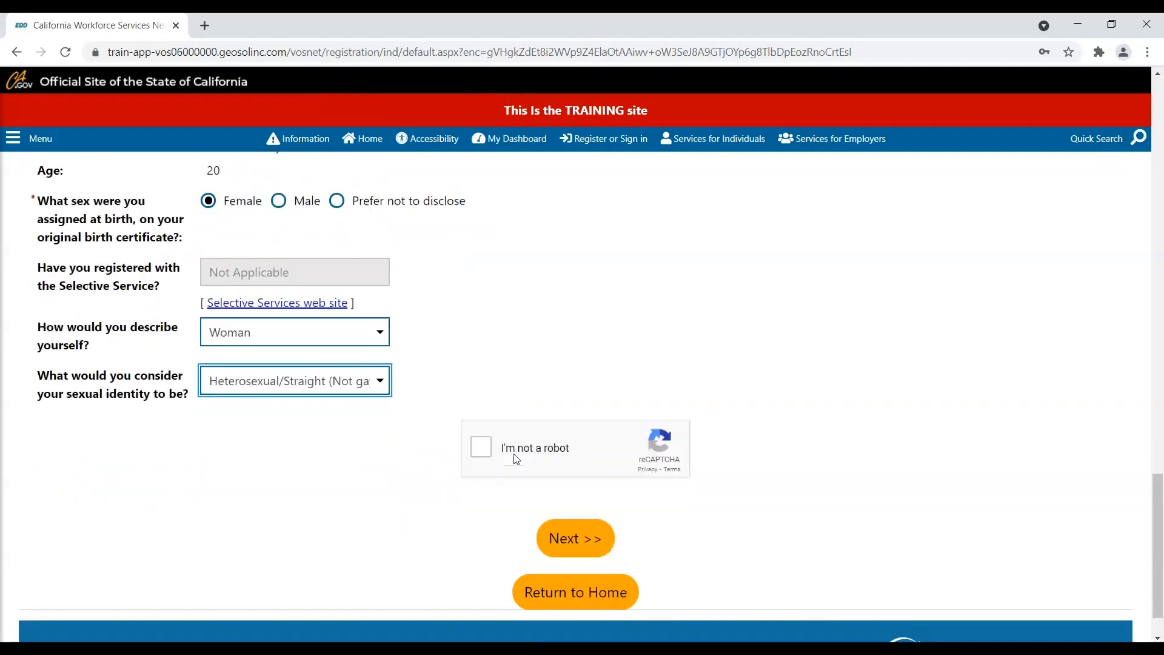
pyautogui.click(482, 439)
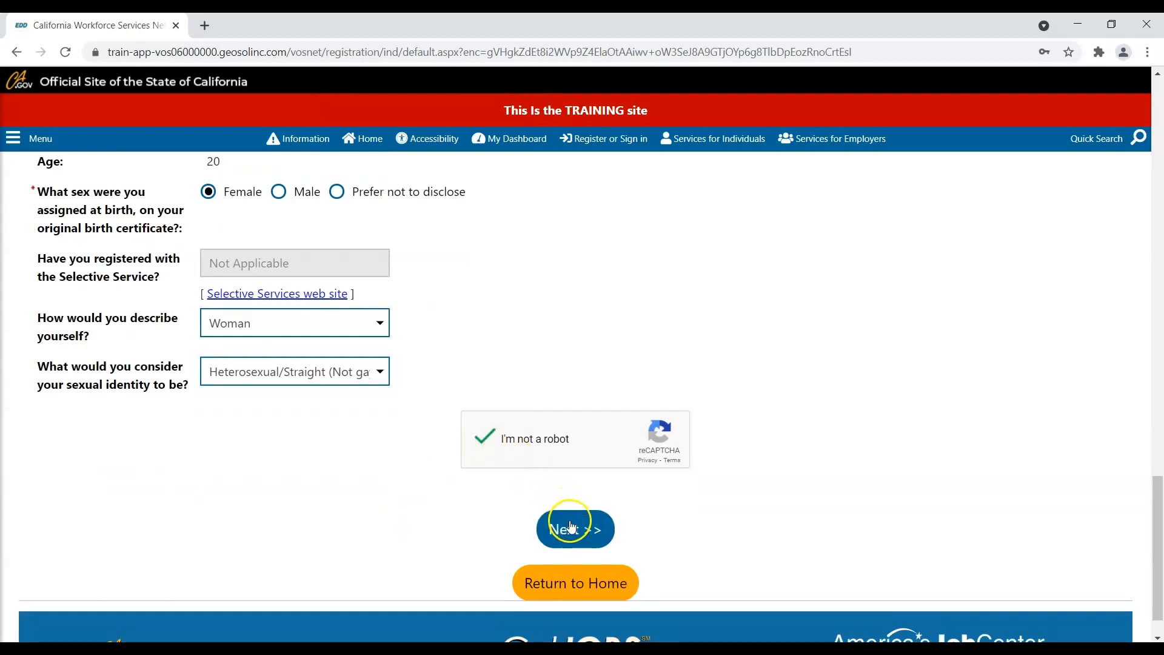
pyautogui.click(572, 543)
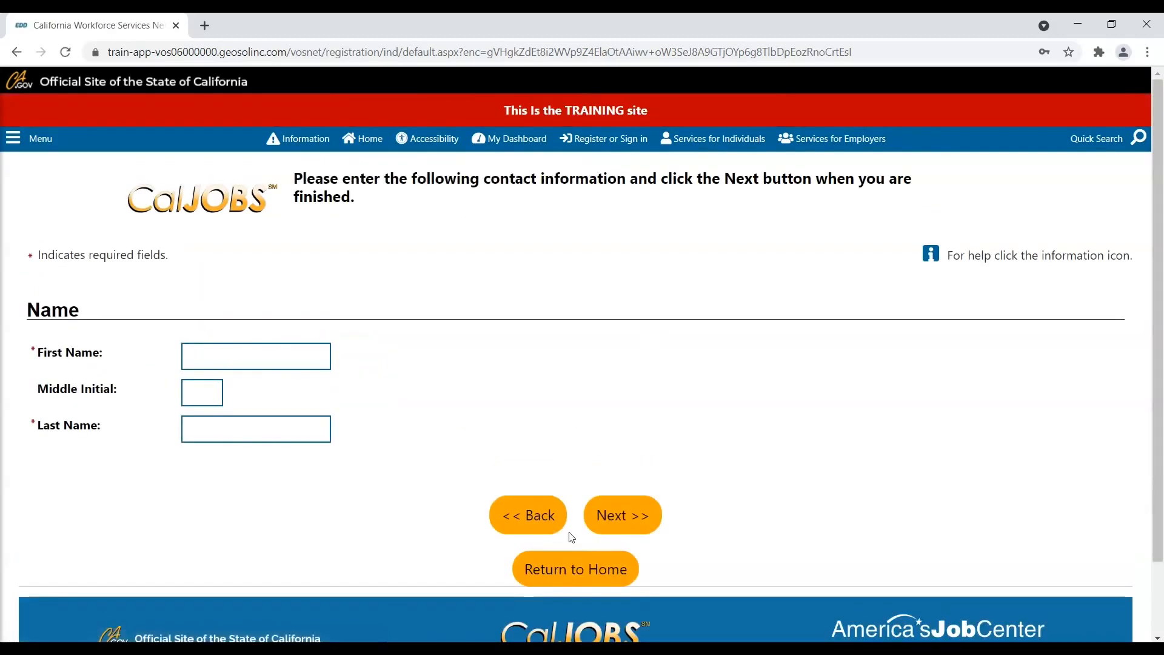
# - Fill in the job seeker's first and last name fields and submit the Name page
pyautogui.click(282, 353)
pyautogui.write('oc')
pyautogui.press('Tab')
pyautogui.press('Tab')
pyautogui.write('Tester')
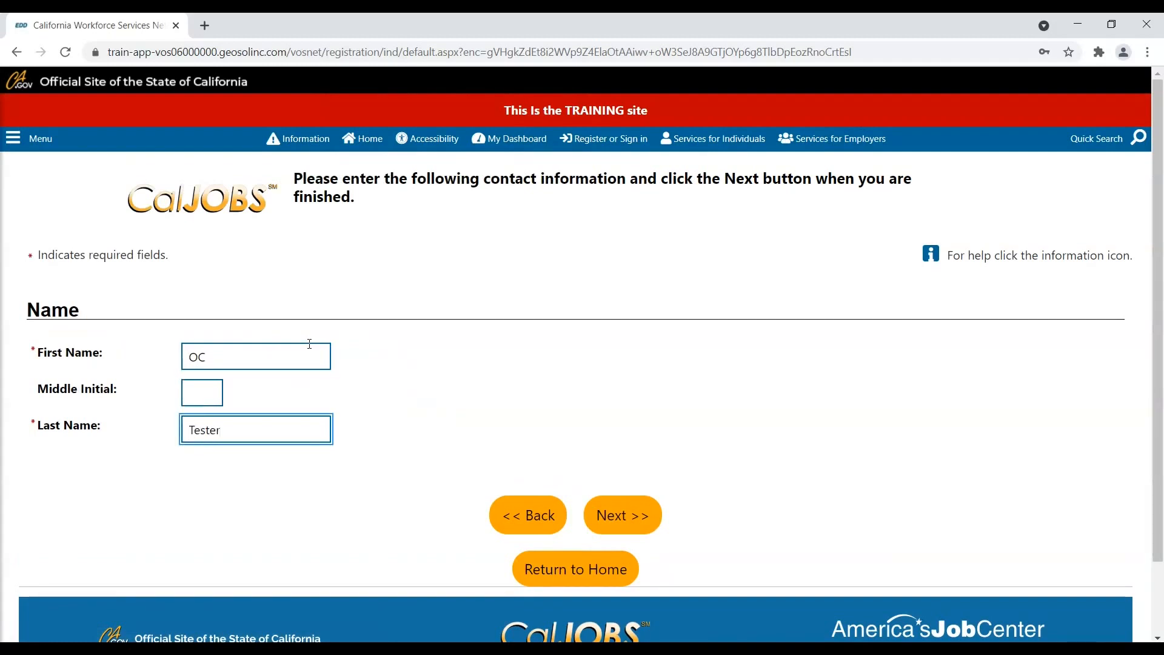
pyautogui.click(627, 514)
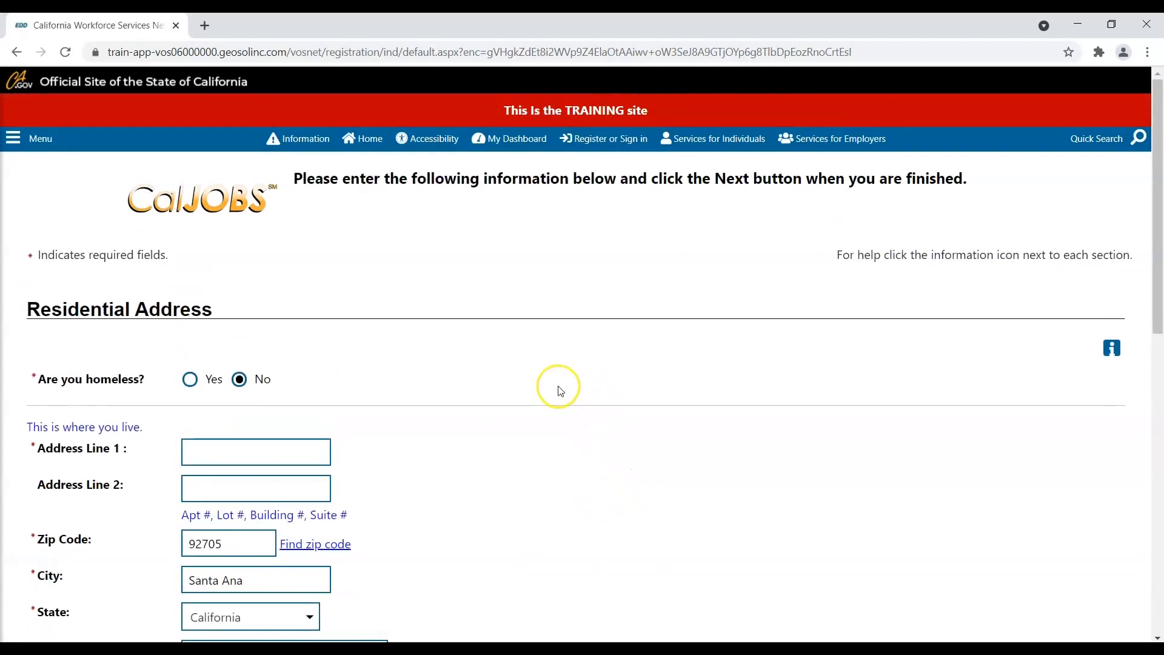
# - View the Residential Address help popup, then close it
pyautogui.scroll(-1, 560, 389)
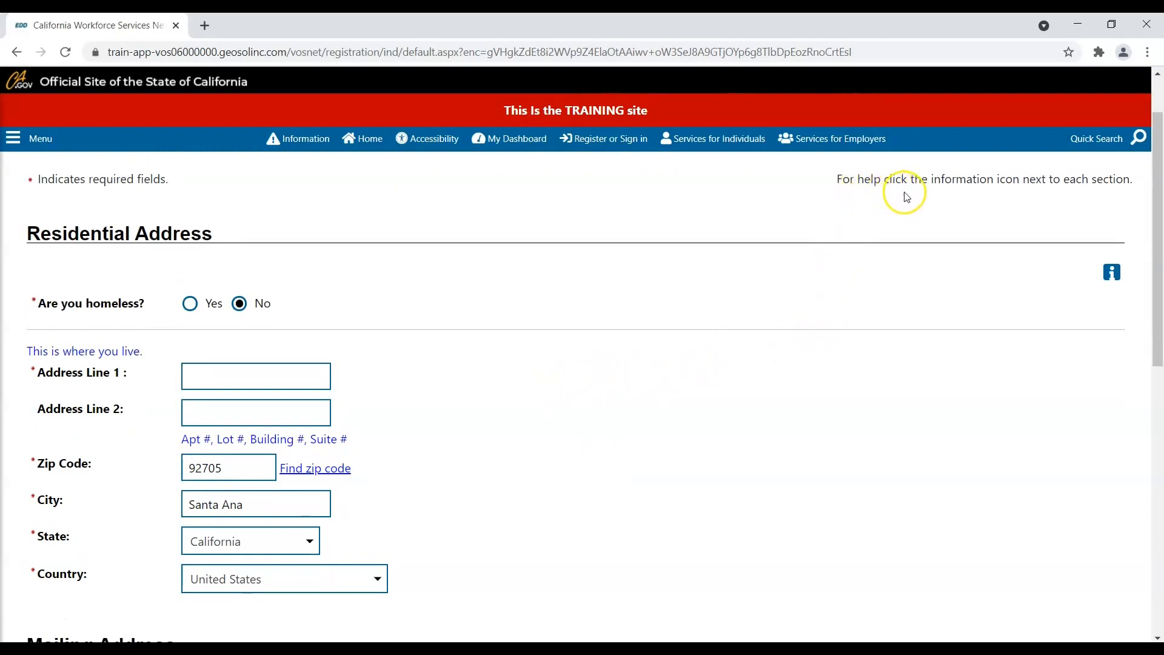
pyautogui.click(1113, 276)
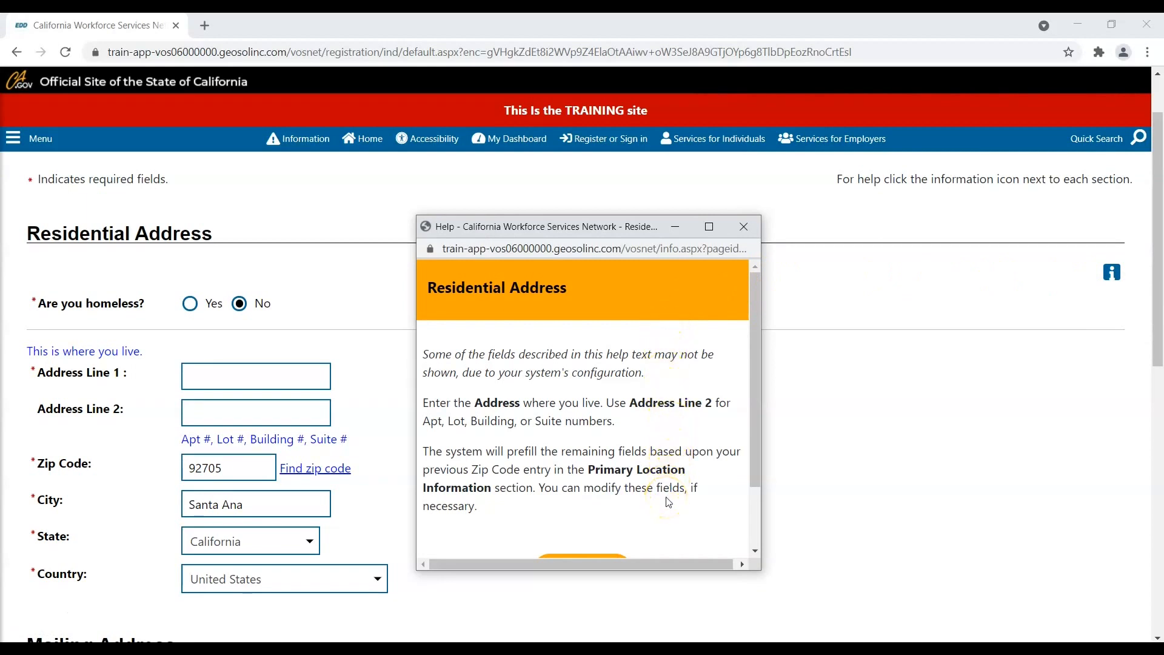
pyautogui.click(746, 233)
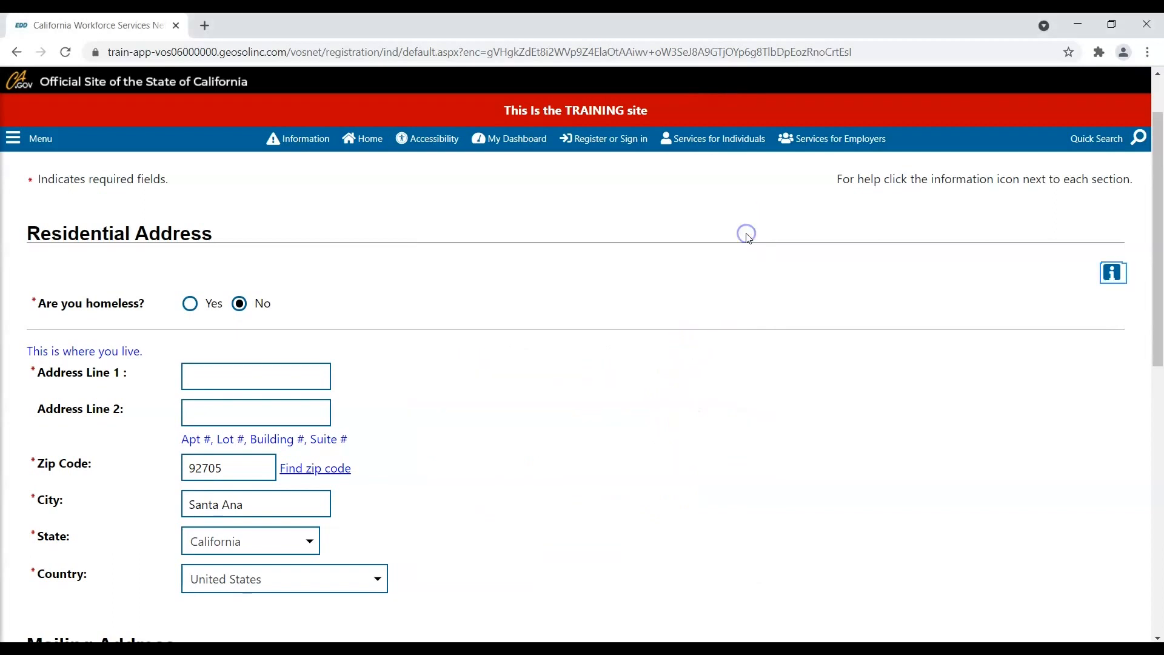
# - Enter the job seeker's street address in Address Line 1, dismissing autofill suggestions
pyautogui.click(224, 371)
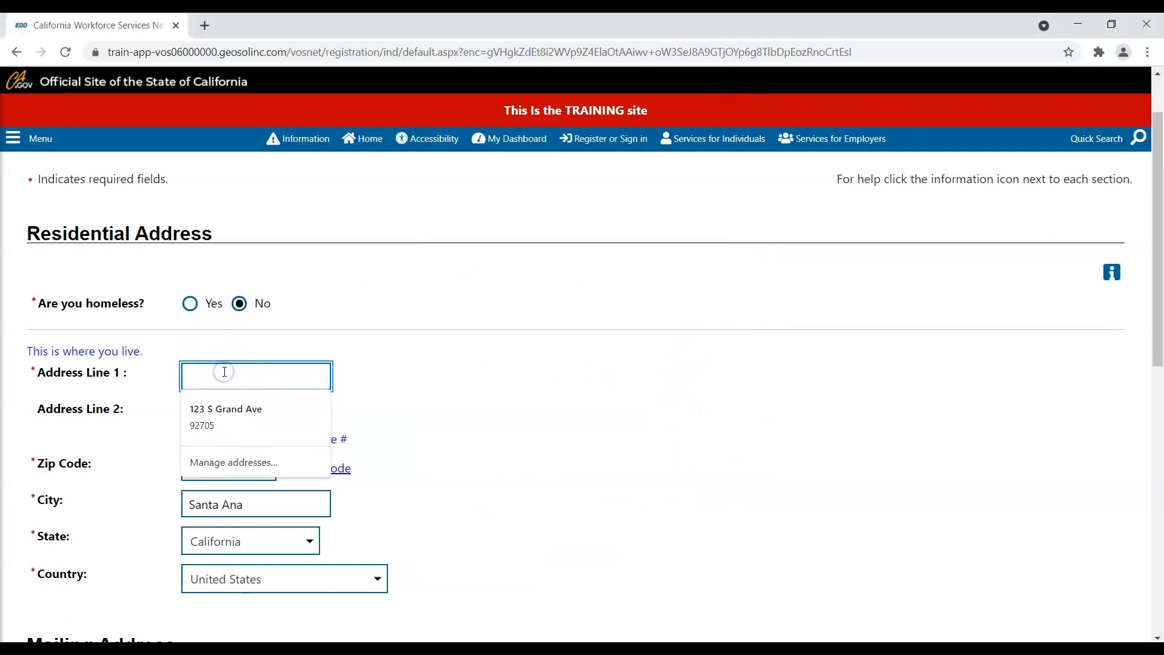
pyautogui.write('123 S Grand Ave')
pyautogui.click(496, 369)
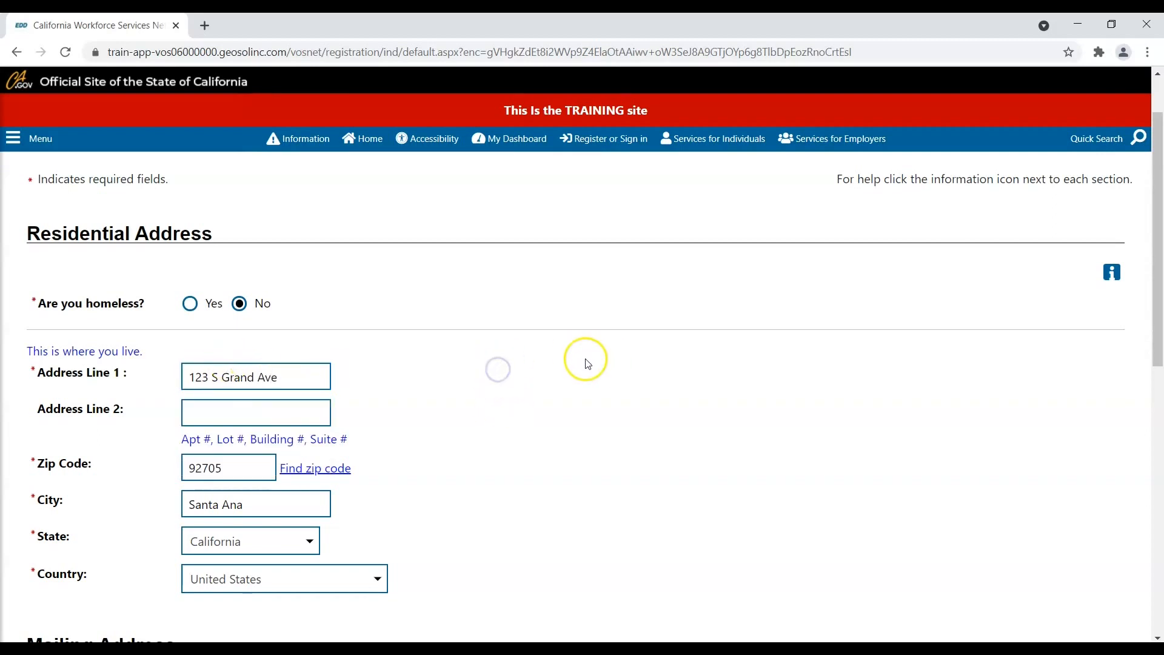
pyautogui.scroll(-1, 551, 359)
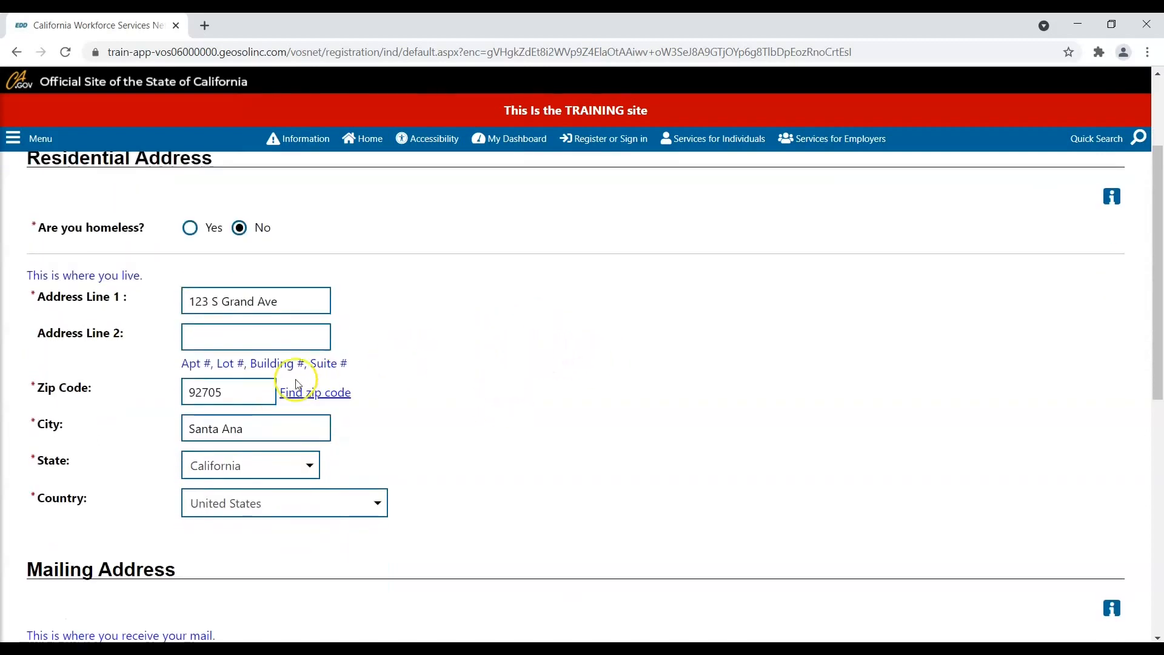
# - Tick Use residential address for the mailing address and submit the address page
pyautogui.scroll(-1, 240, 393)
pyautogui.click(234, 391)
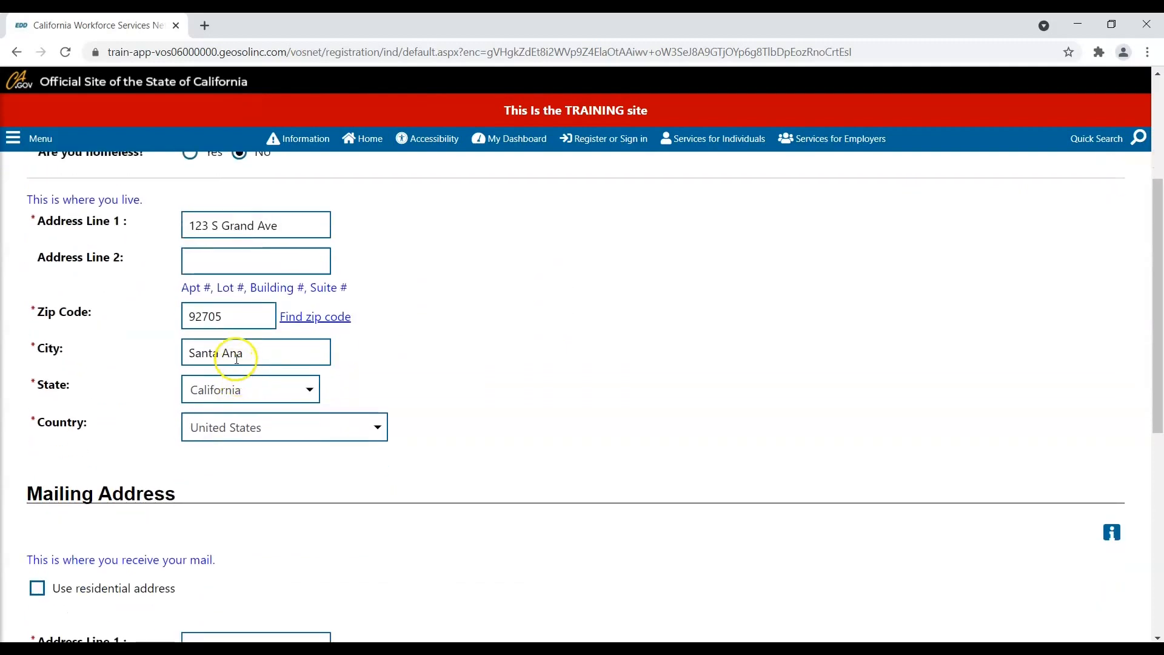
pyautogui.scroll(-2, 235, 427)
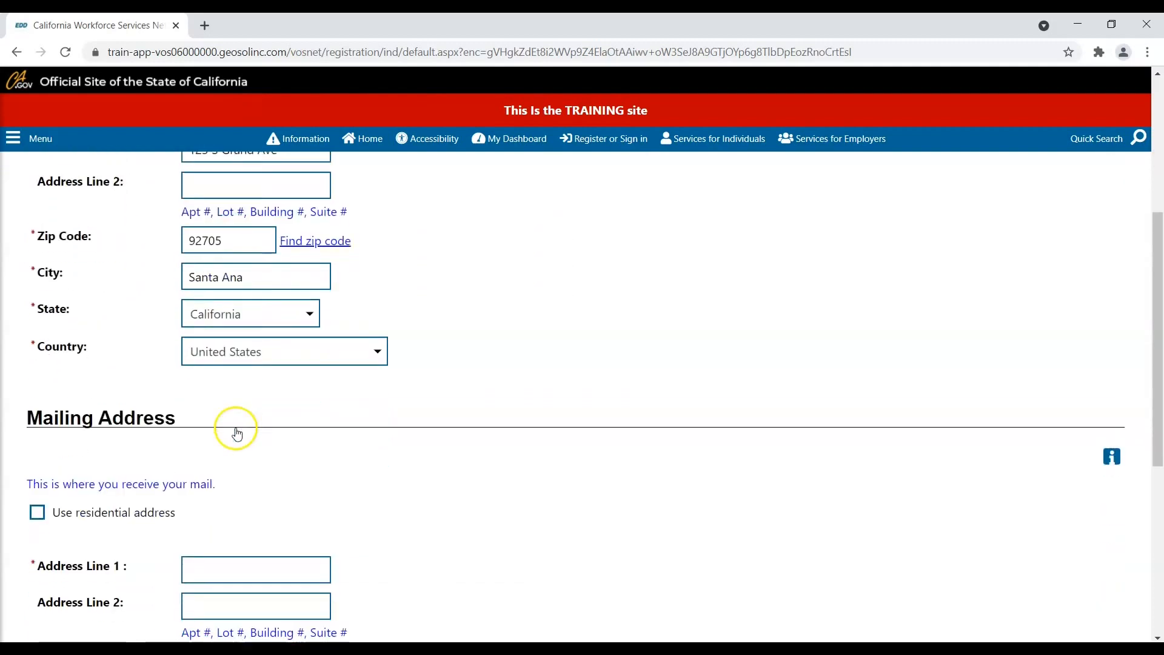
pyautogui.scroll(-1, 235, 431)
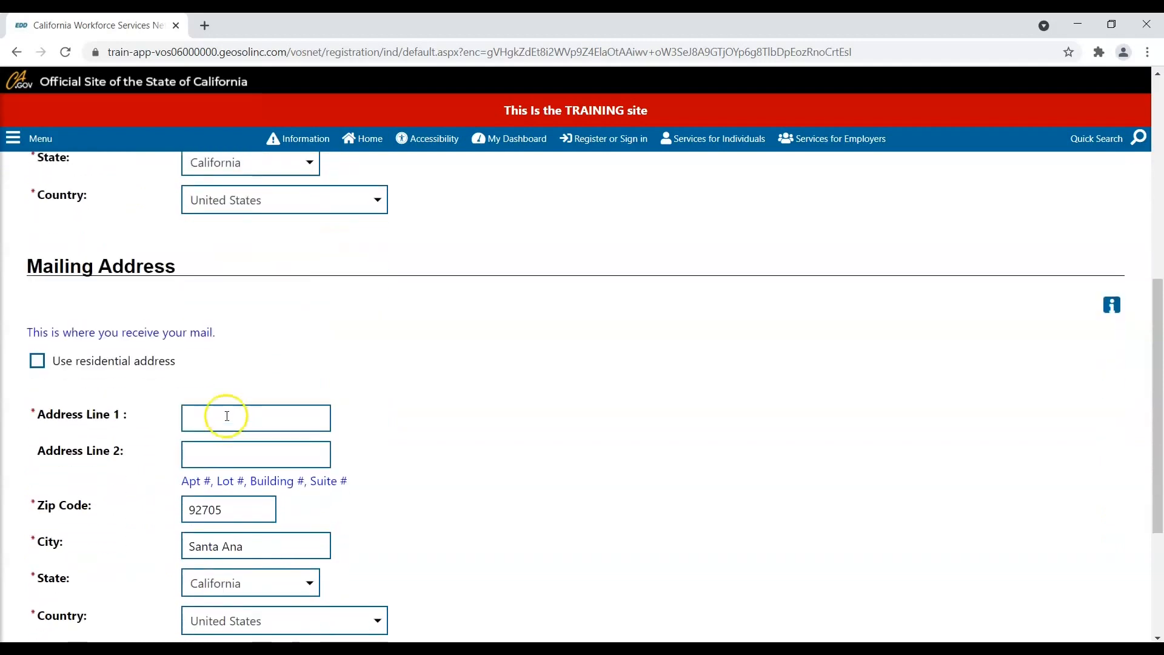
pyautogui.click(37, 363)
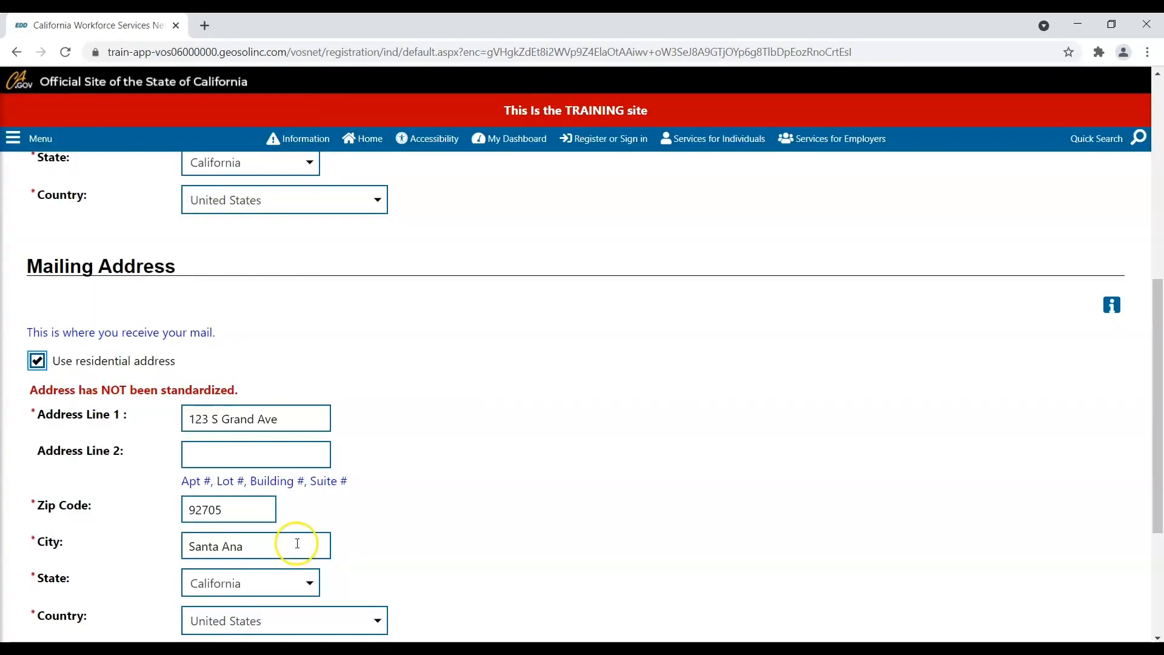
pyautogui.scroll(-4, 359, 514)
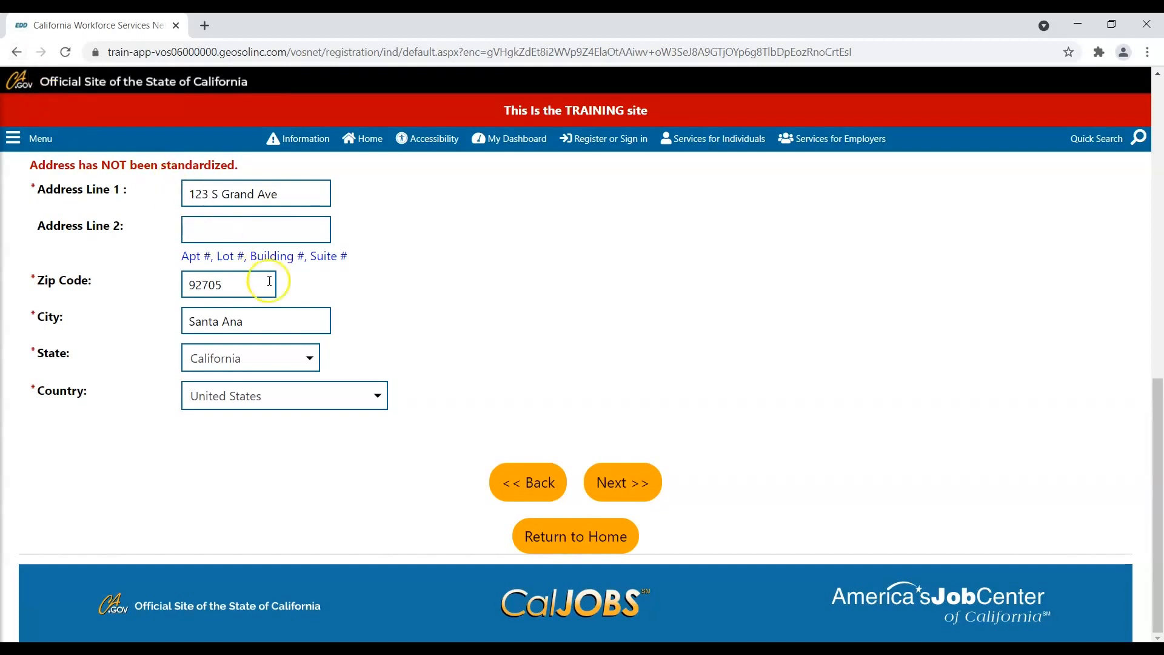
pyautogui.click(531, 483)
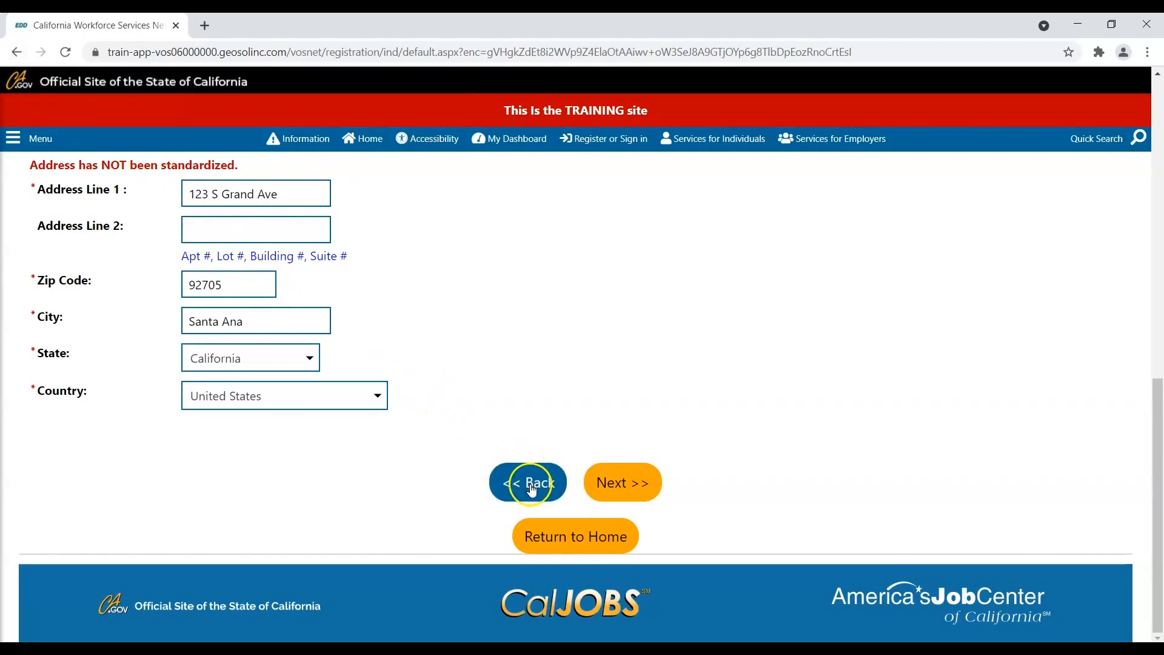
pyautogui.click(610, 496)
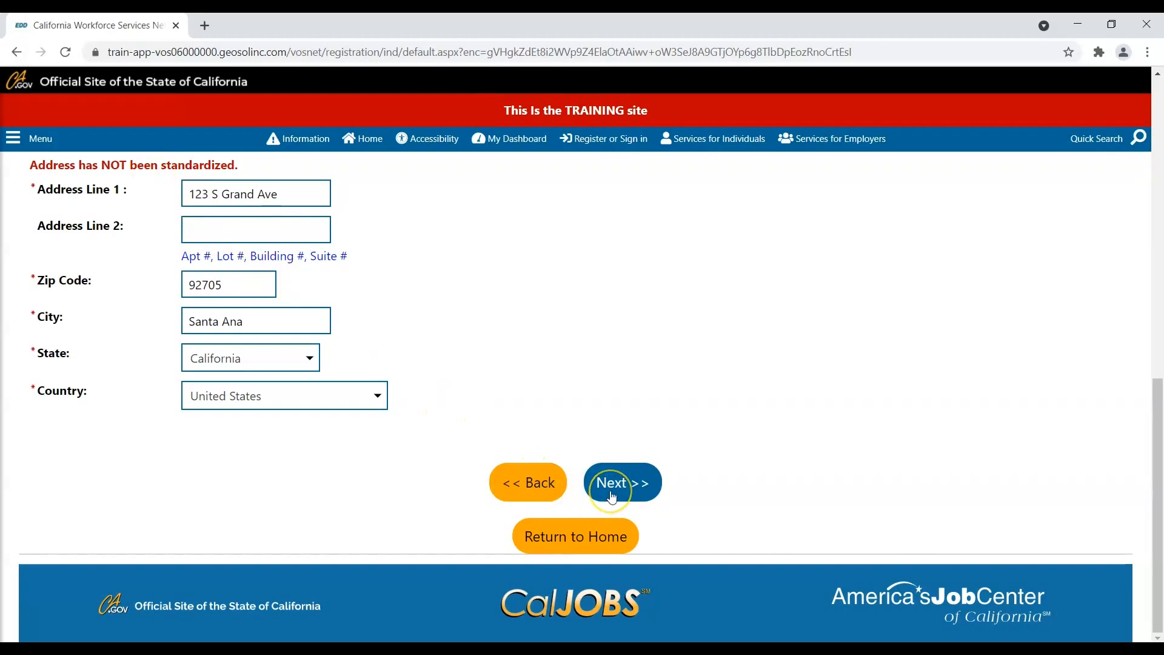
pyautogui.click(611, 497)
pyautogui.click(593, 413)
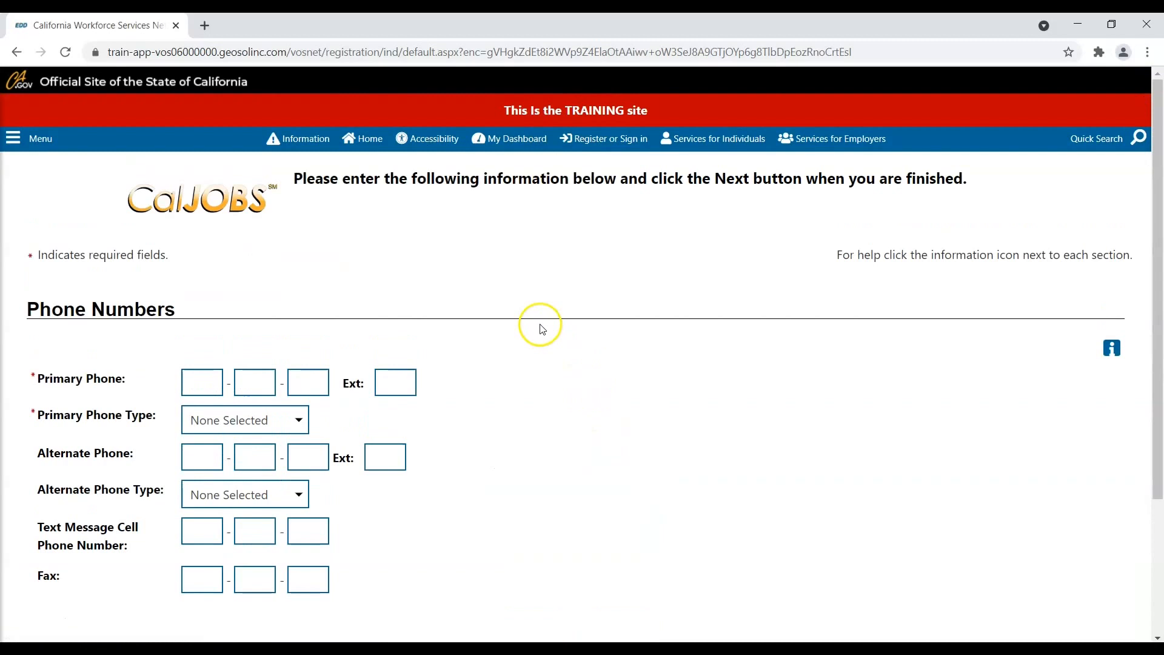
# - Enter the primary phone number with type Cell/Mobile Phone and submit the page
pyautogui.click(198, 386)
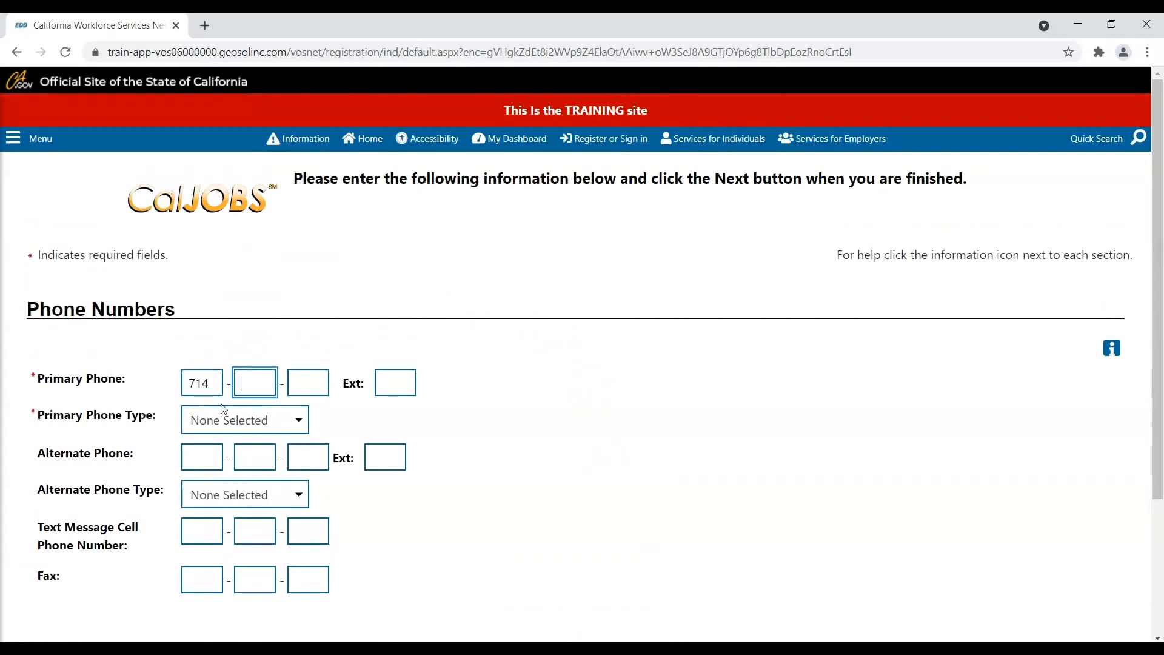
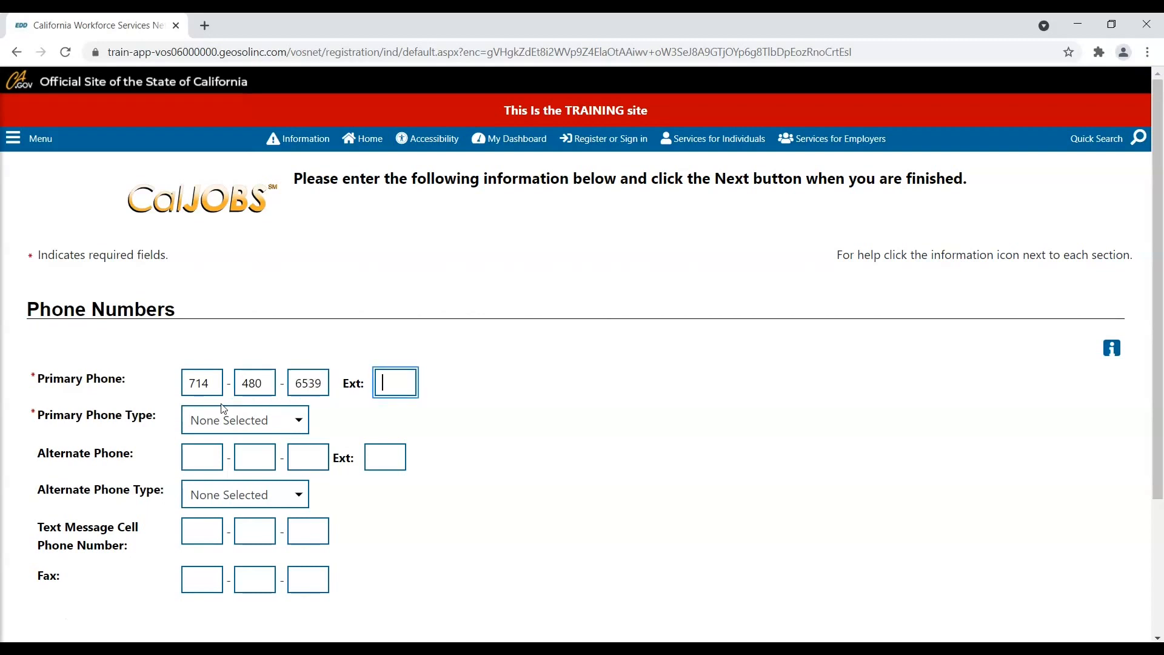
pyautogui.click(224, 409)
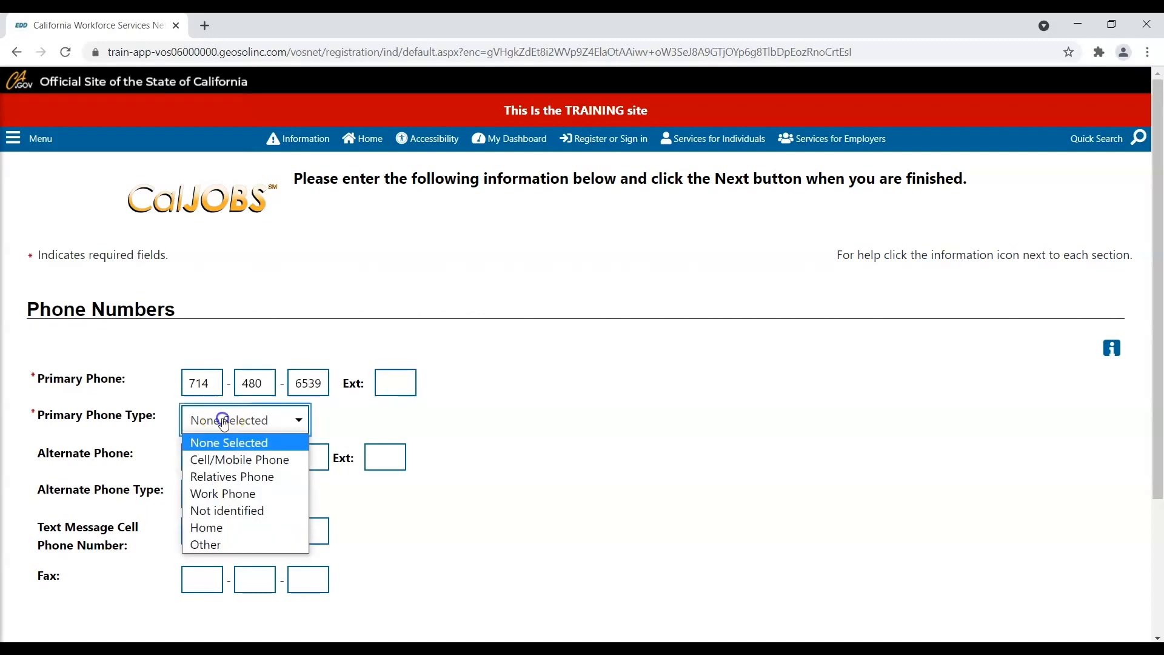
pyautogui.click(227, 457)
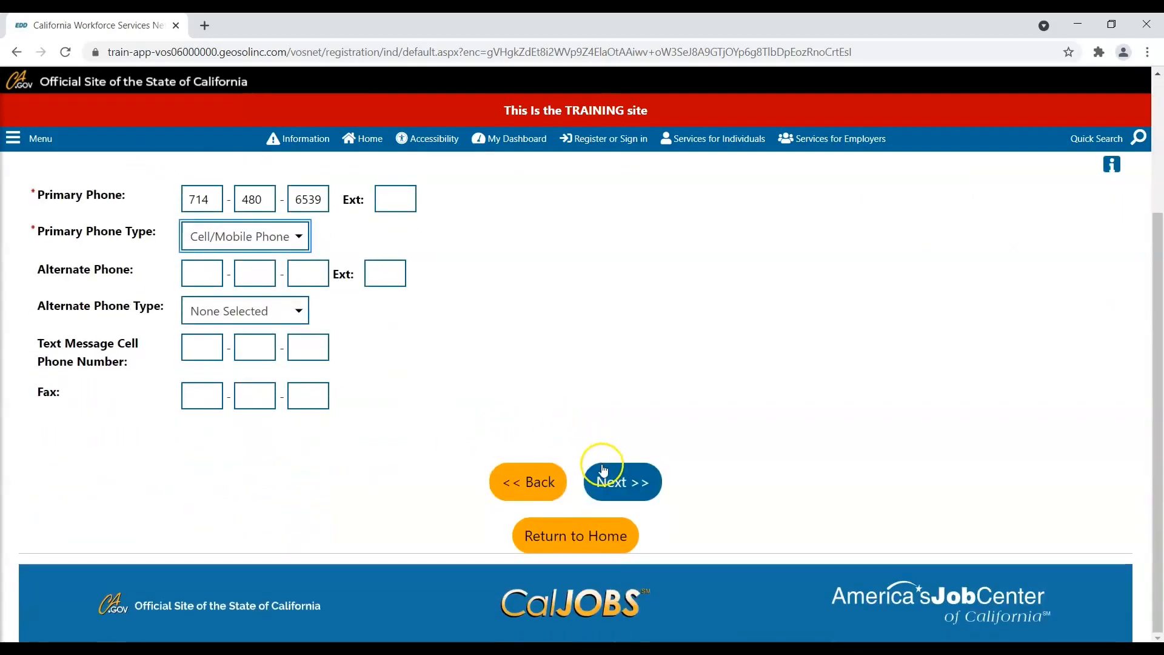
pyautogui.click(605, 482)
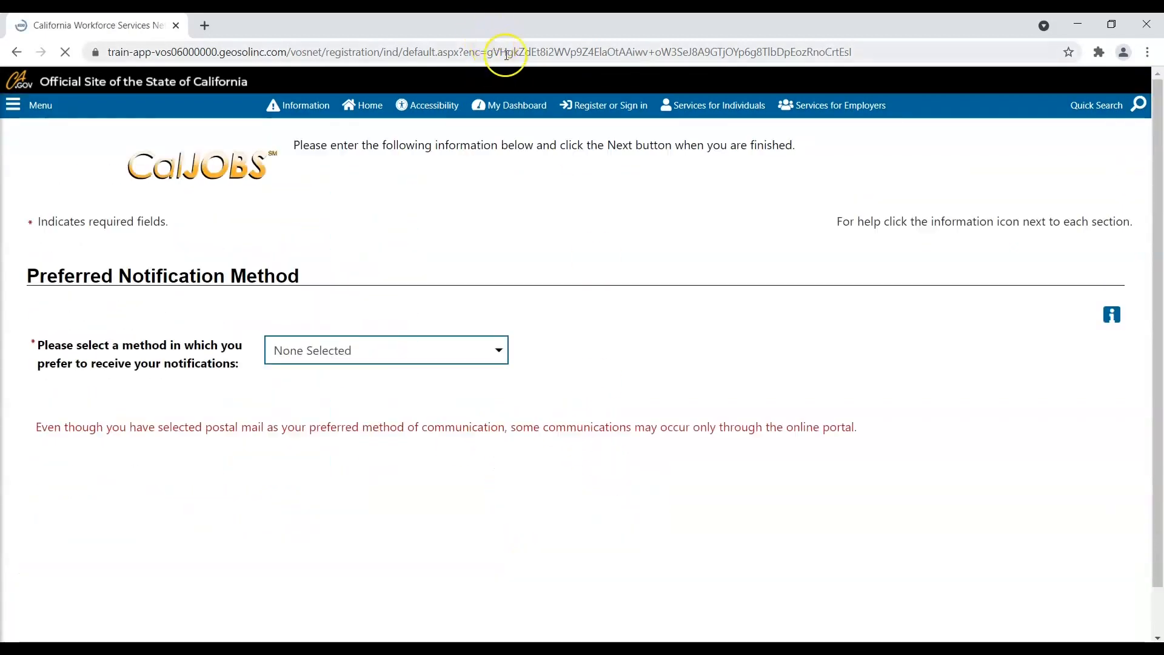
# - Set the notification method to Internal Message
pyautogui.scroll(-2, 409, 200)
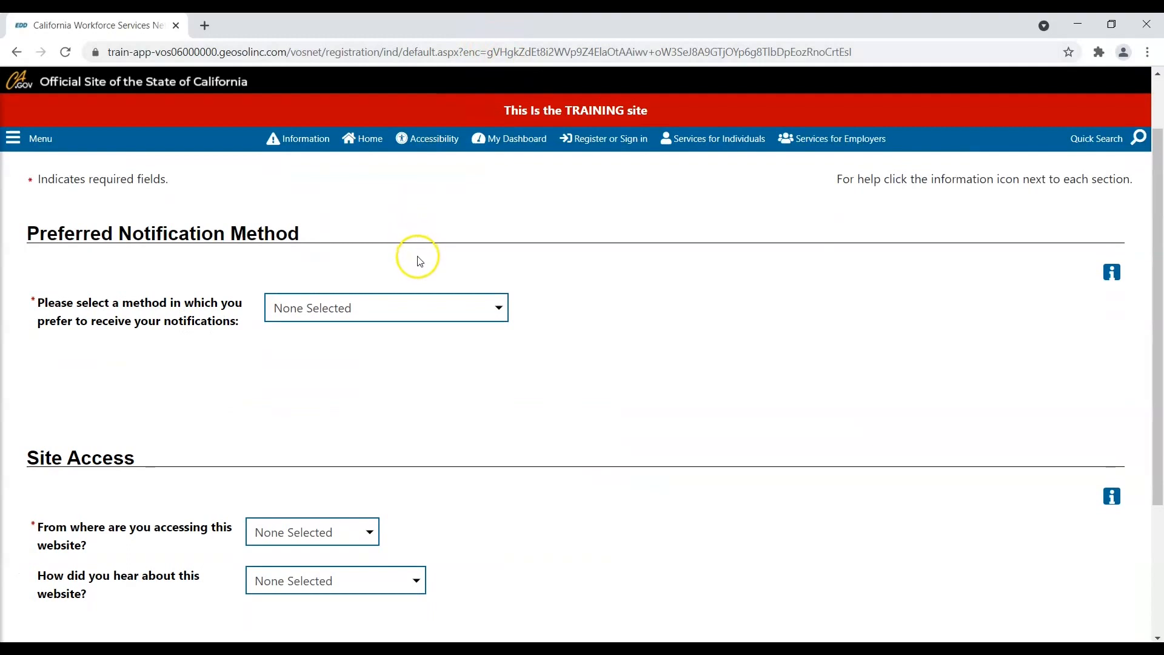
pyautogui.scroll(-1, 416, 257)
pyautogui.click(434, 234)
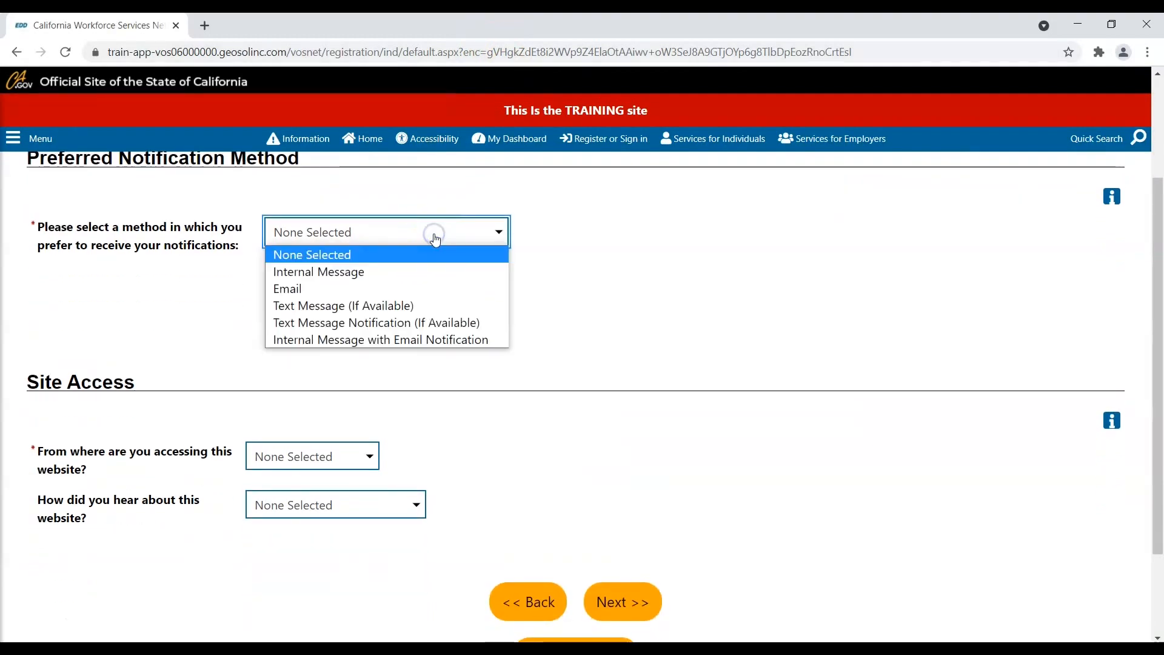
pyautogui.click(414, 271)
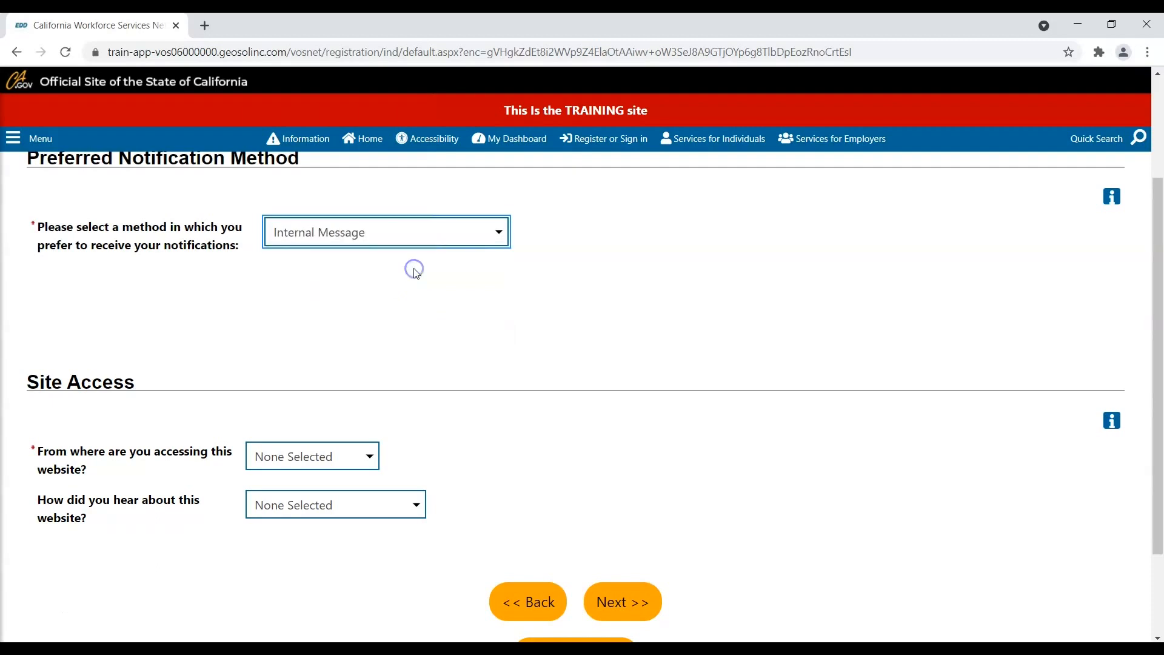
# - Set site access location to College and referral source to Workforce Partner, then submit
pyautogui.scroll(-1, 414, 271)
pyautogui.scroll(-1, 416, 274)
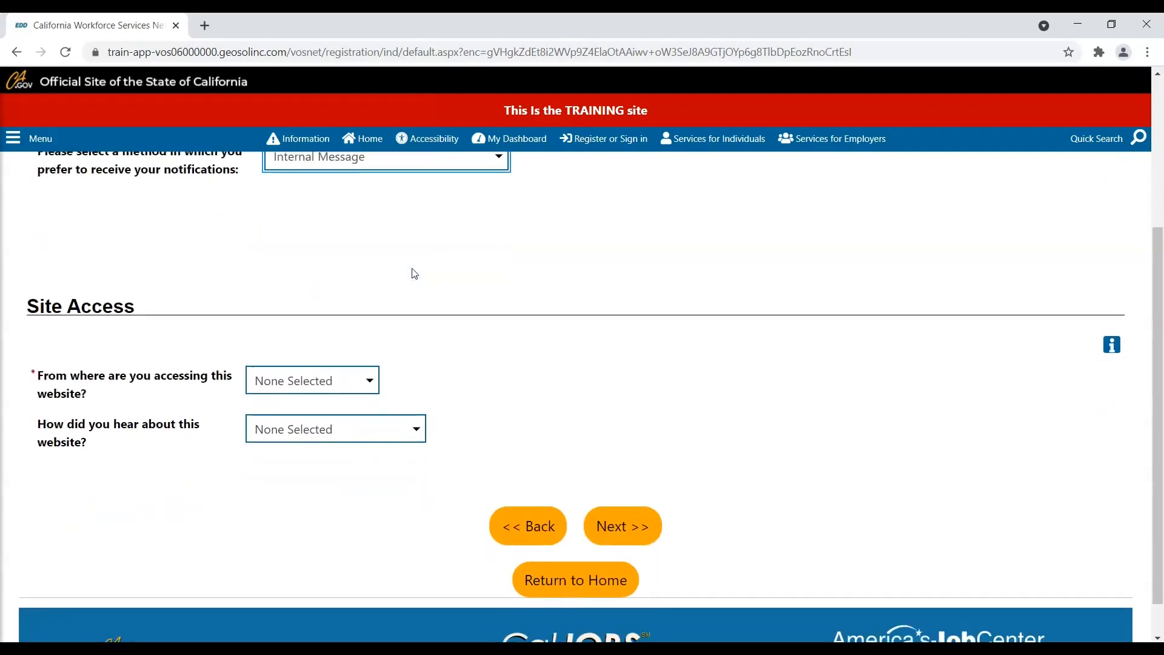
pyautogui.scroll(-1, 414, 273)
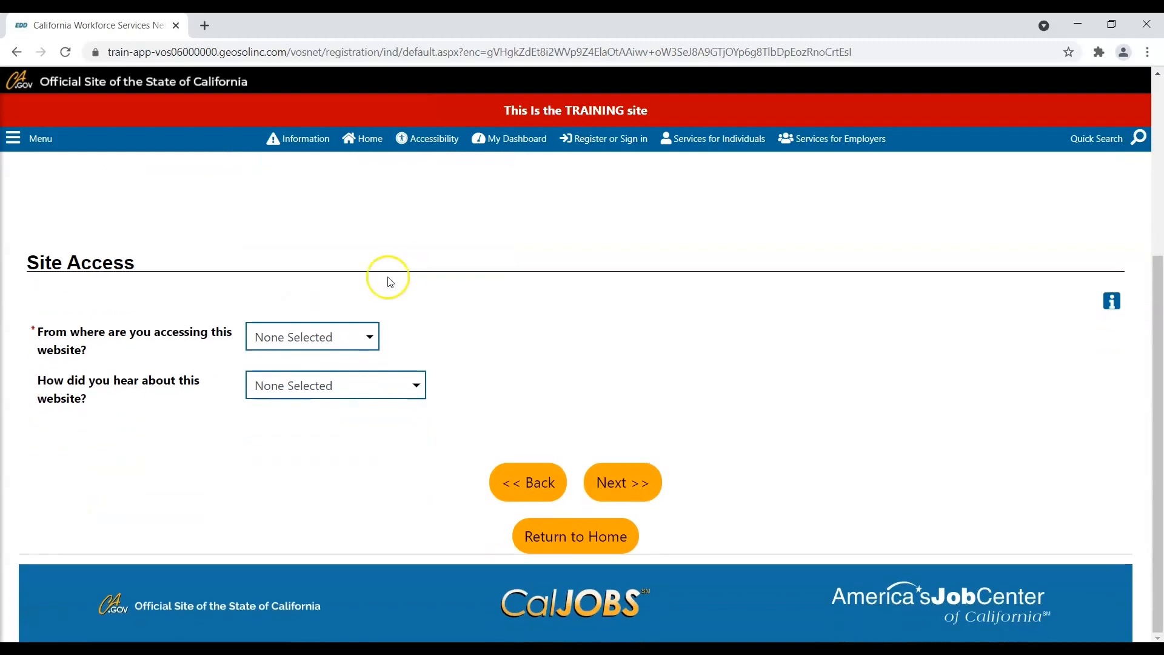
pyautogui.click(357, 345)
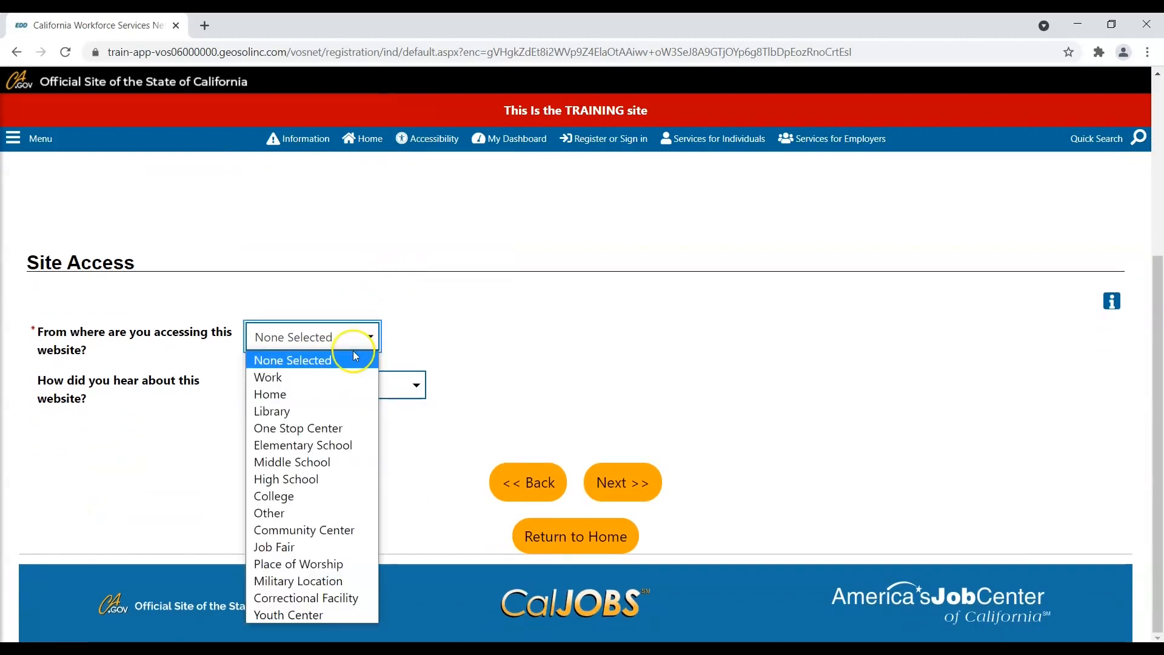
pyautogui.click(291, 503)
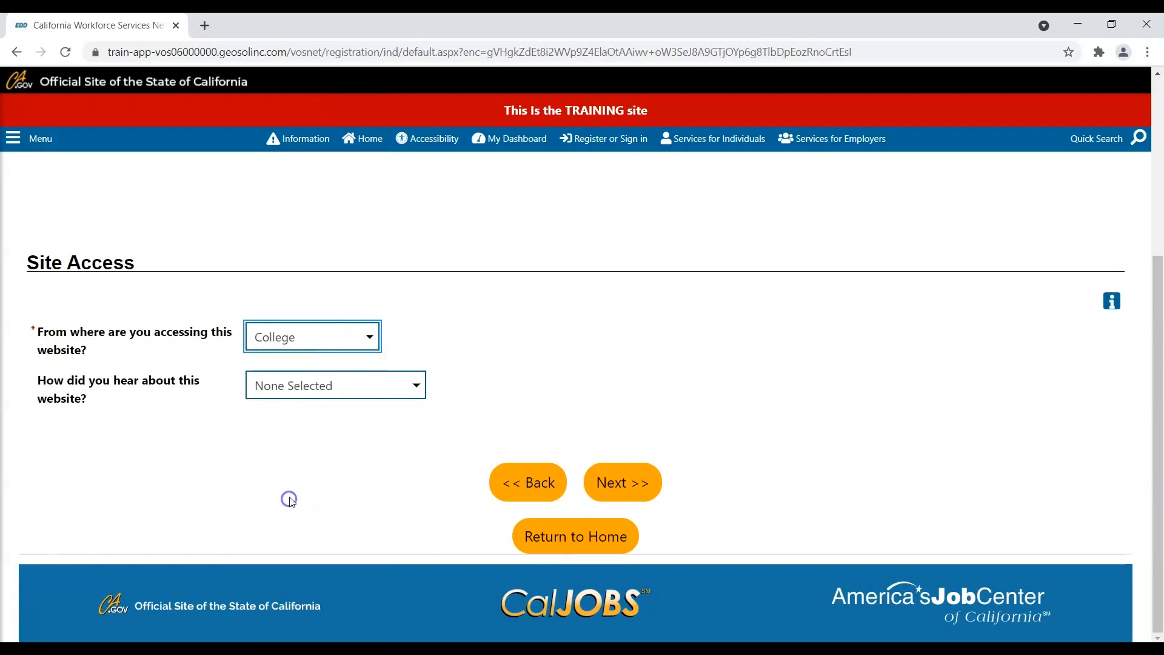
pyautogui.click(357, 388)
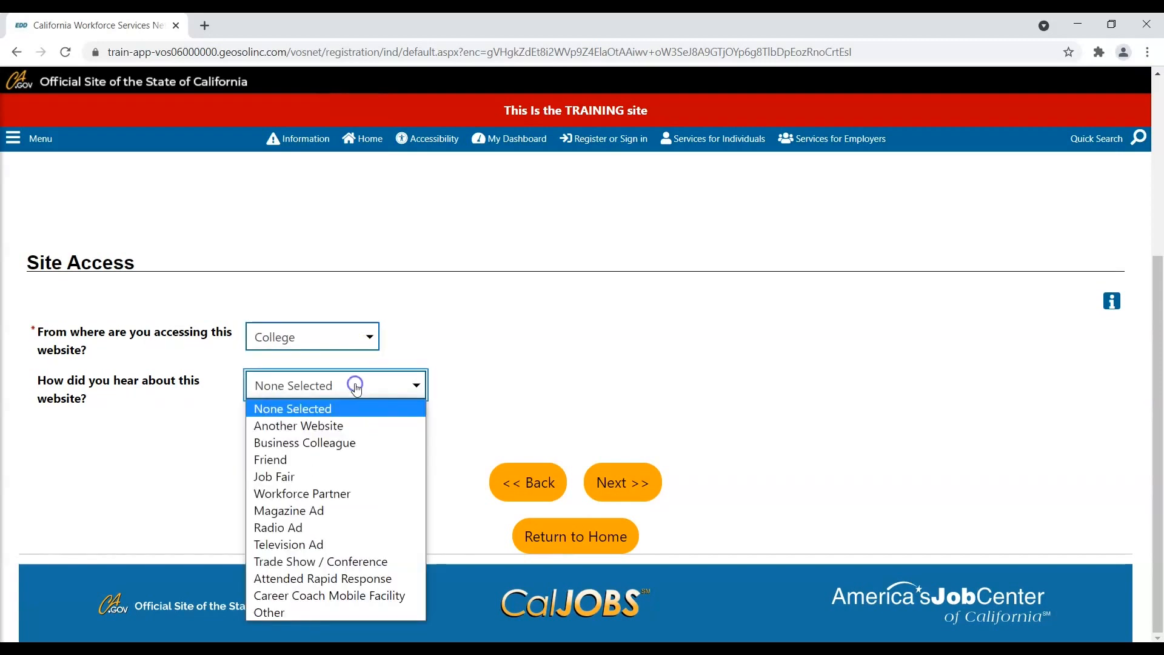
pyautogui.click(333, 493)
pyautogui.click(645, 494)
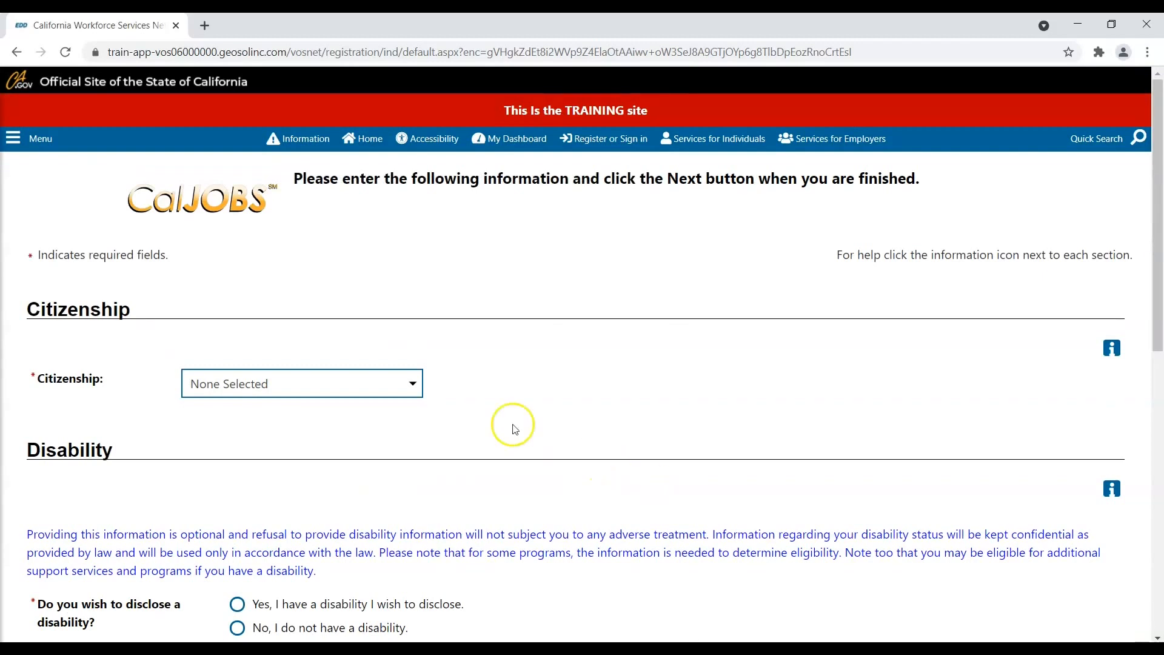
# - Choose Citizen of U.S. or U.S. Territory and 'No, I do not have a disability', then submit
pyautogui.click(393, 381)
pyautogui.click(351, 423)
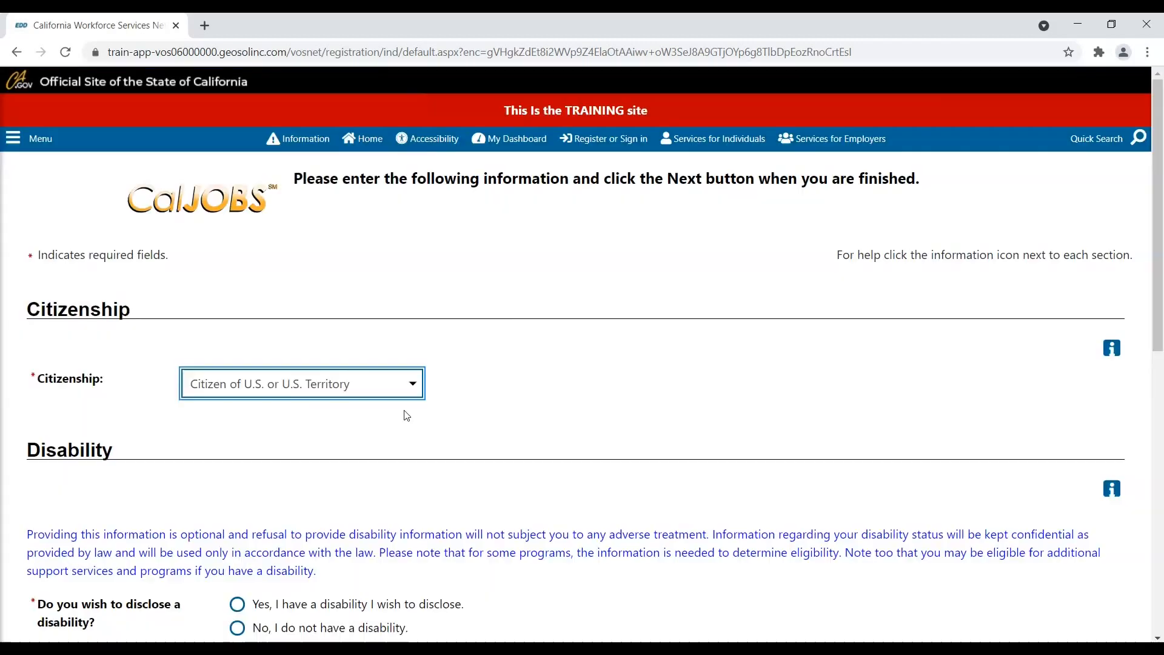
pyautogui.scroll(-5, 404, 415)
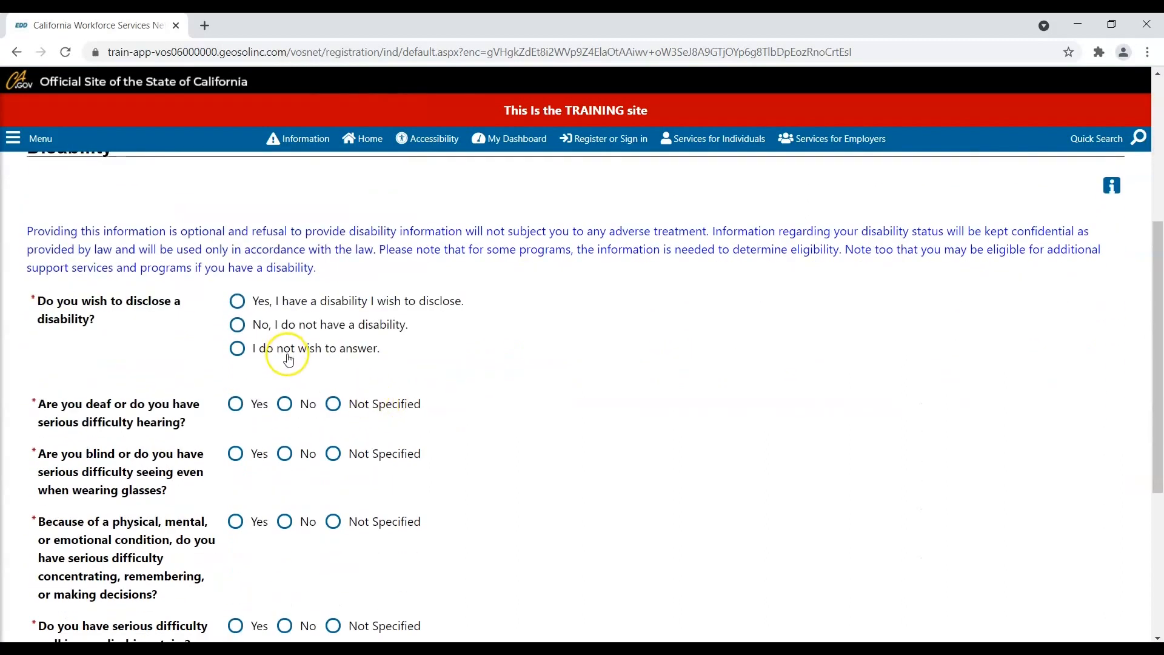
pyautogui.click(238, 331)
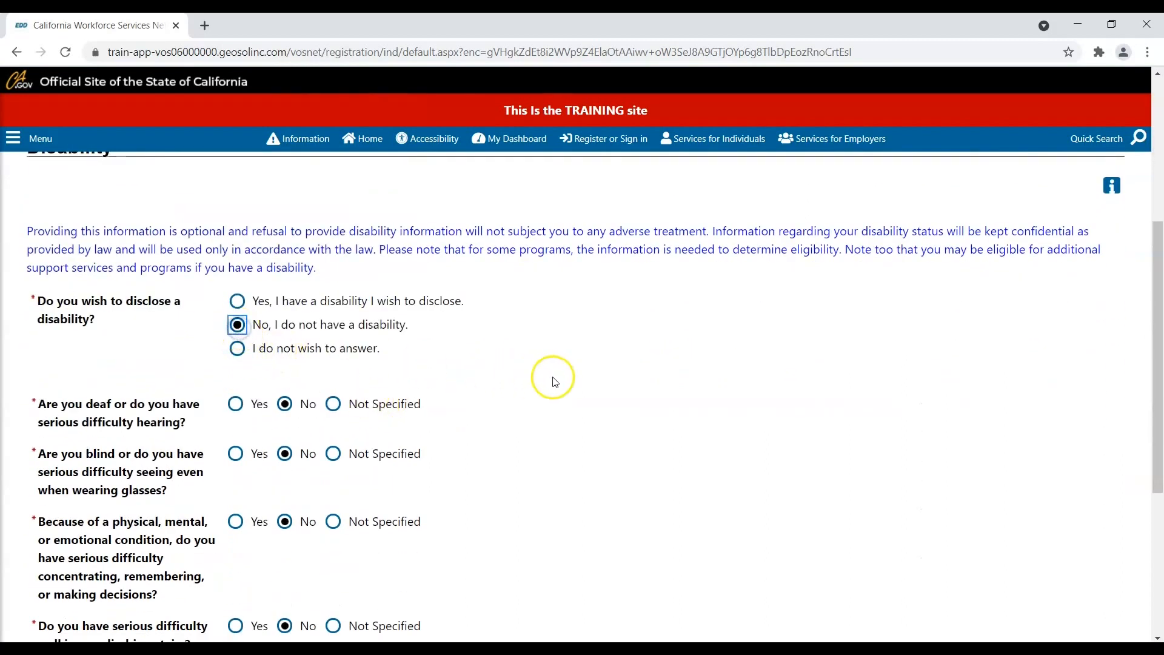
pyautogui.scroll(-3, 574, 360)
pyautogui.scroll(-3, 574, 363)
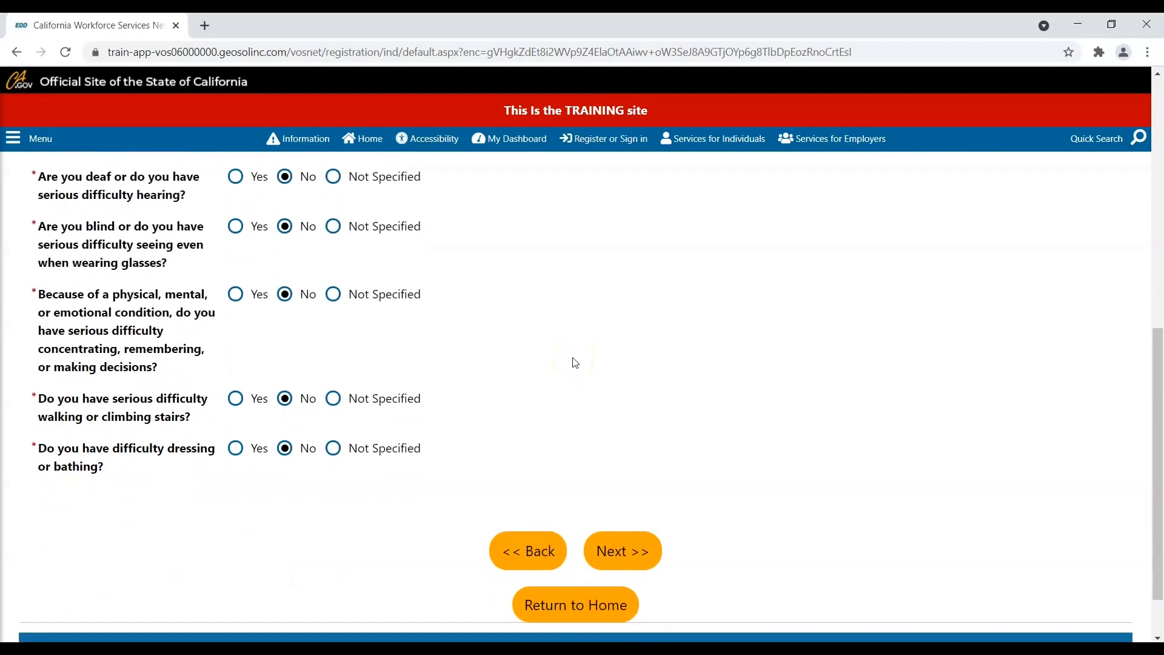
pyautogui.click(631, 477)
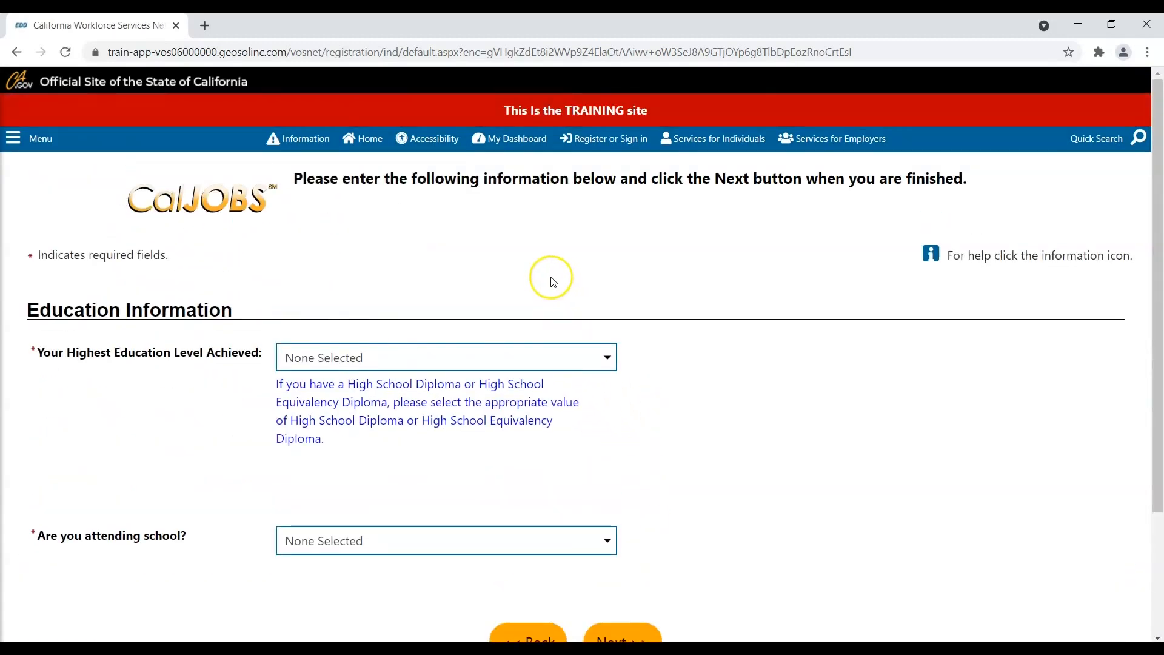
# - Choose High School Diploma and 'No, Not Attending Any School', then submit the education page
pyautogui.scroll(-1, 546, 276)
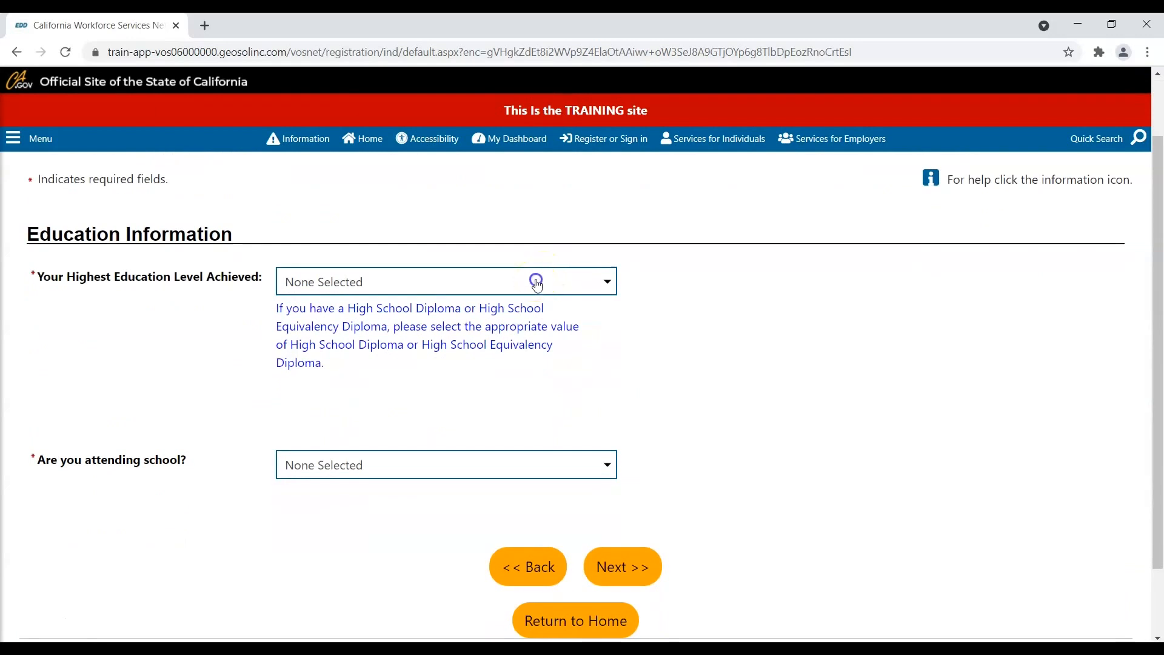
pyautogui.click(537, 283)
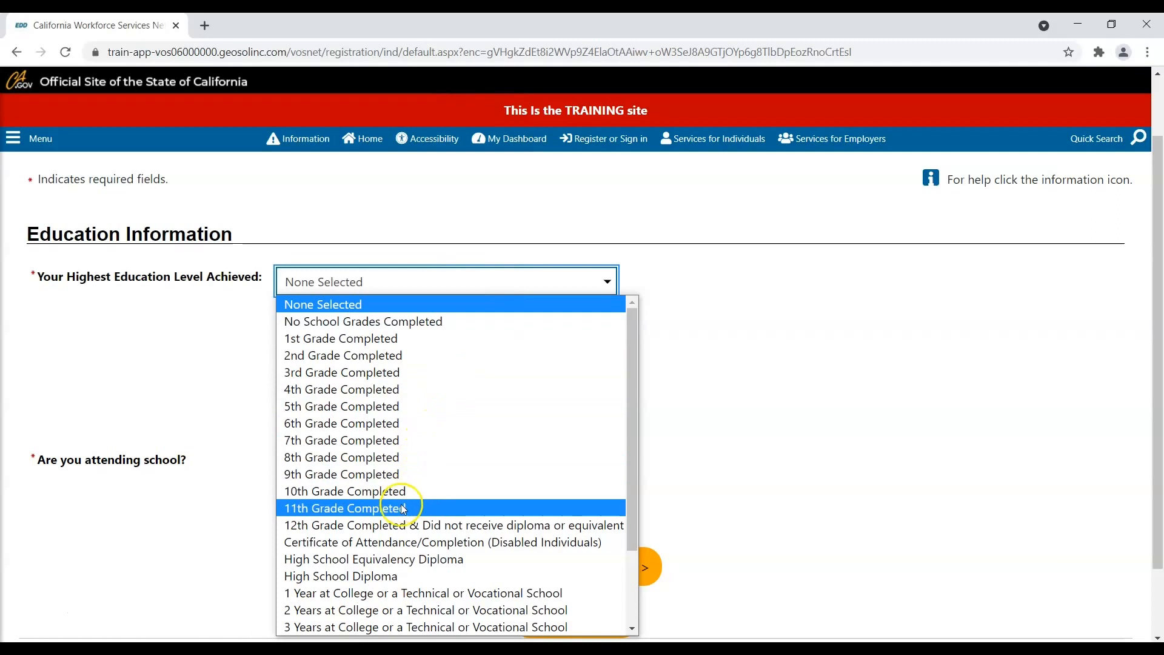
pyautogui.click(383, 575)
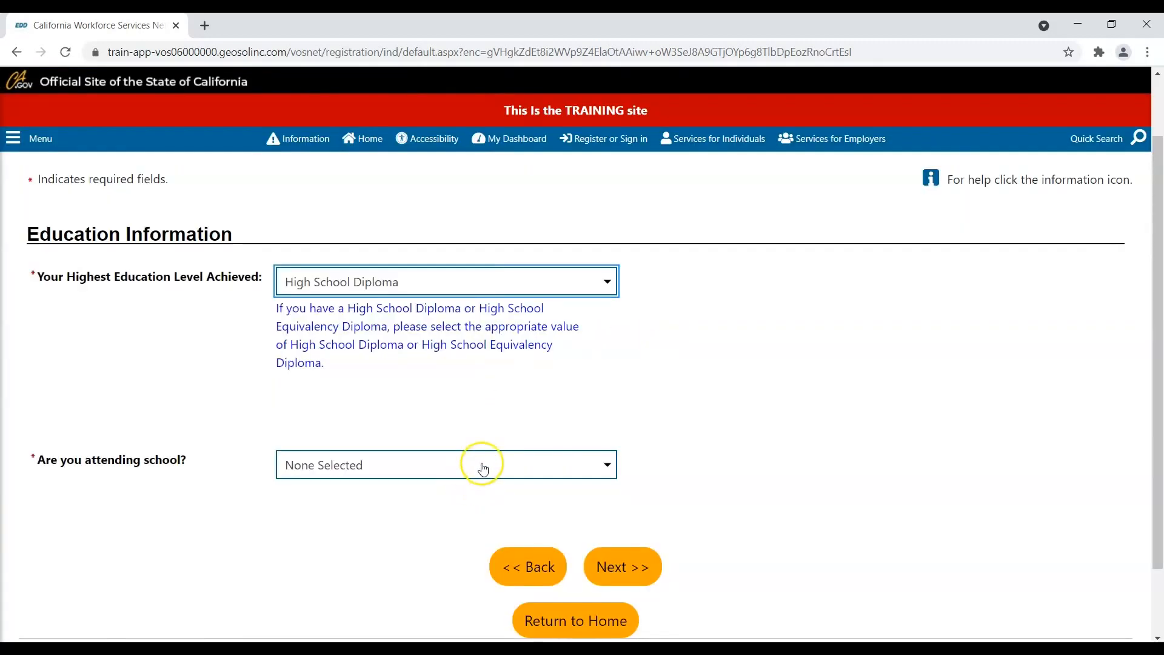
pyautogui.click(482, 465)
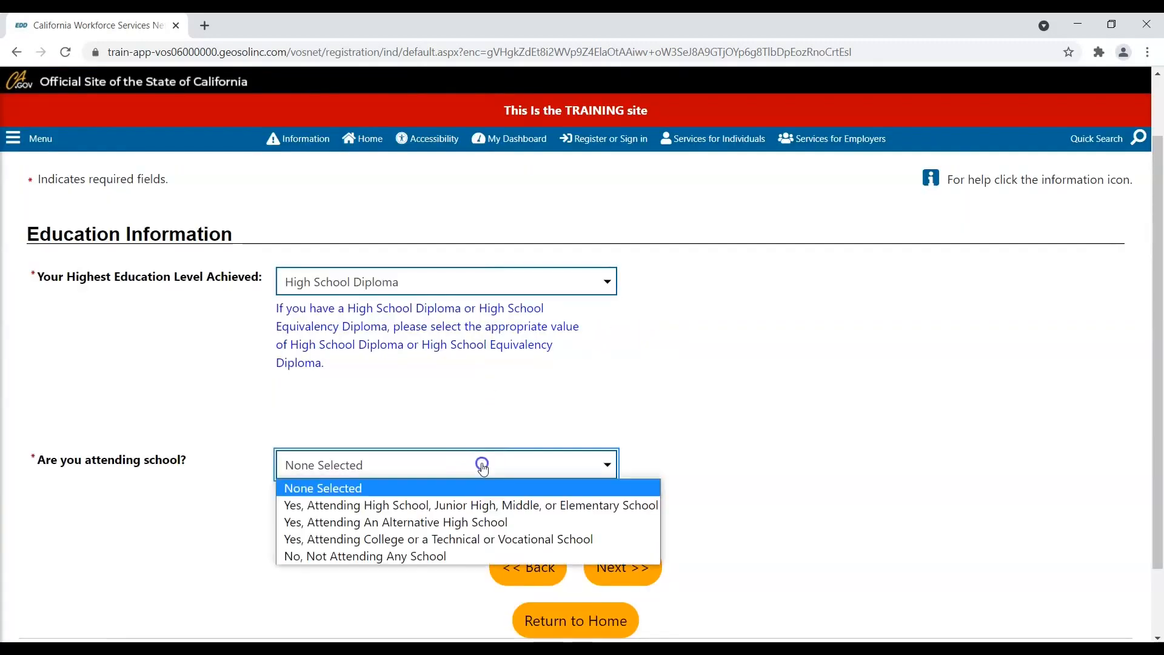
pyautogui.click(435, 556)
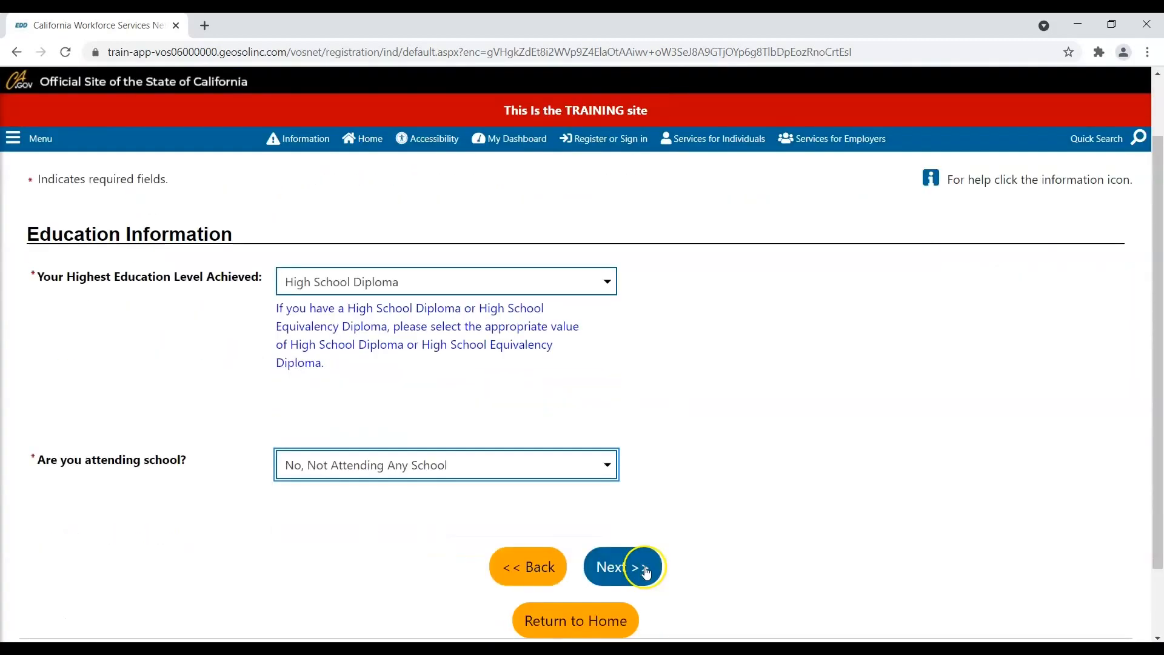
pyautogui.click(646, 571)
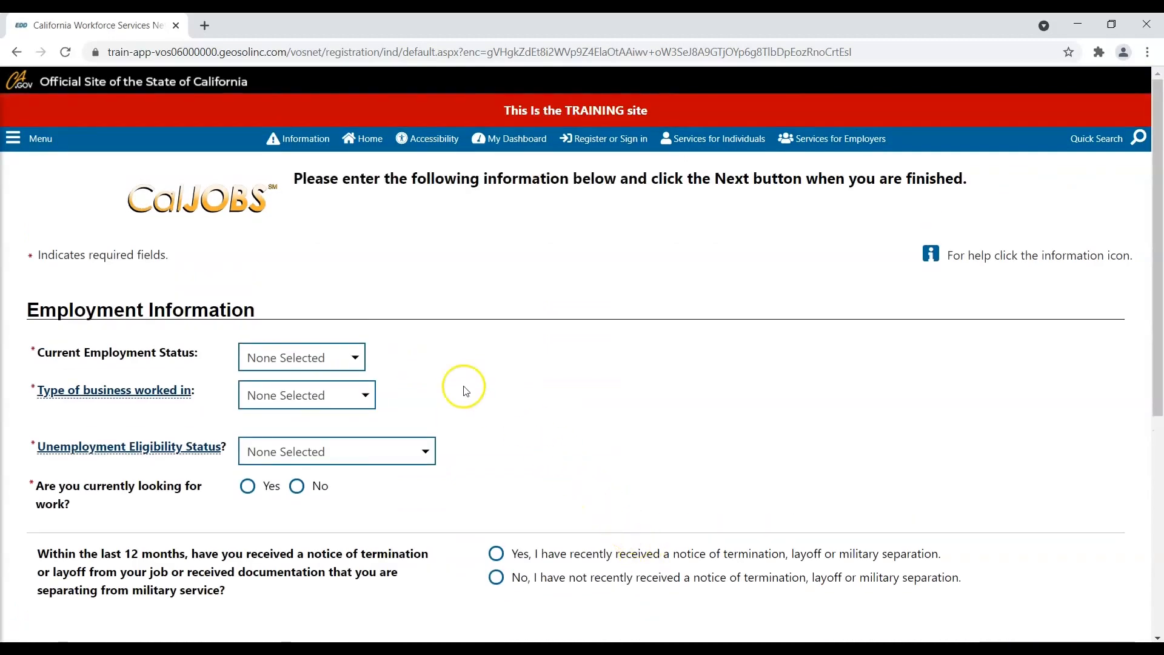
# - Set employment status Not Working, business type Non-Profit, and Neither Claimant nor Exhaustee
pyautogui.click(337, 358)
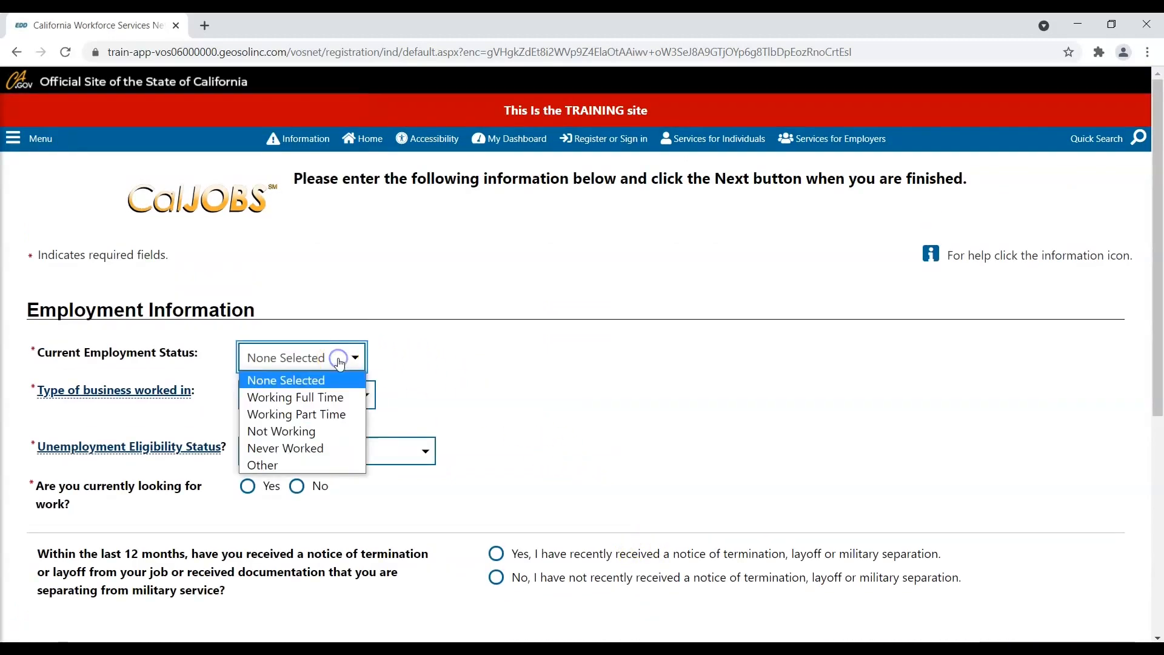
pyautogui.click(316, 435)
pyautogui.click(310, 395)
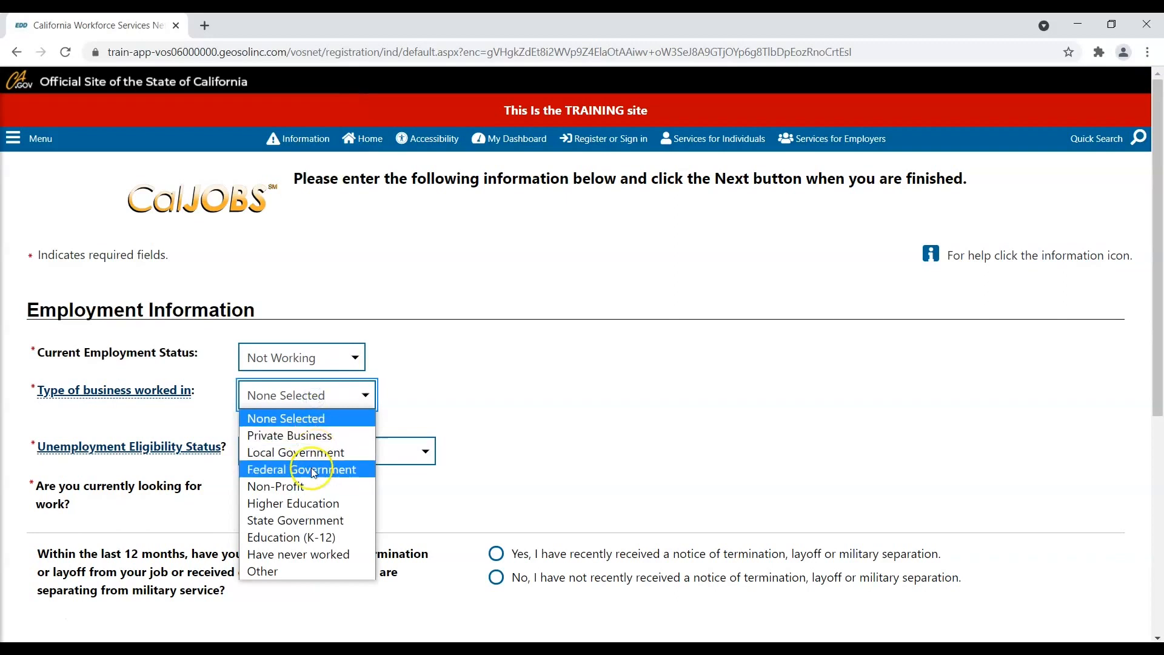
pyautogui.click(309, 487)
pyautogui.click(312, 451)
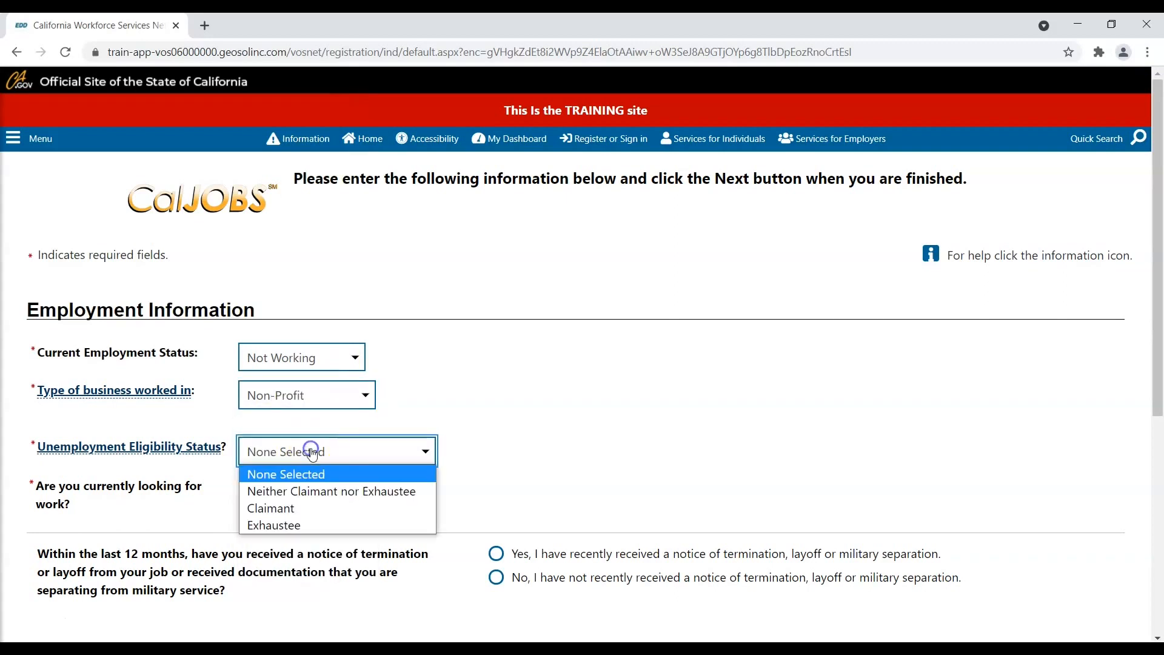
pyautogui.click(315, 491)
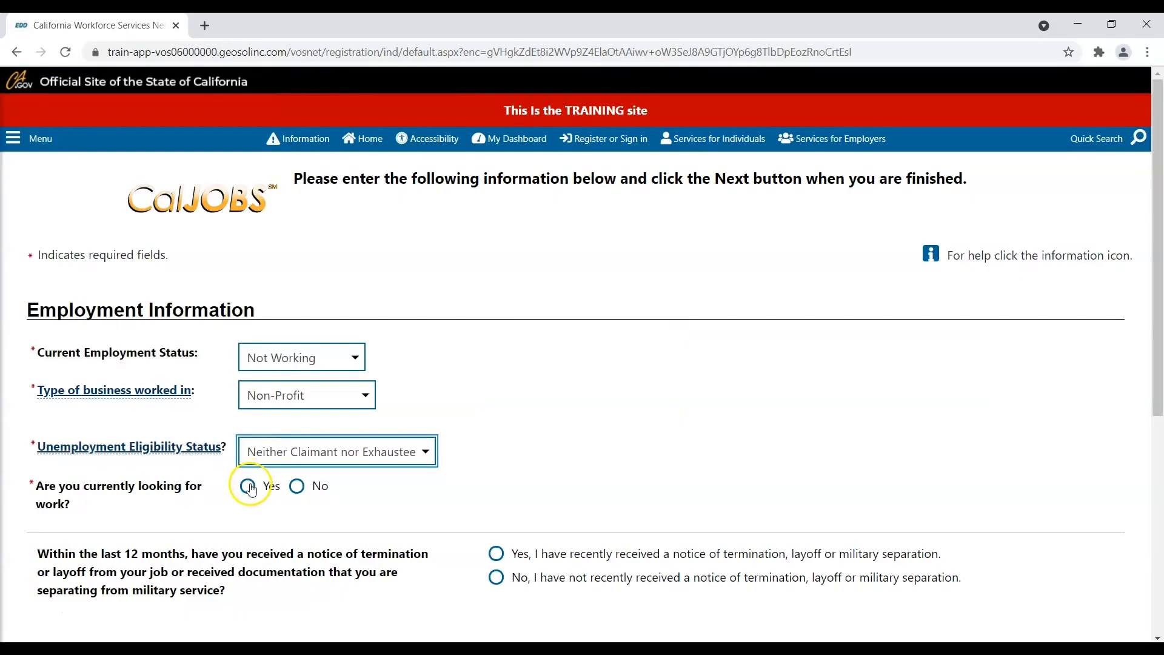
# - Answer Yes to looking for work, No to layoff notice and farmworker, then submit
pyautogui.click(247, 486)
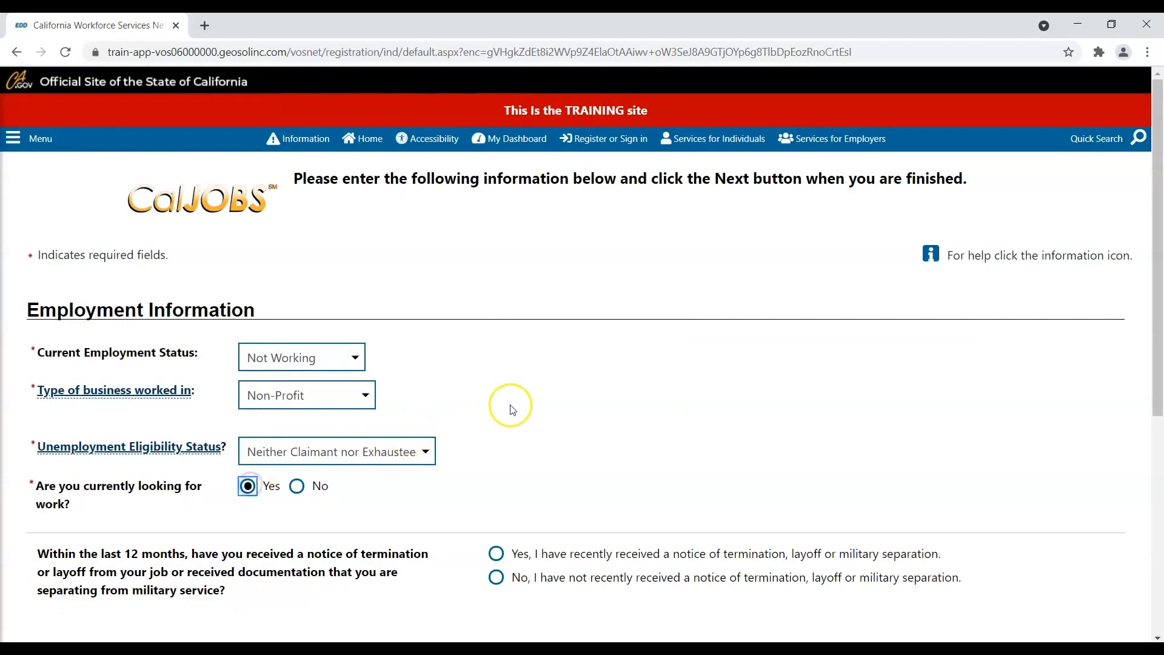
pyautogui.scroll(-3, 512, 410)
pyautogui.click(494, 427)
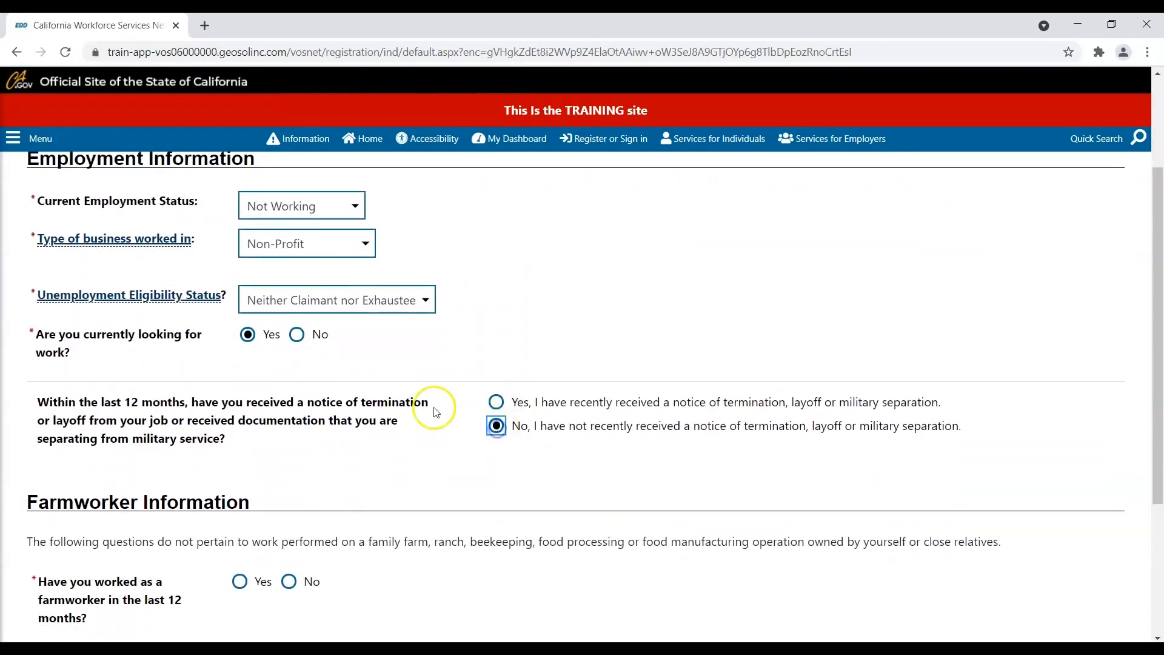
pyautogui.scroll(-4, 436, 412)
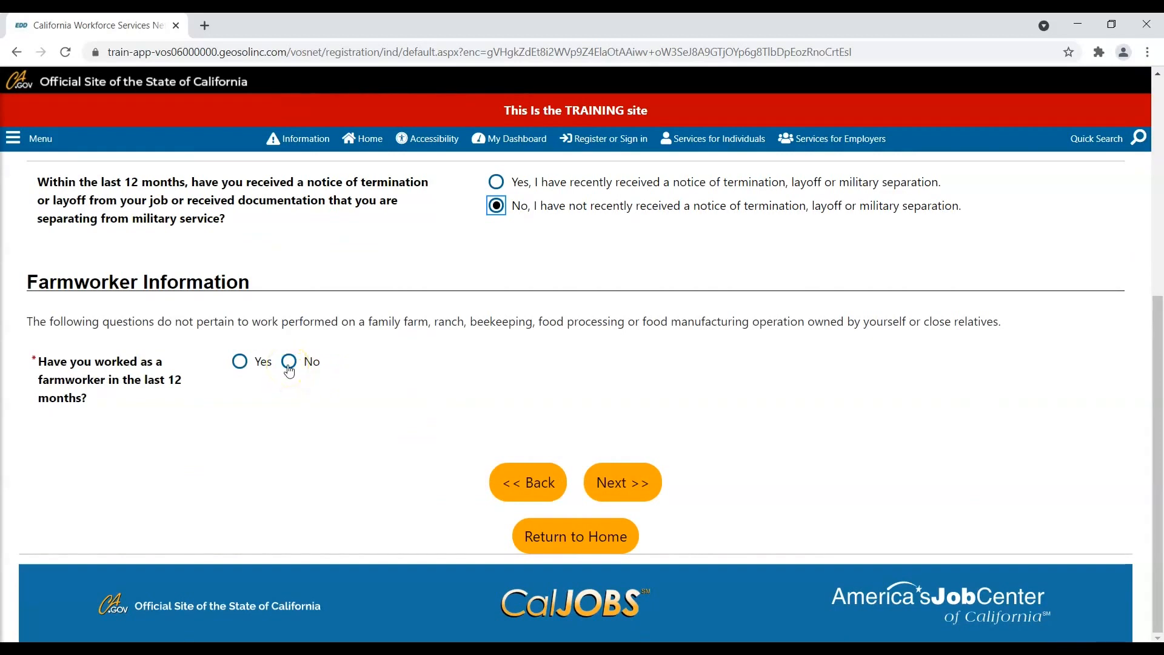
pyautogui.click(289, 366)
pyautogui.click(618, 482)
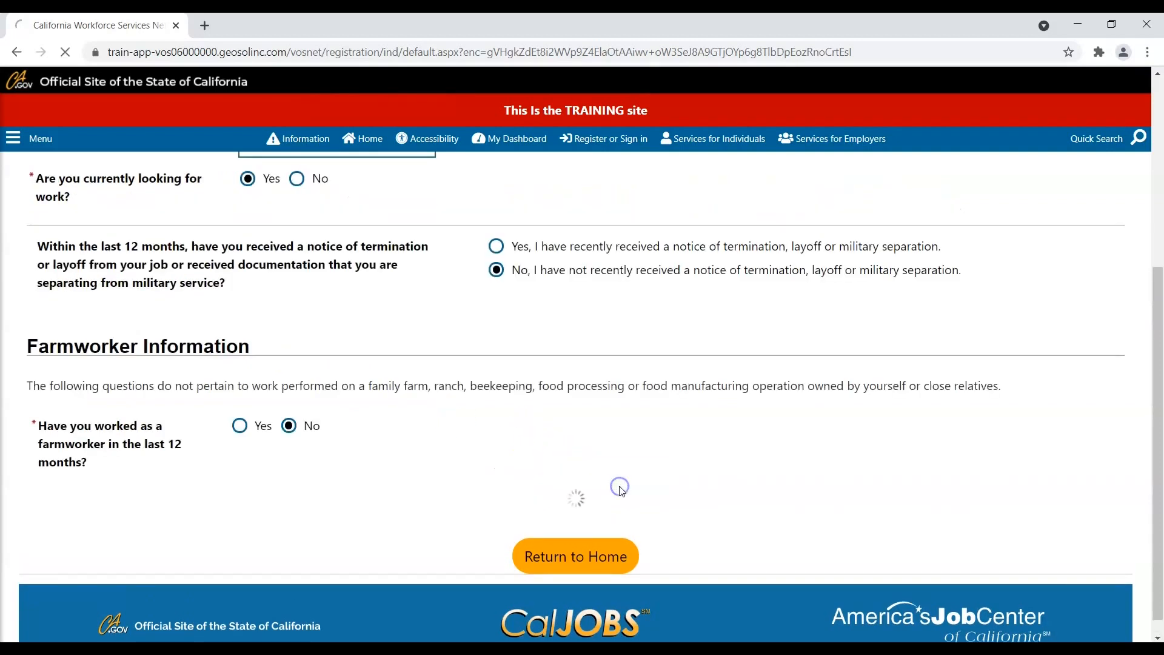
# - Pick desired job title Nursing Assistant and occupation Nursing Assistants (31101400), then continue
pyautogui.click(592, 410)
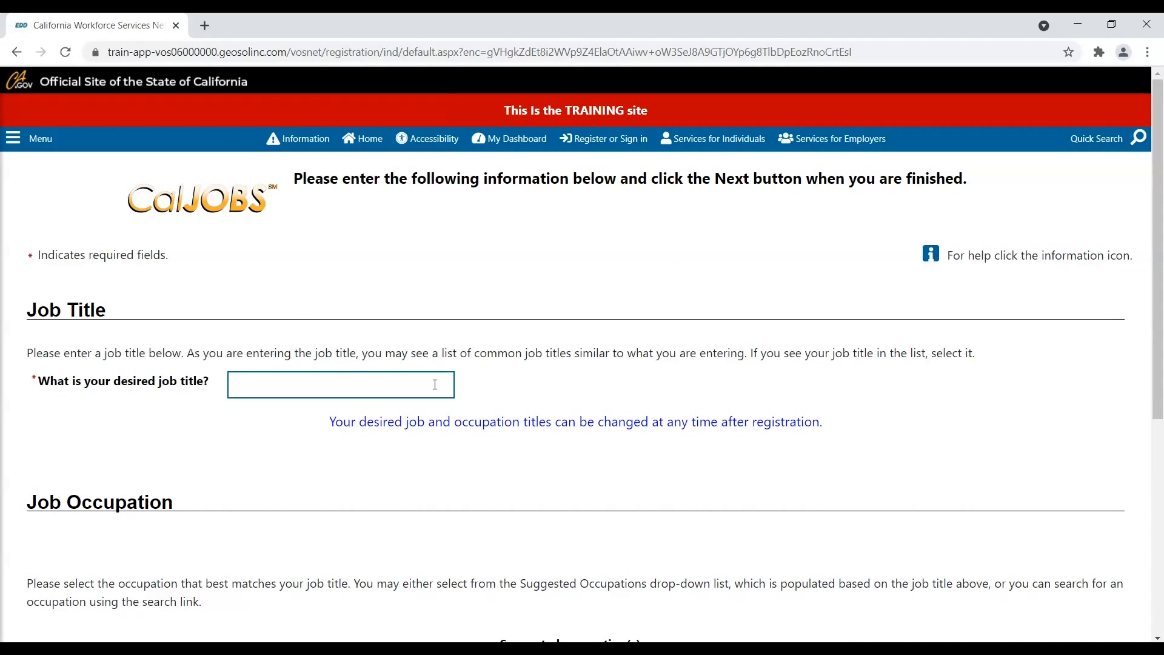
pyautogui.click(433, 386)
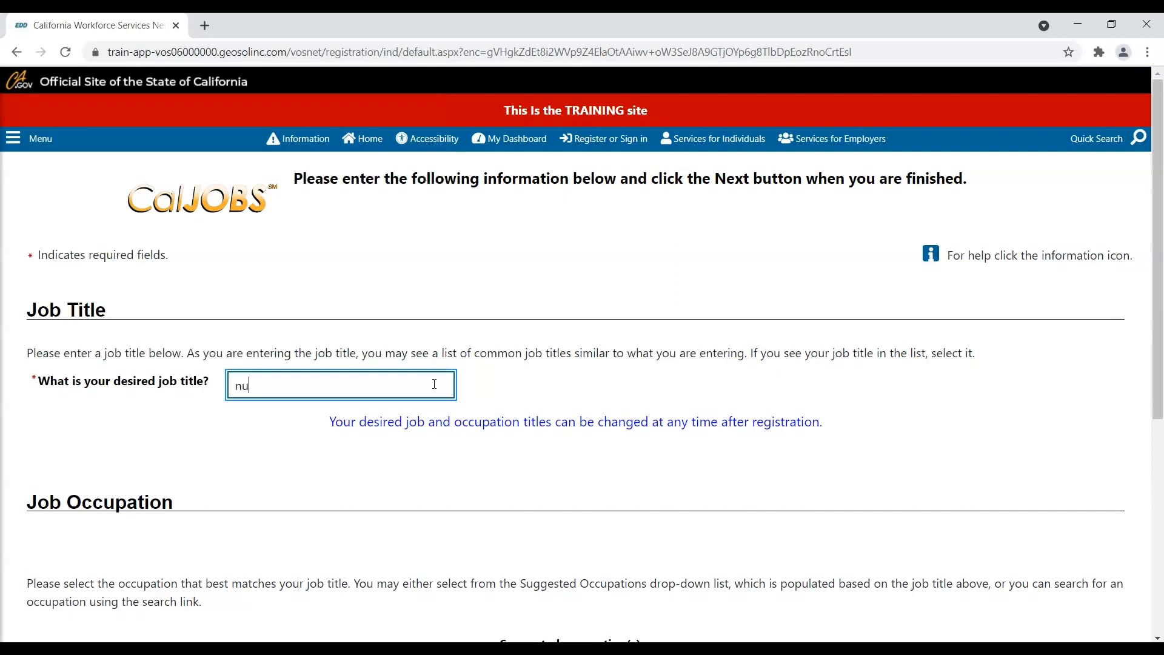
pyautogui.write('rsin')
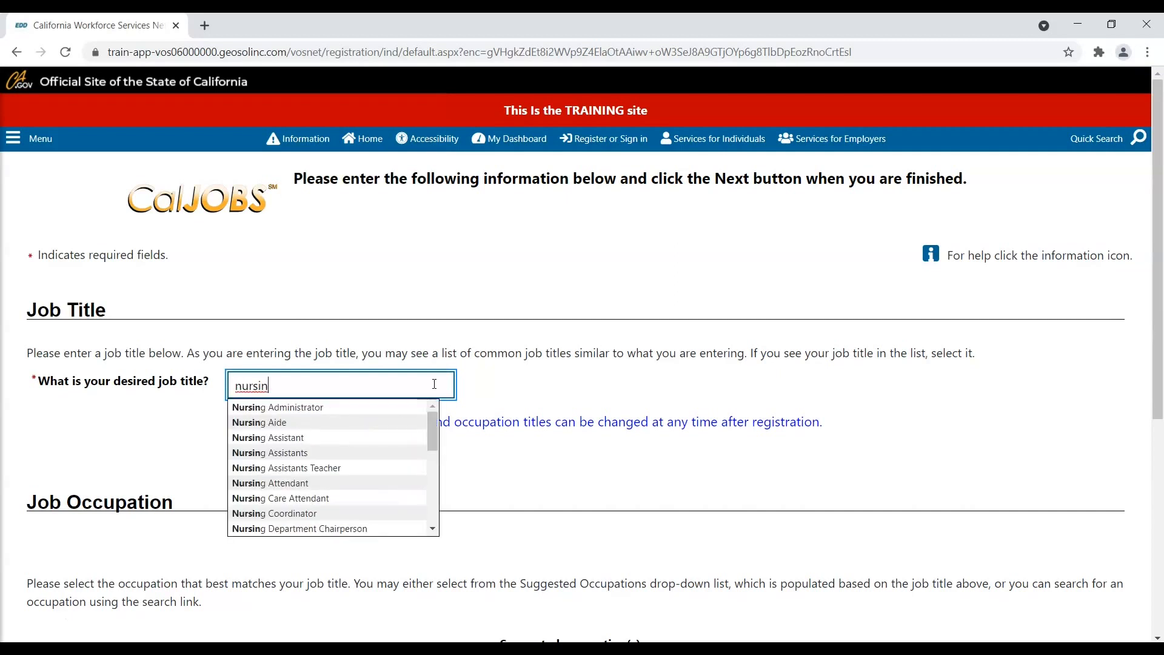
pyautogui.click(375, 436)
pyautogui.scroll(-3, 472, 429)
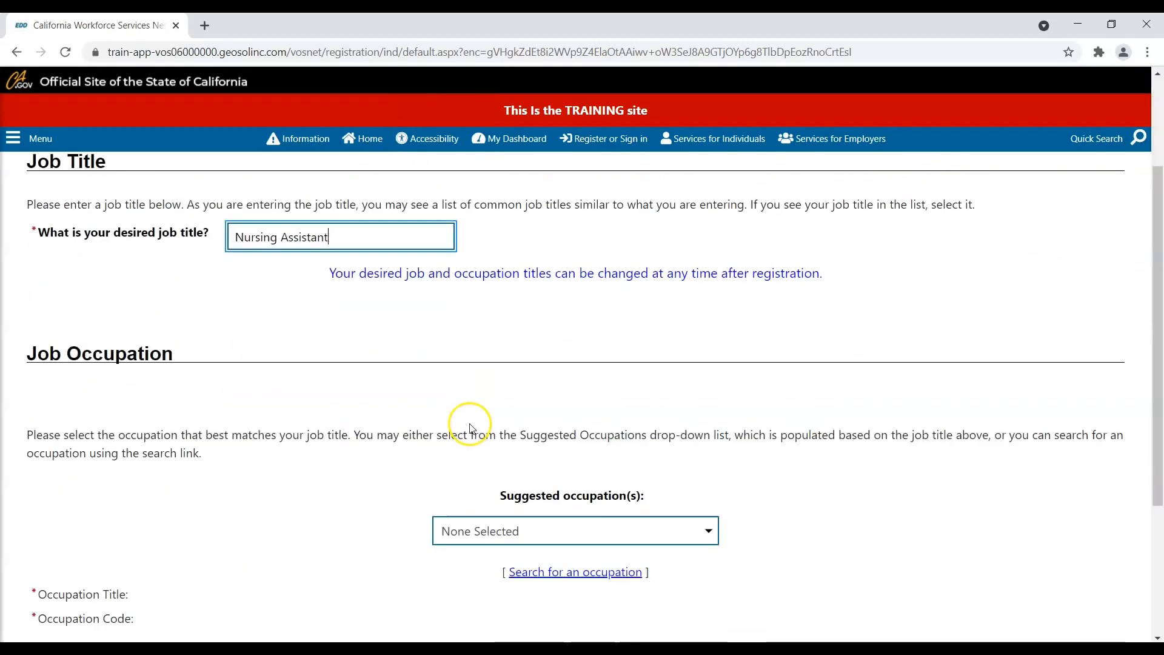
pyautogui.scroll(-1, 472, 429)
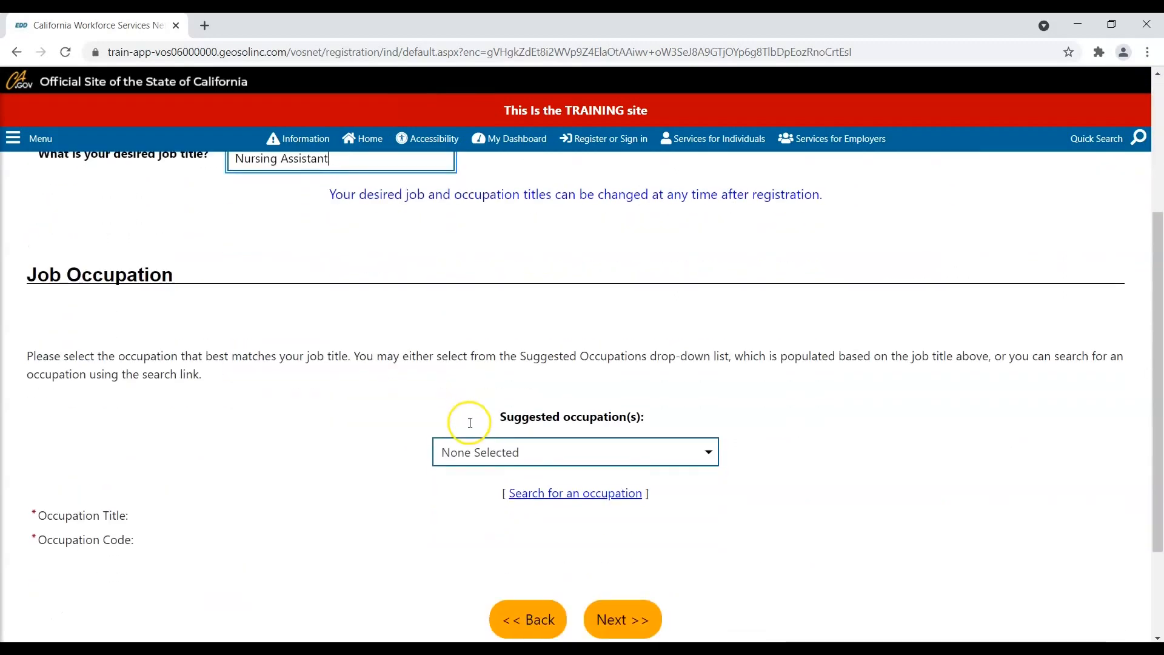
pyautogui.click(466, 452)
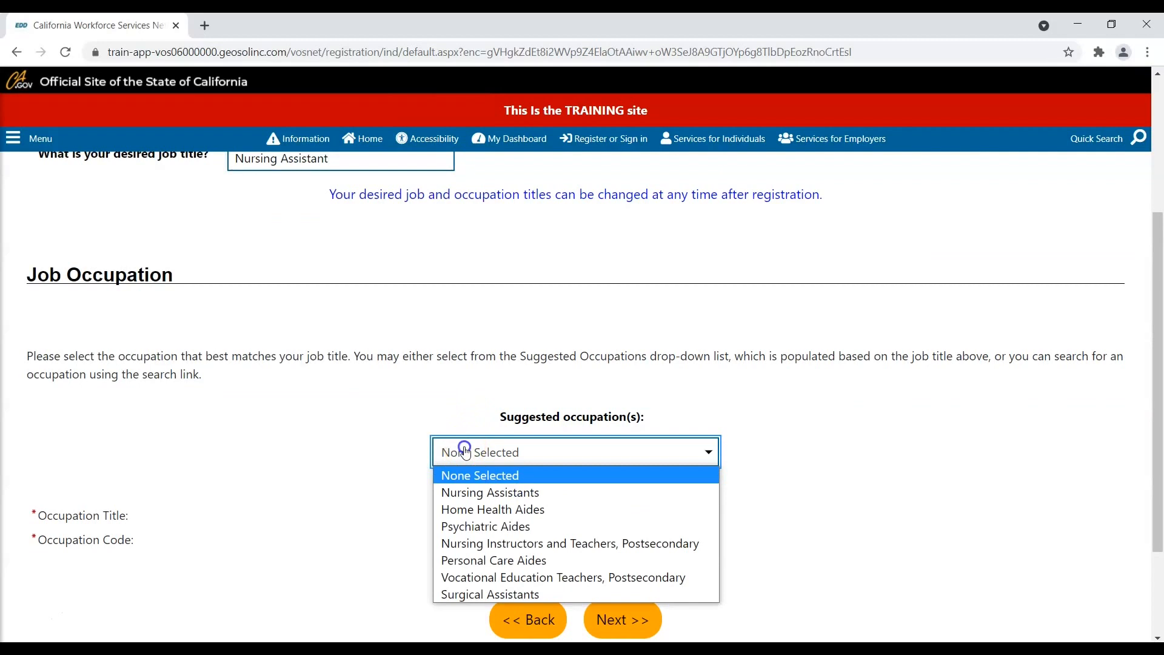
pyautogui.click(506, 494)
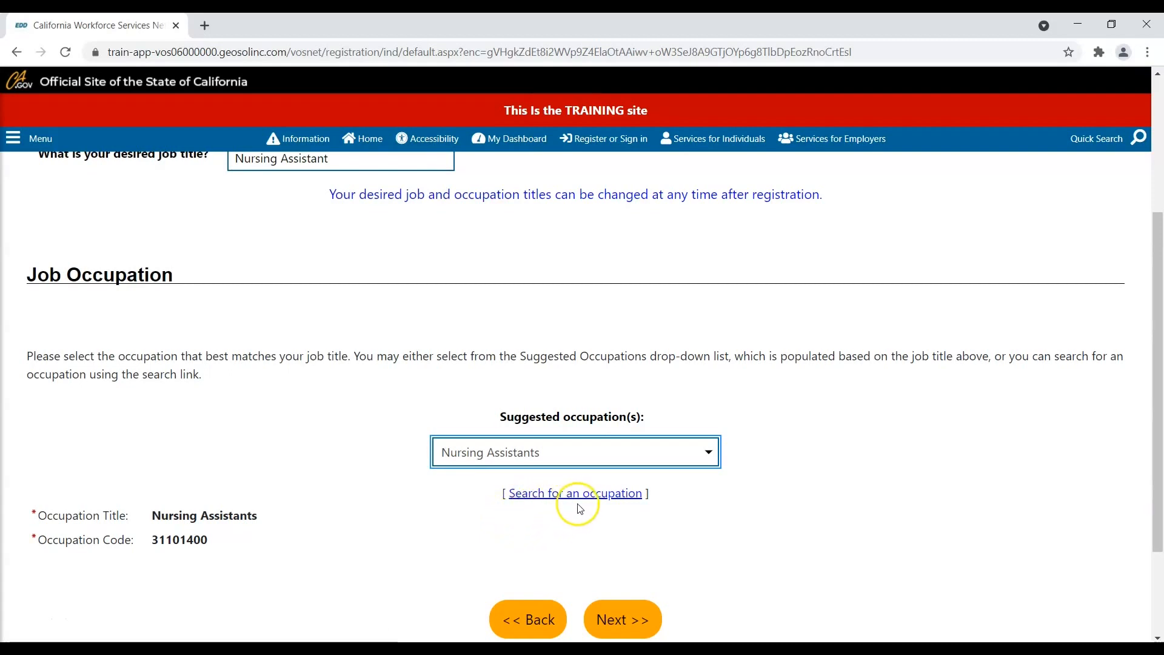
pyautogui.click(627, 618)
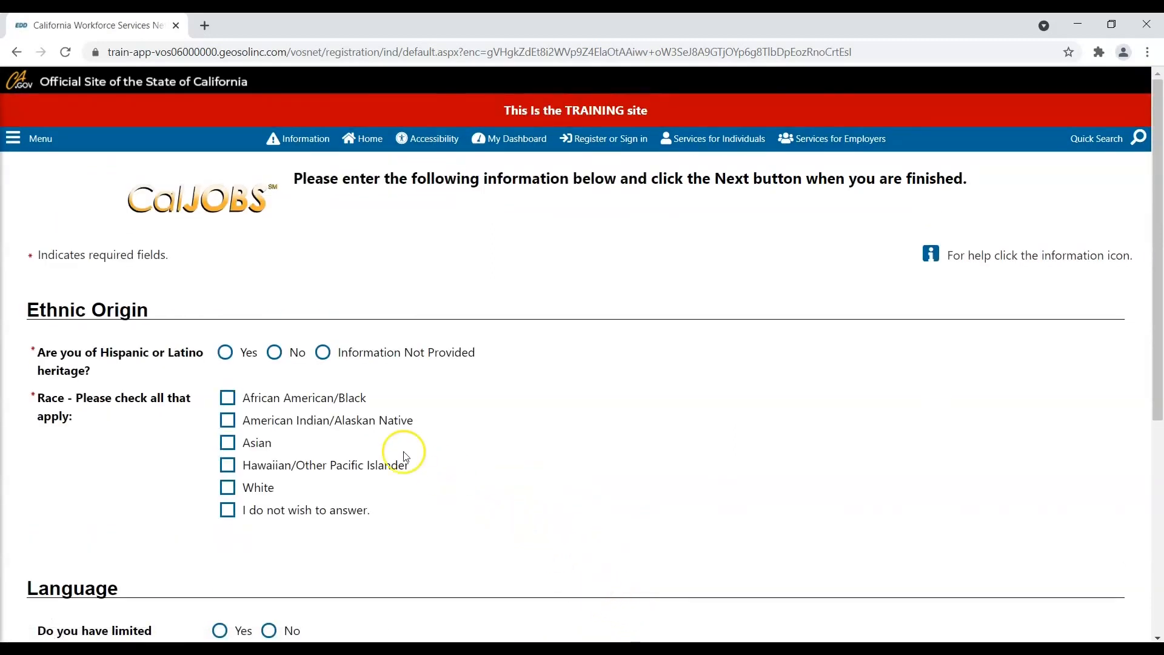
# - Record not Hispanic/Latino, race White, and no limited English, then advance to Military Service
pyautogui.click(277, 363)
pyautogui.click(227, 487)
pyautogui.scroll(-2, 288, 397)
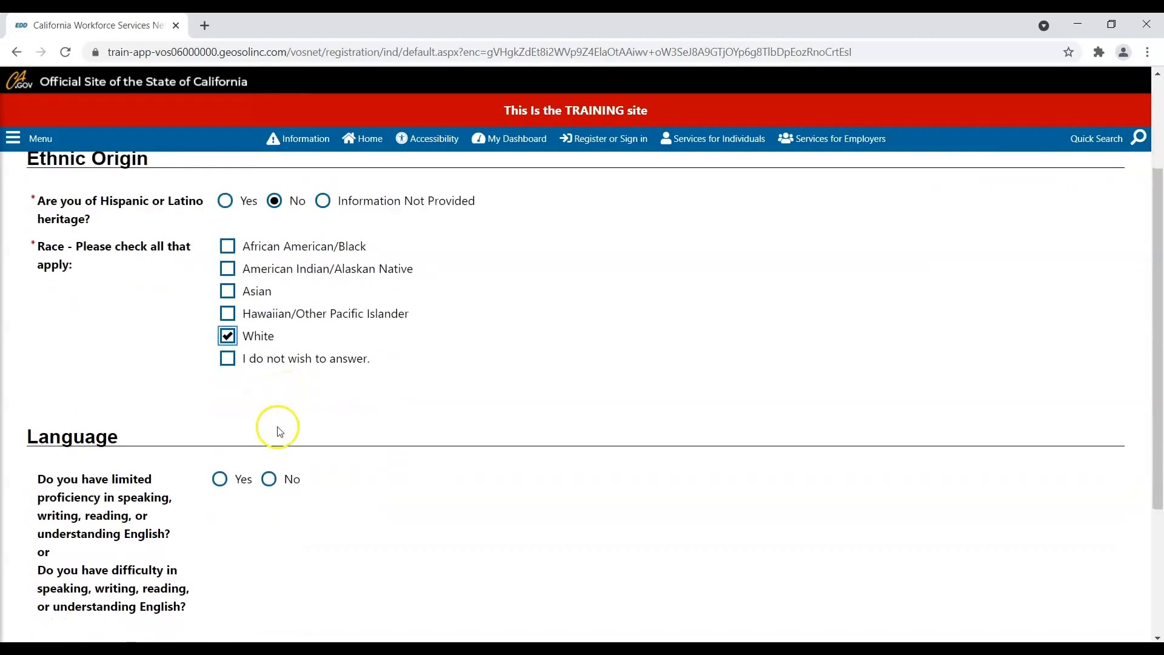
pyautogui.click(271, 481)
pyautogui.scroll(-2, 654, 434)
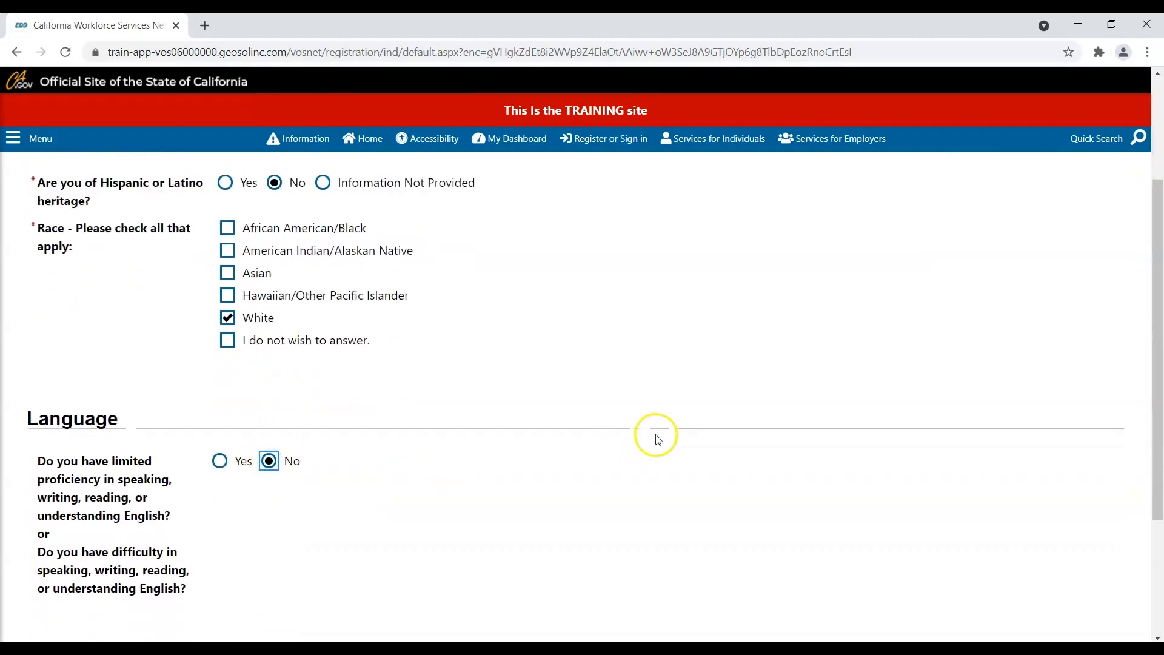
pyautogui.click(629, 538)
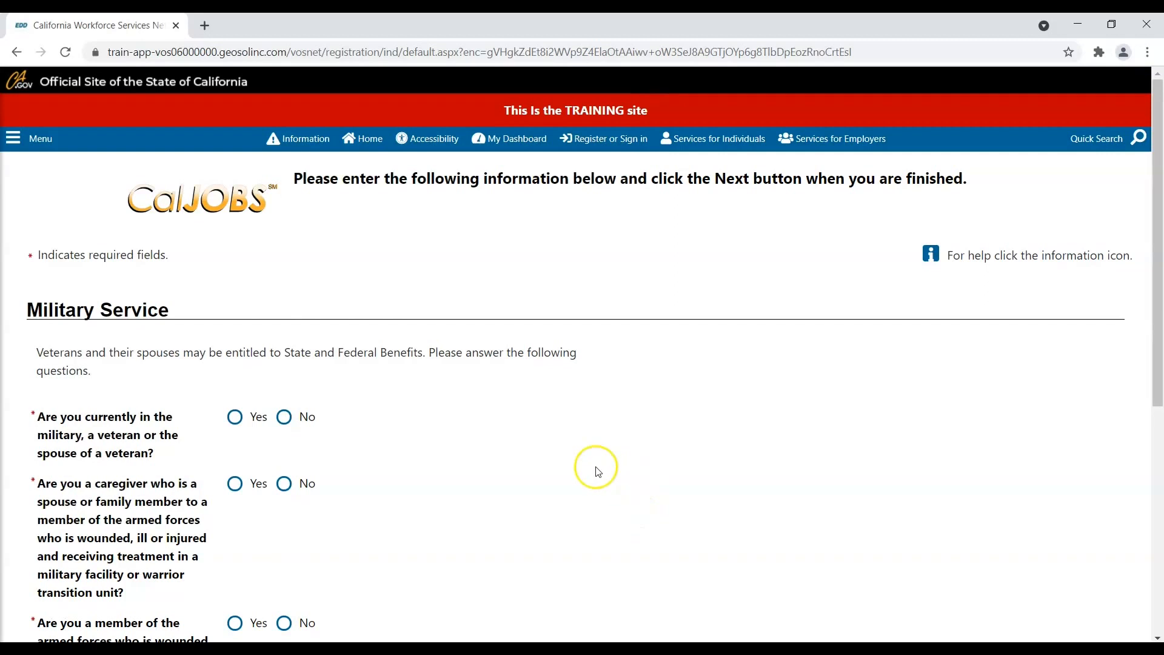
# - Answer No to the veteran, caregiver and wounded service member questions, then go to Public Assistance
pyautogui.click(284, 418)
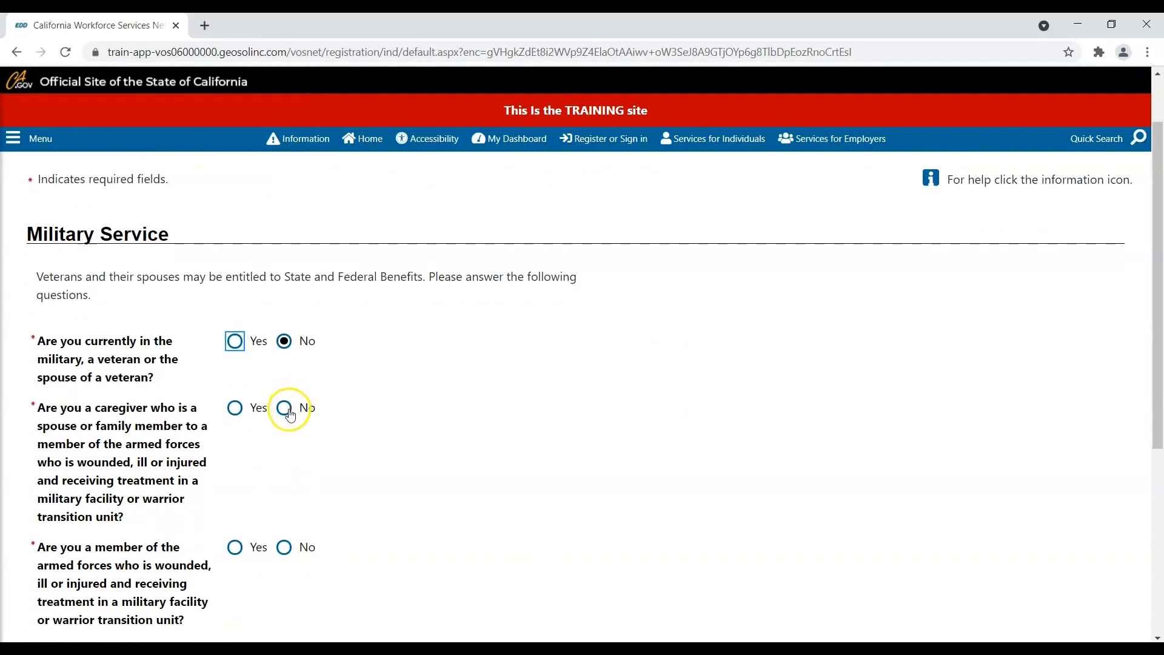
pyautogui.click(290, 416)
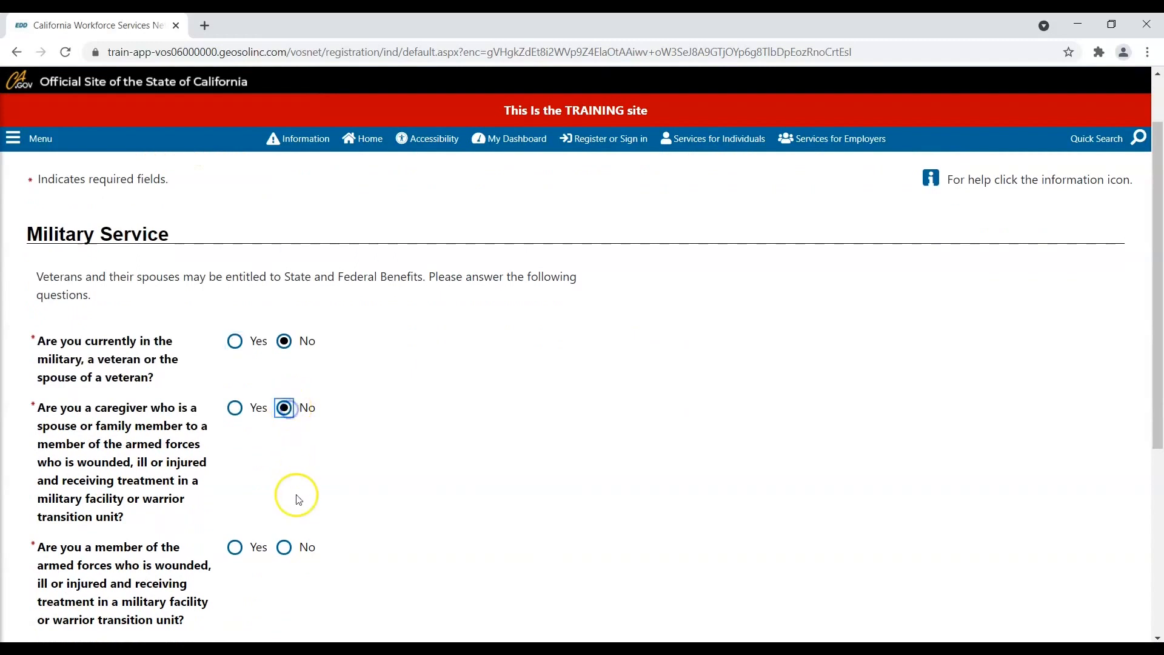
pyautogui.click(285, 548)
pyautogui.scroll(-2, 288, 553)
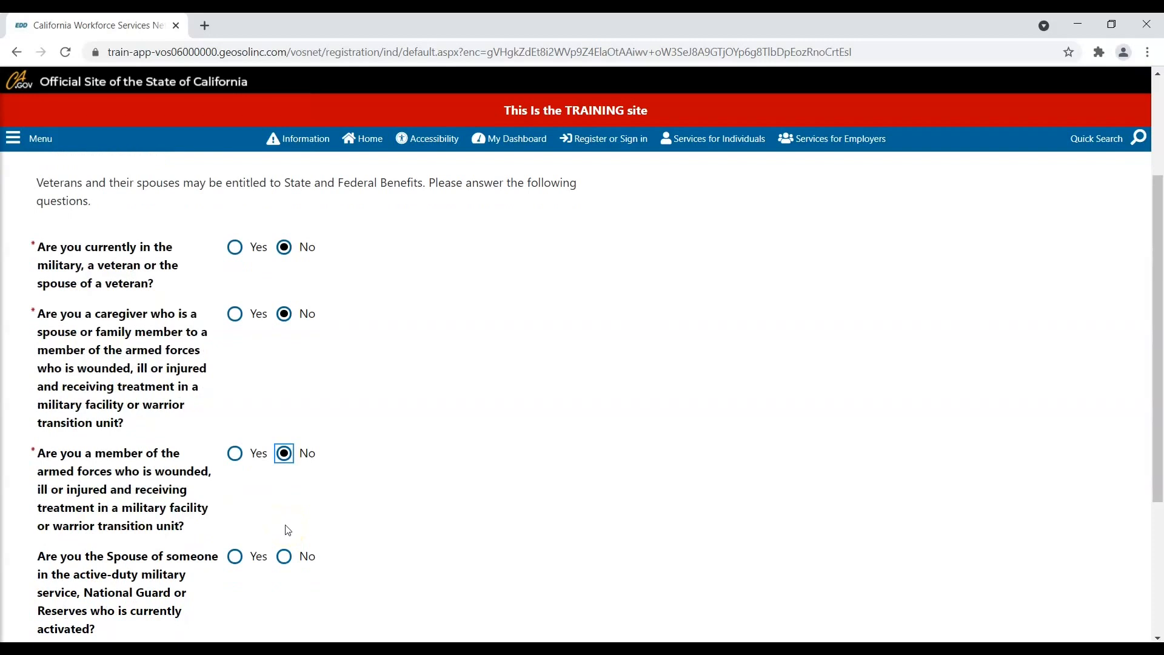
pyautogui.scroll(-1, 288, 530)
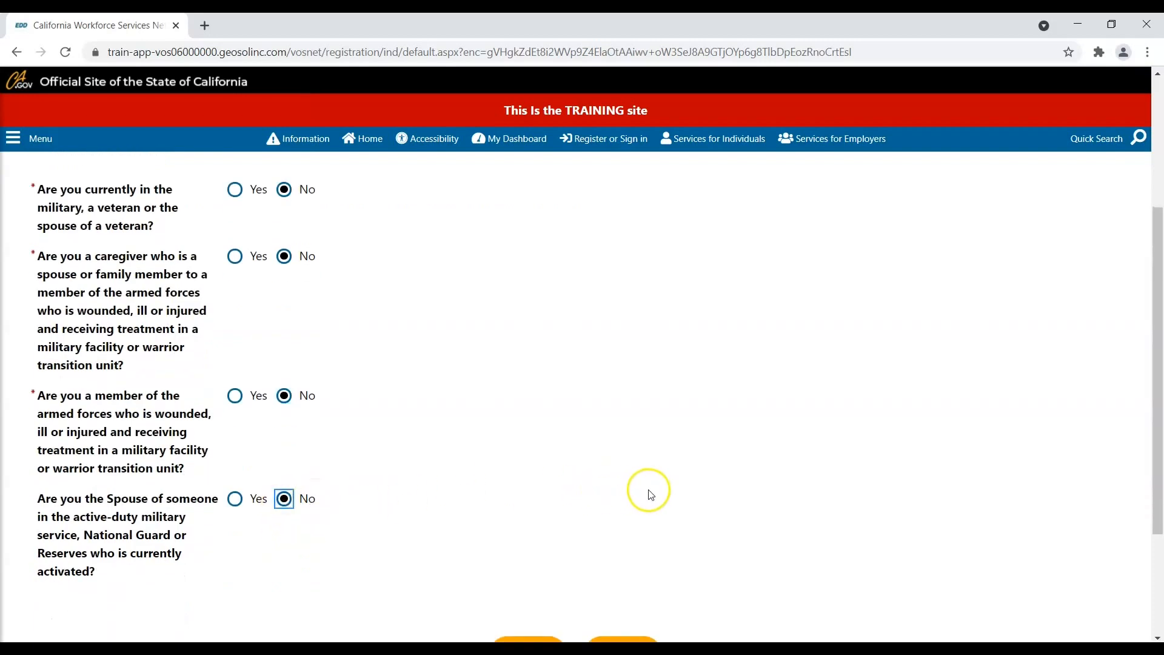
pyautogui.scroll(-1, 696, 505)
pyautogui.scroll(-1, 696, 505)
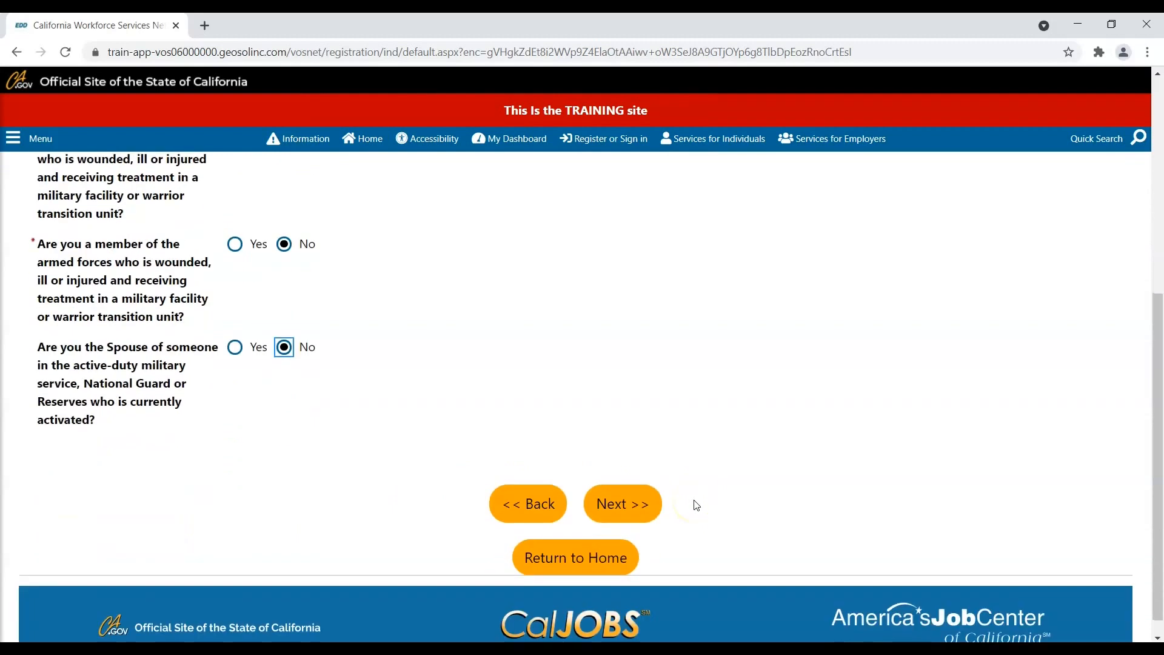
pyautogui.click(621, 503)
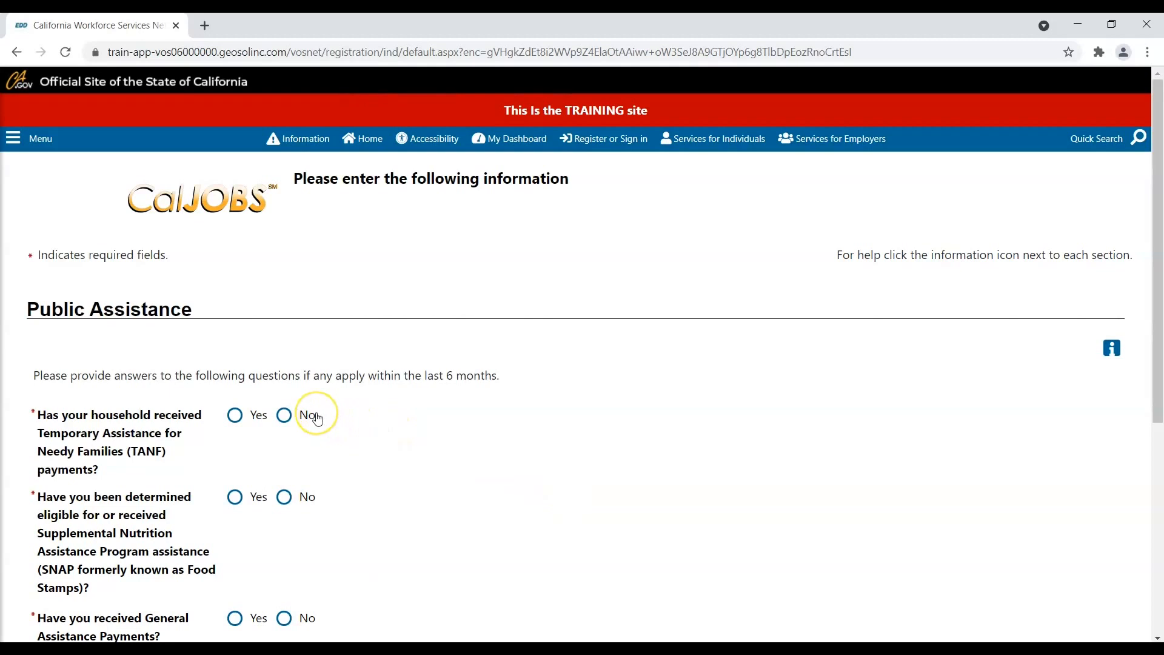
# - Answer No to TANF, SNAP, General Assistance, Refugee Cash Assistance and foster care questions
pyautogui.click(286, 420)
pyautogui.click(287, 497)
pyautogui.scroll(-2, 289, 498)
pyautogui.click(285, 467)
pyautogui.click(284, 516)
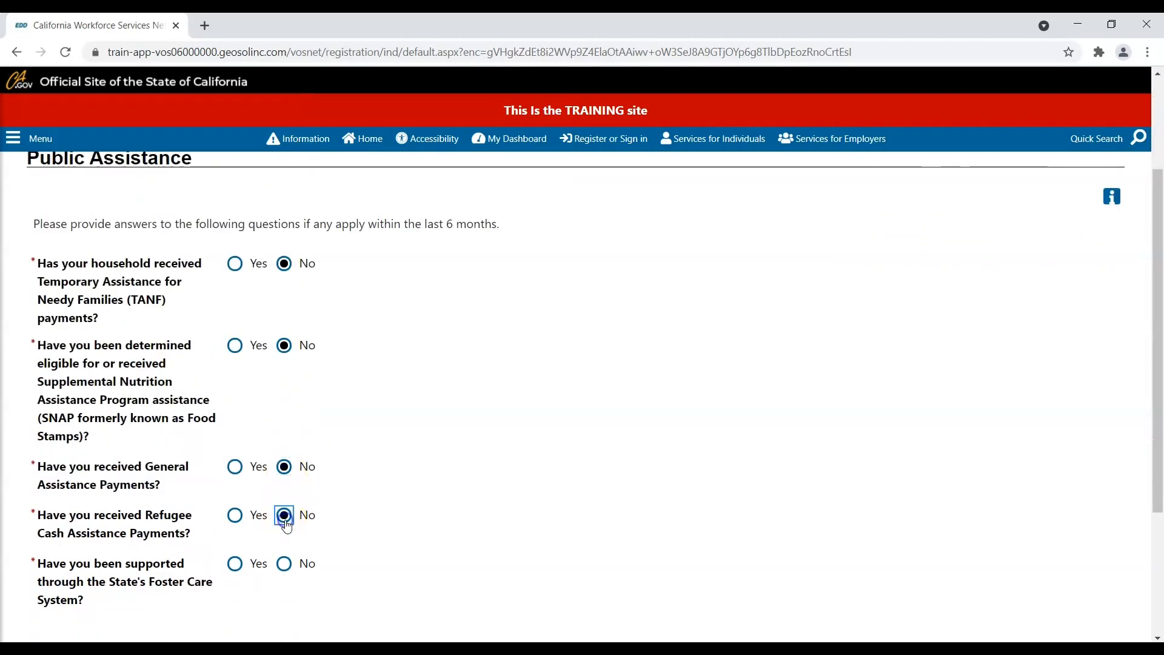
pyautogui.click(285, 564)
# - Decline to provide household information and finish the job seeker registration
pyautogui.scroll(-1, 515, 474)
pyautogui.scroll(-2, 515, 472)
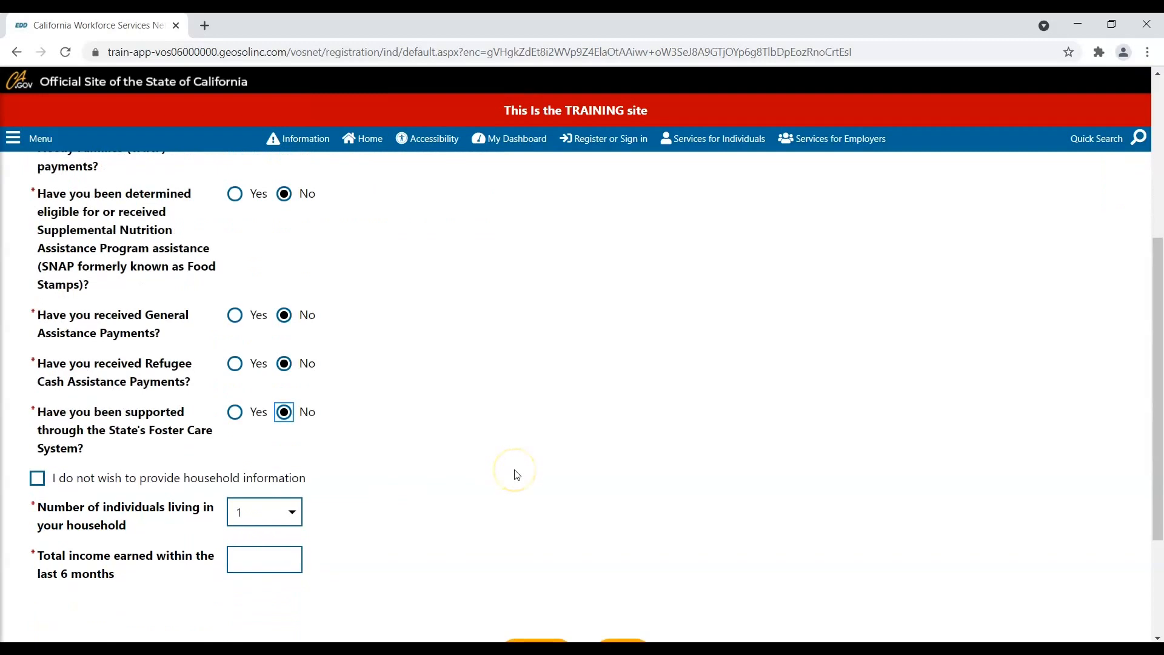
pyautogui.scroll(-2, 507, 468)
pyautogui.click(38, 328)
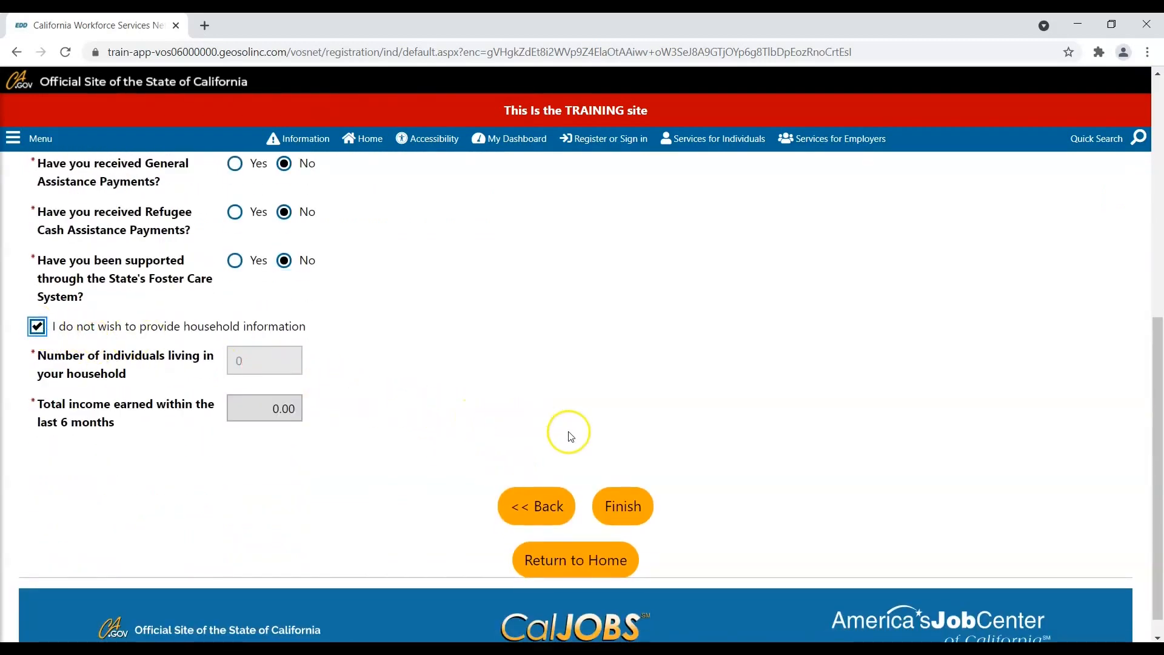
pyautogui.click(632, 515)
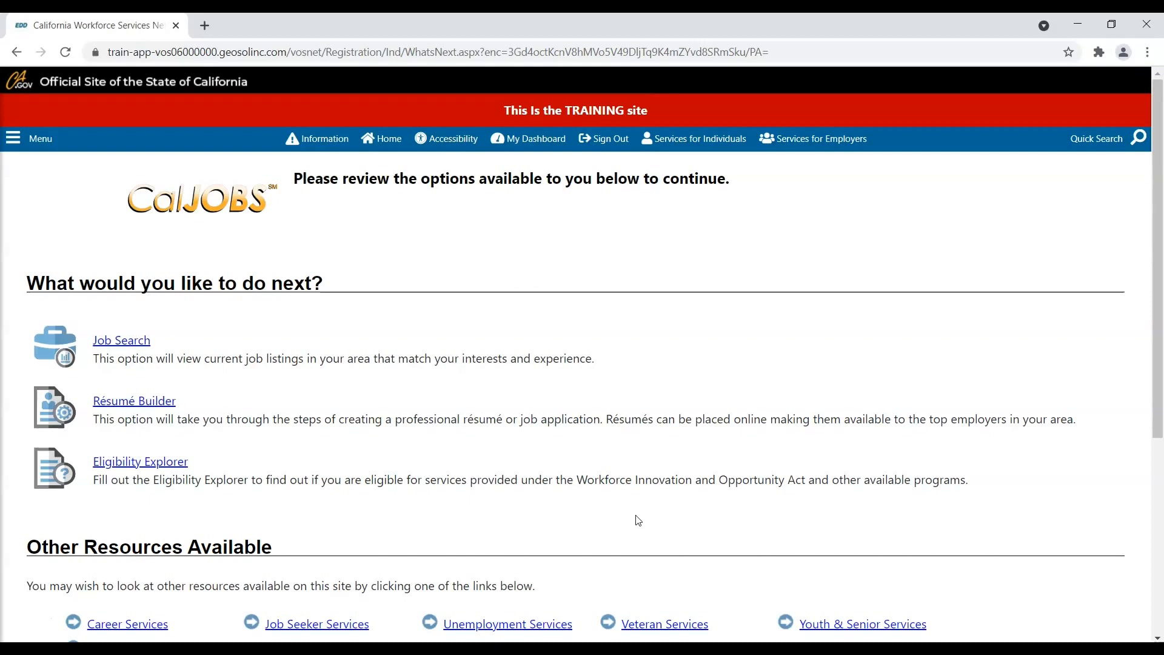
# - Sign out of the job seeker account and confirm the log-off
pyautogui.click(628, 514)
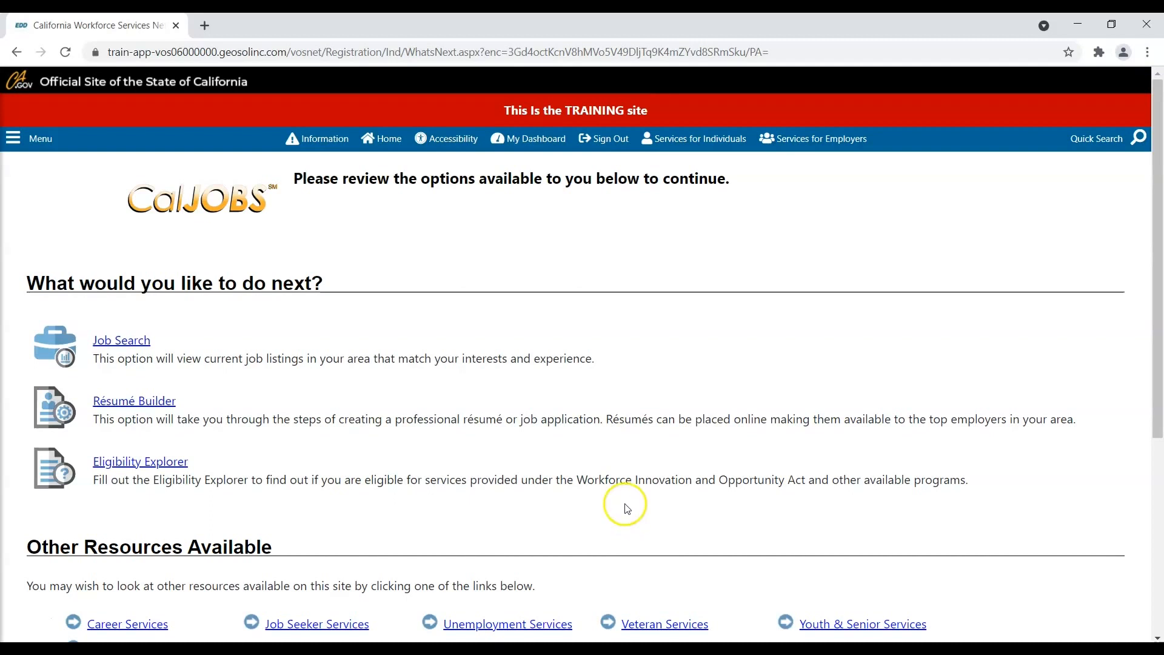
pyautogui.click(603, 147)
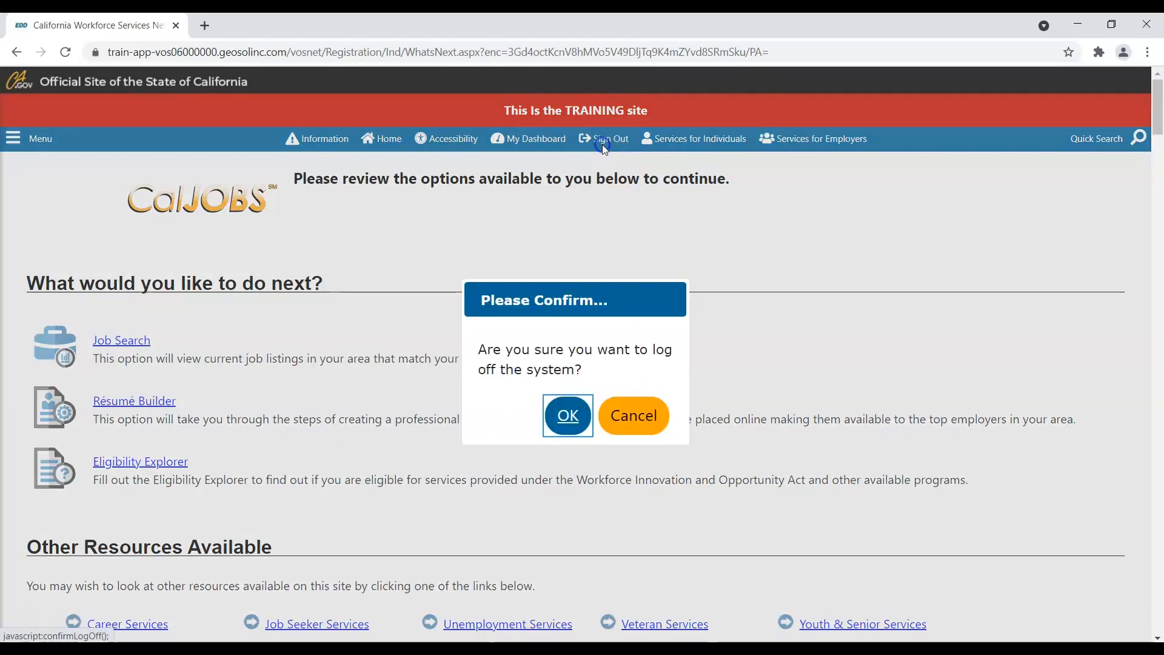
pyautogui.click(574, 416)
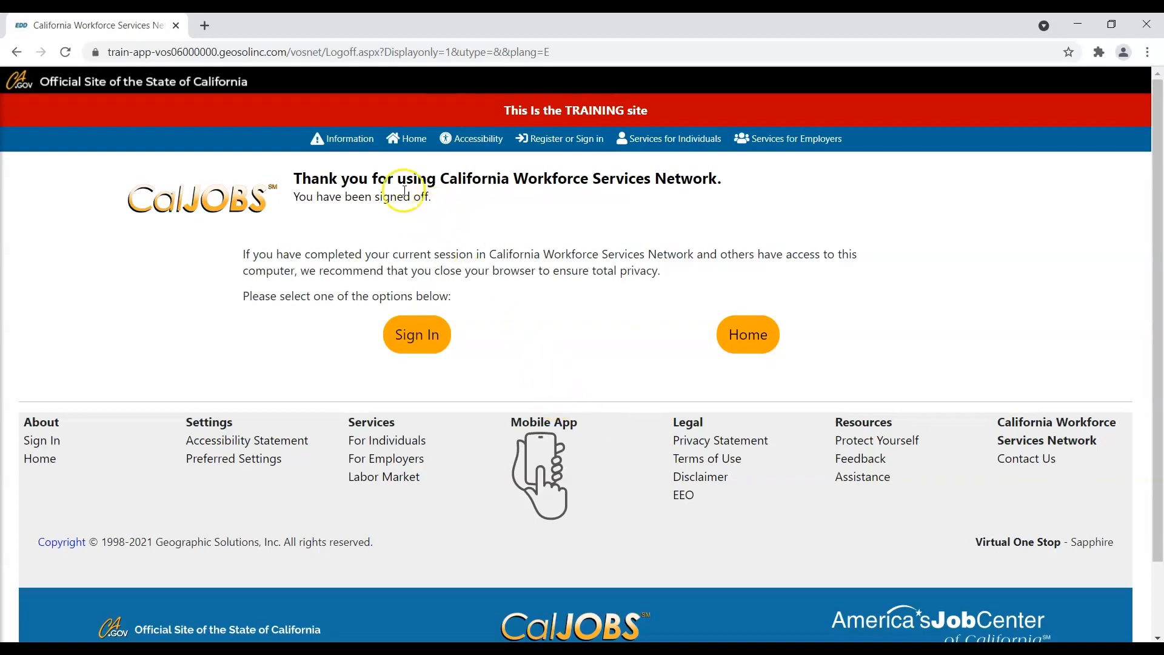
# - Load the CalJOBS site in a new browser tab and go to its login page
pyautogui.click(206, 26)
pyautogui.click(219, 54)
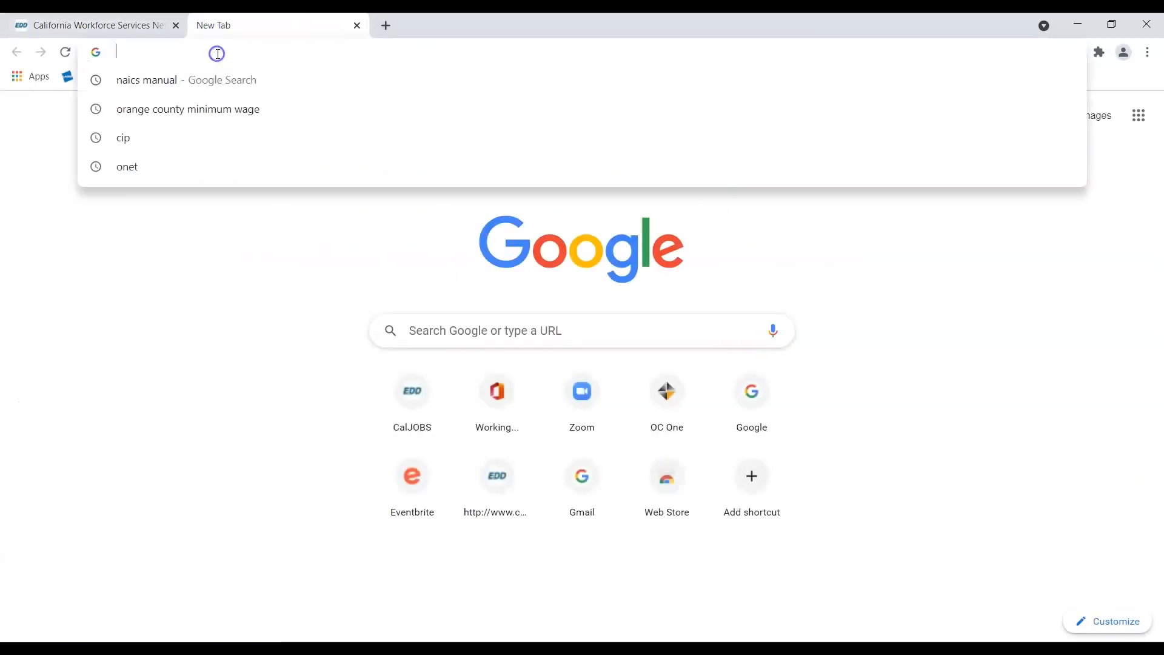
pyautogui.write('www.caljobs.ca.govw')
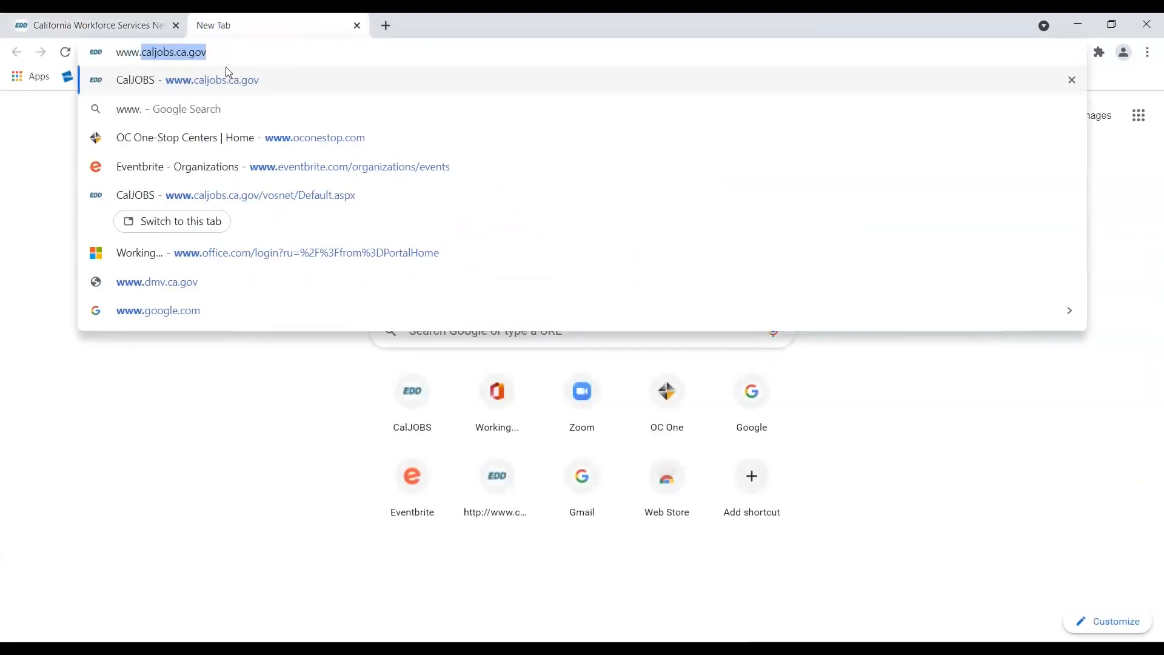
pyautogui.press('Return')
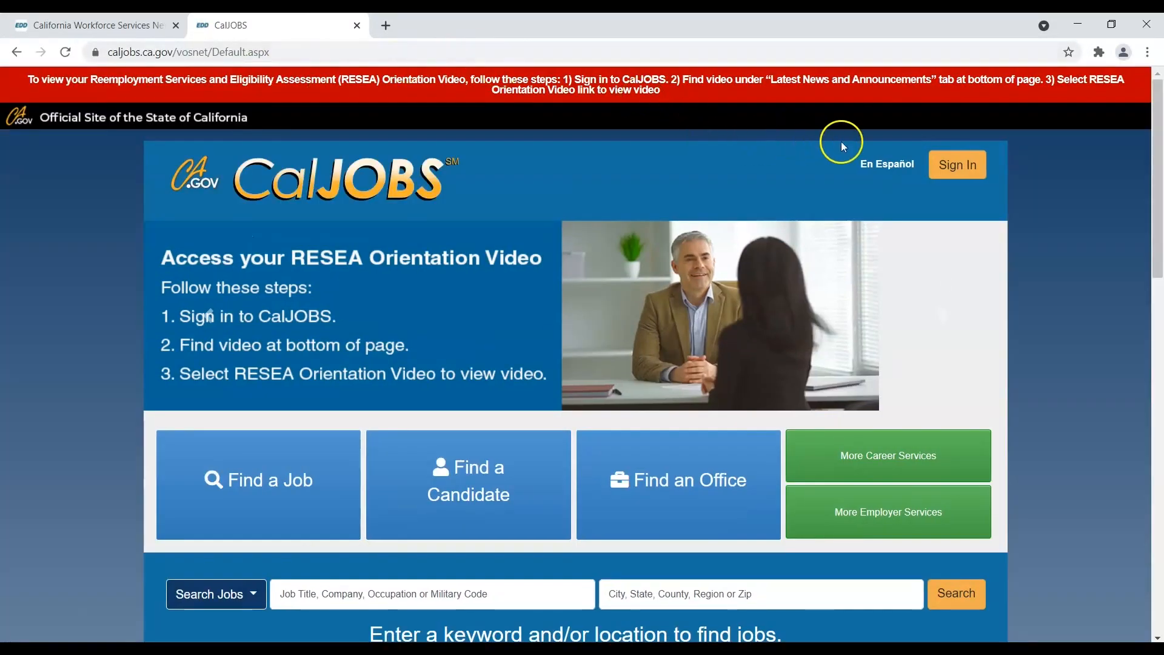
pyautogui.click(953, 170)
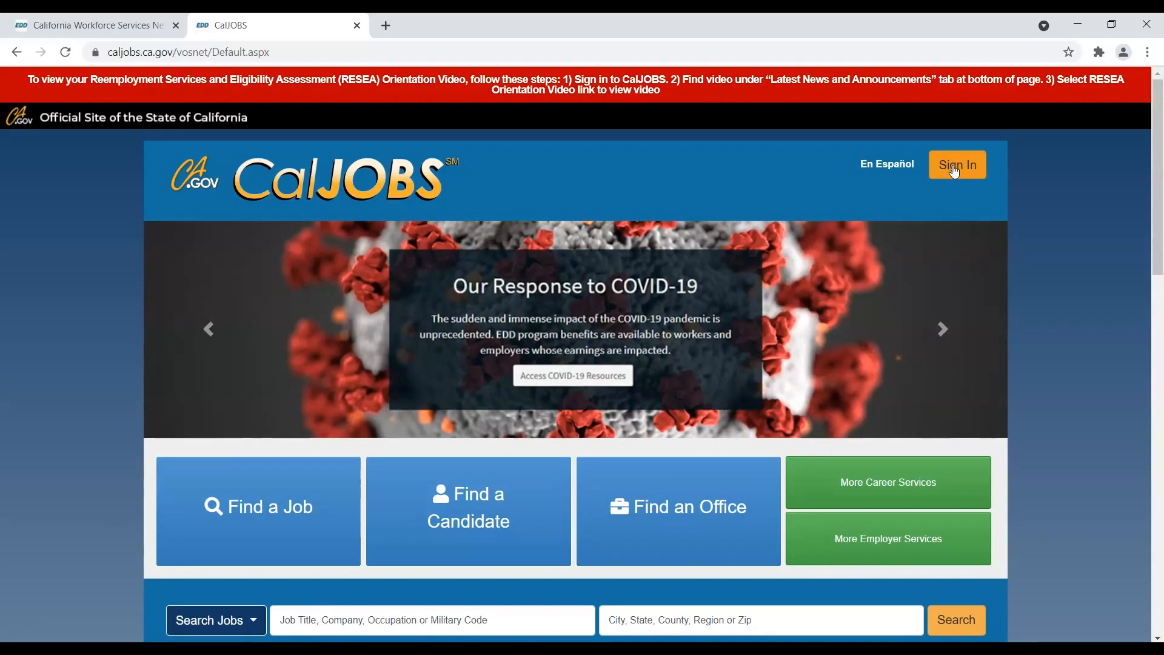
pyautogui.click(956, 174)
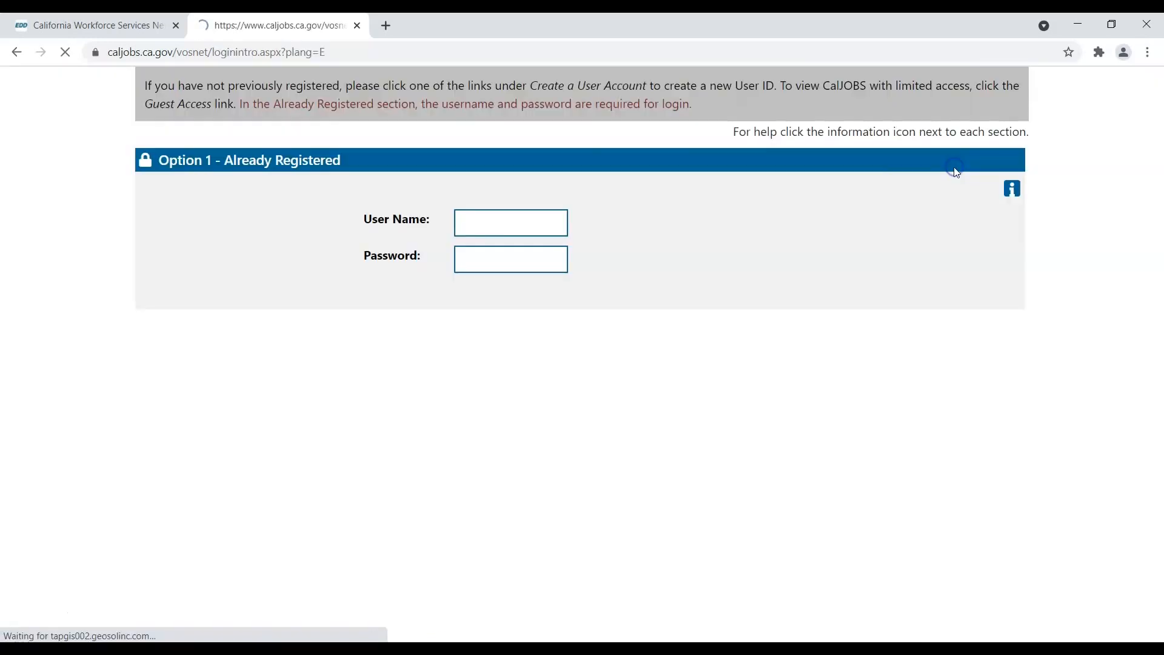
# - Enter the staff user name and password, pass the reCAPTCHA, and sign in
pyautogui.click(483, 216)
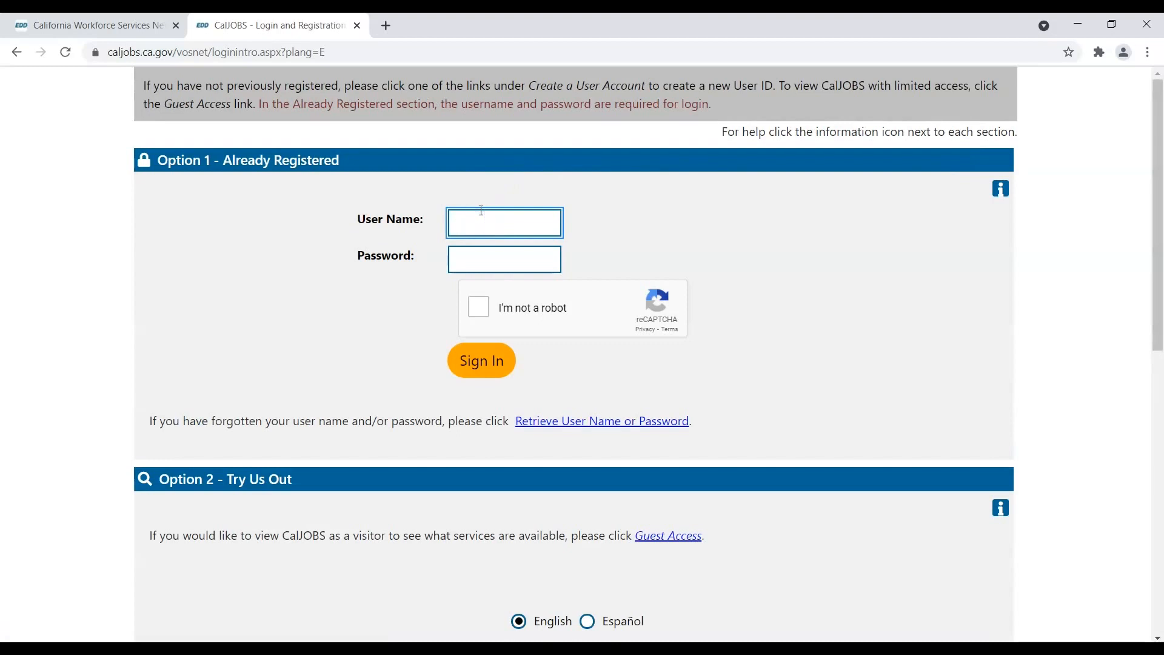
pyautogui.write('ORAOCSTAFF')
pyautogui.press('Tab')
pyautogui.write('*************')
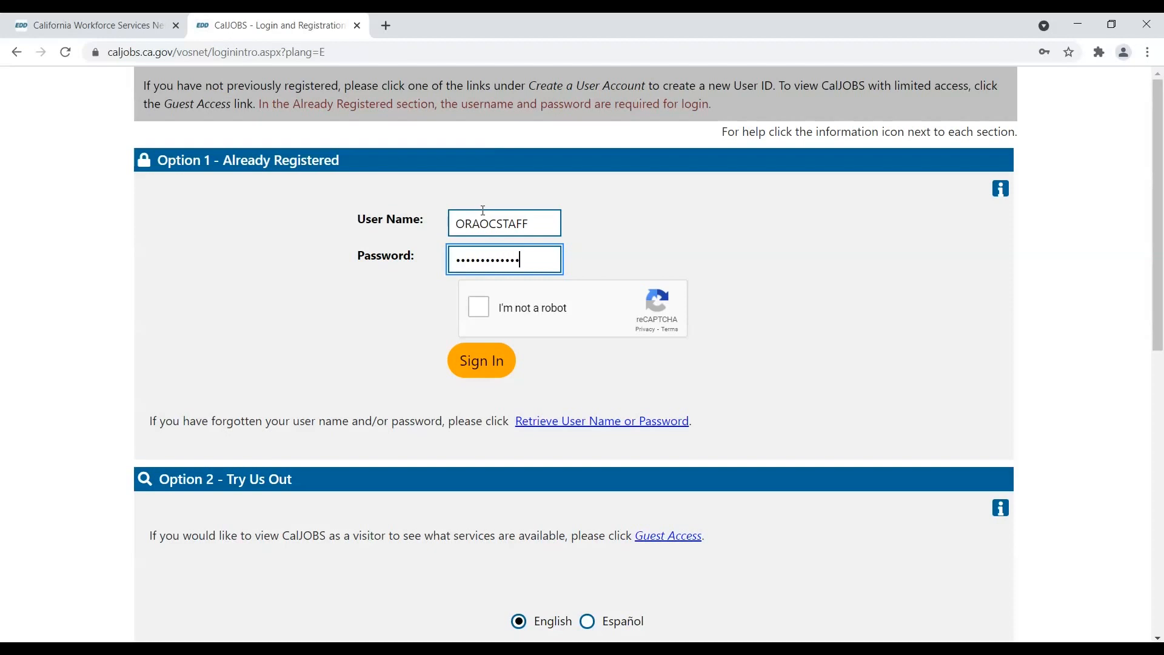
pyautogui.click(481, 308)
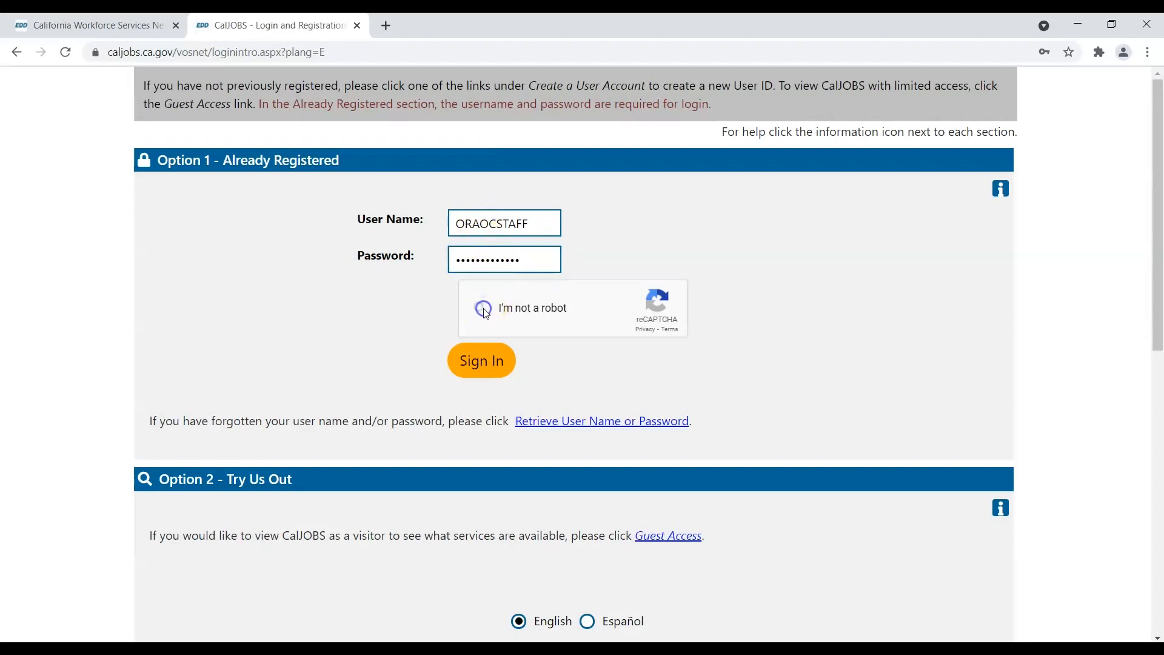
pyautogui.click(485, 361)
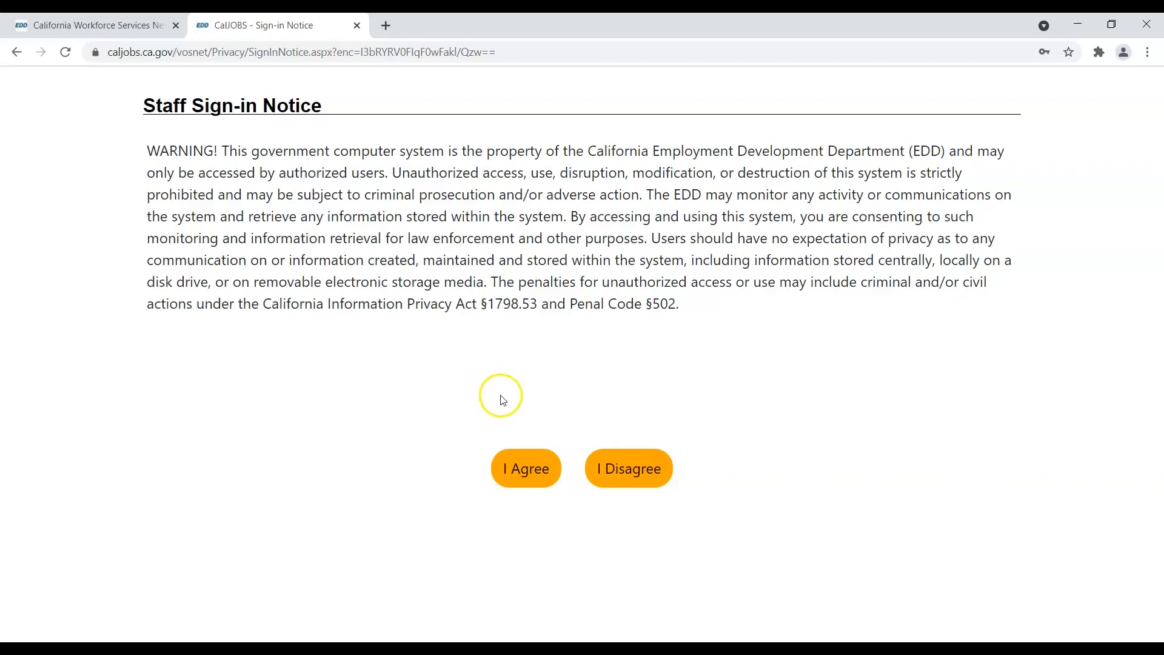
# - Accept the staff notice and go to Manage Individuals > Assist an Individual
pyautogui.click(519, 473)
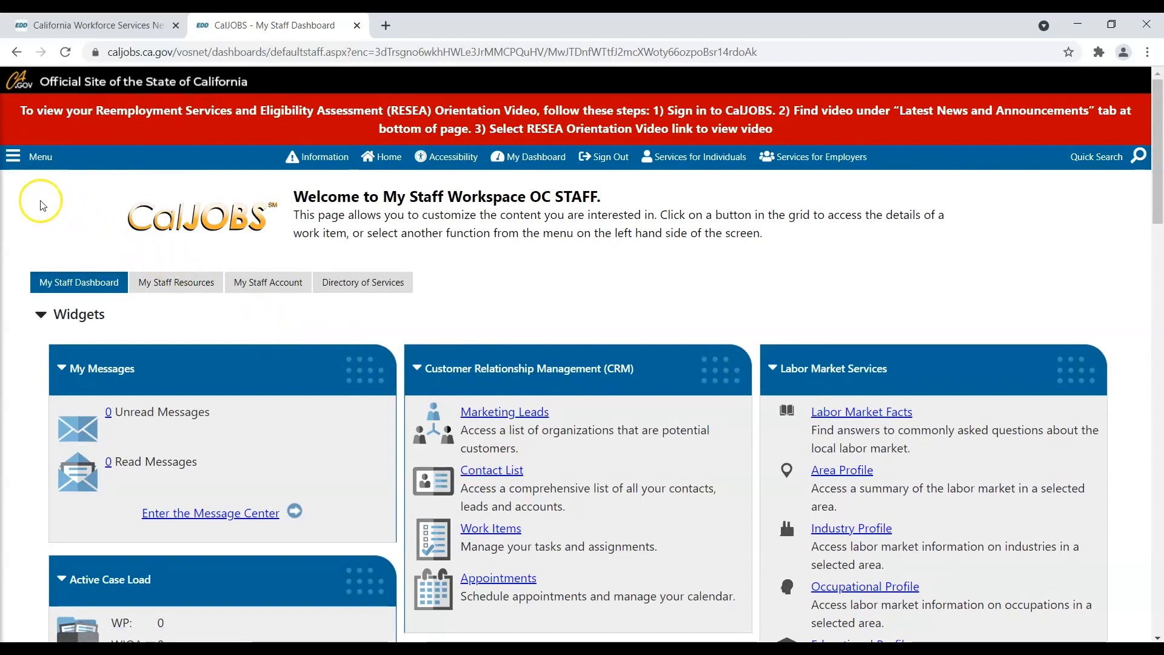
pyautogui.click(13, 159)
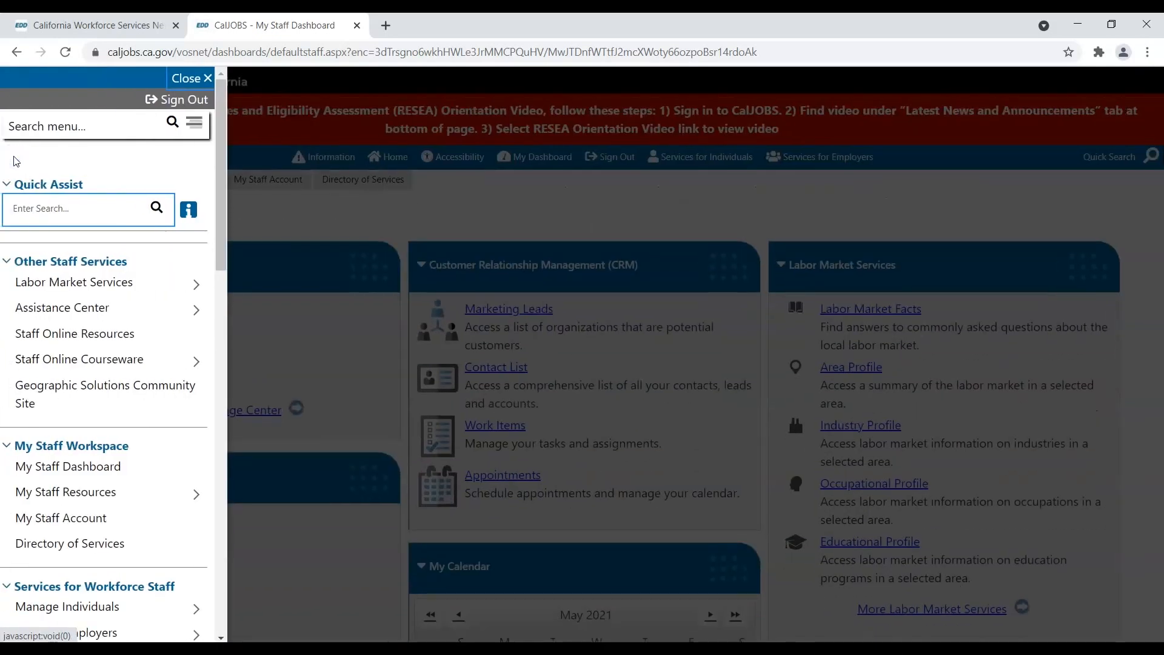
pyautogui.scroll(-4, 24, 176)
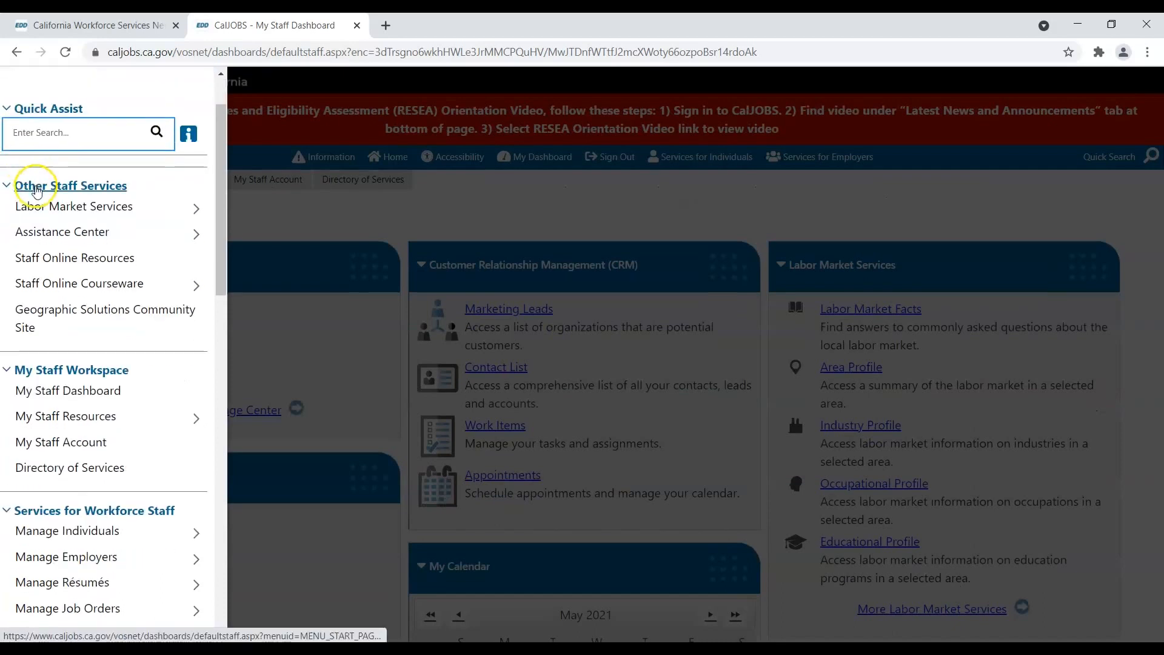
pyautogui.scroll(-1, 33, 191)
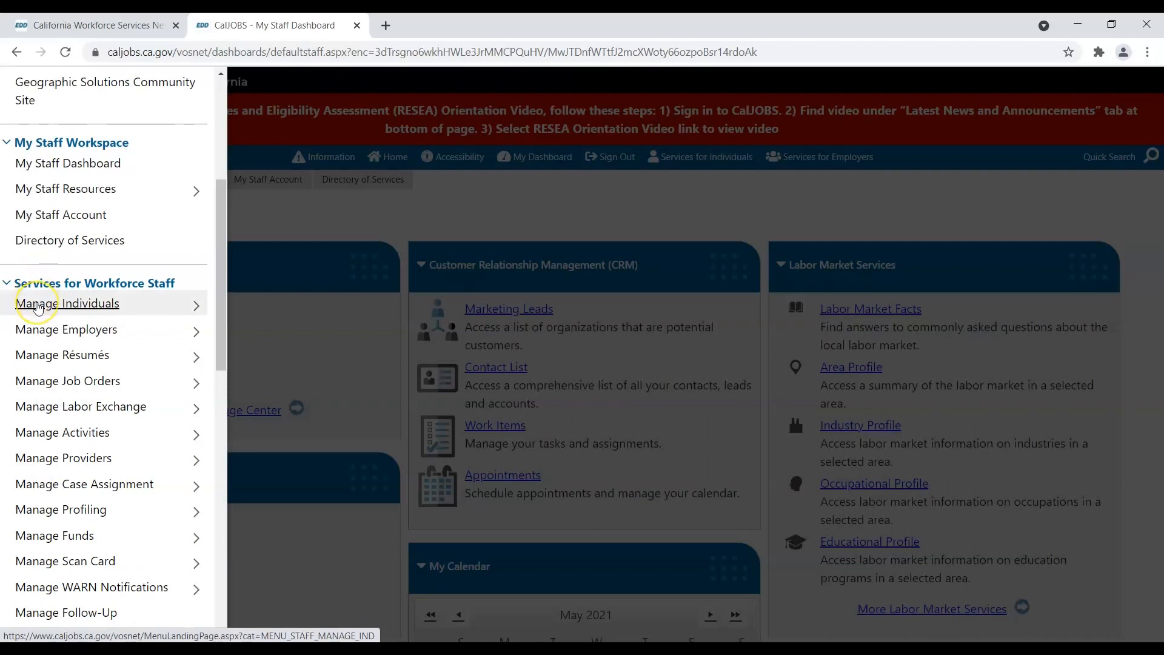
pyautogui.click(37, 307)
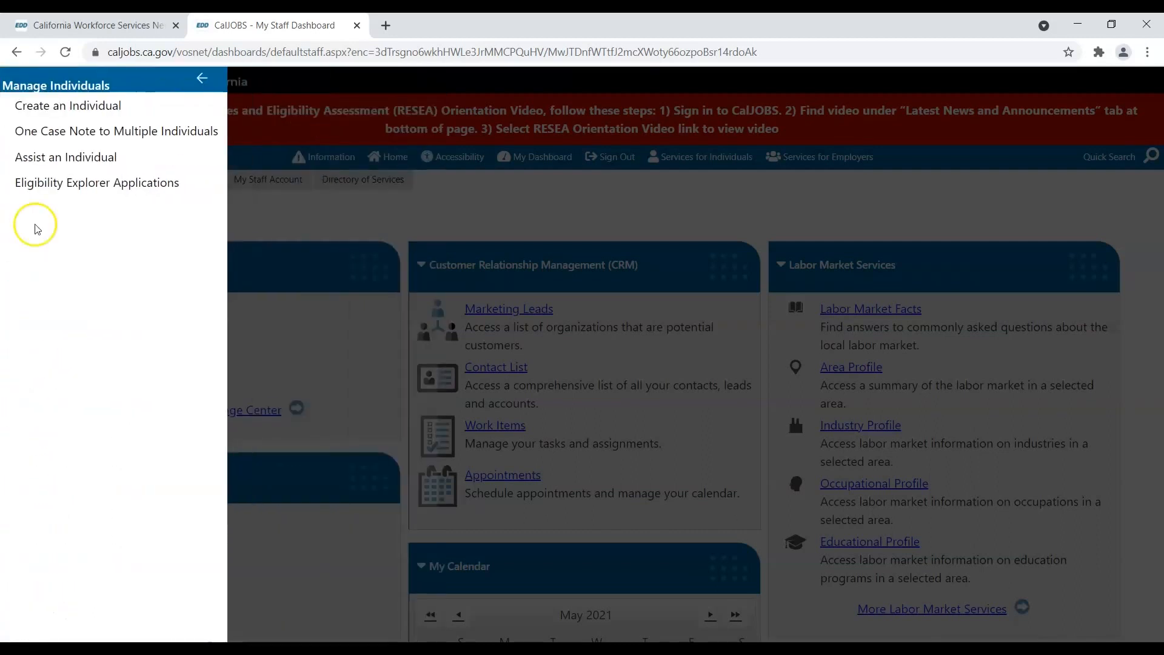
pyautogui.click(51, 159)
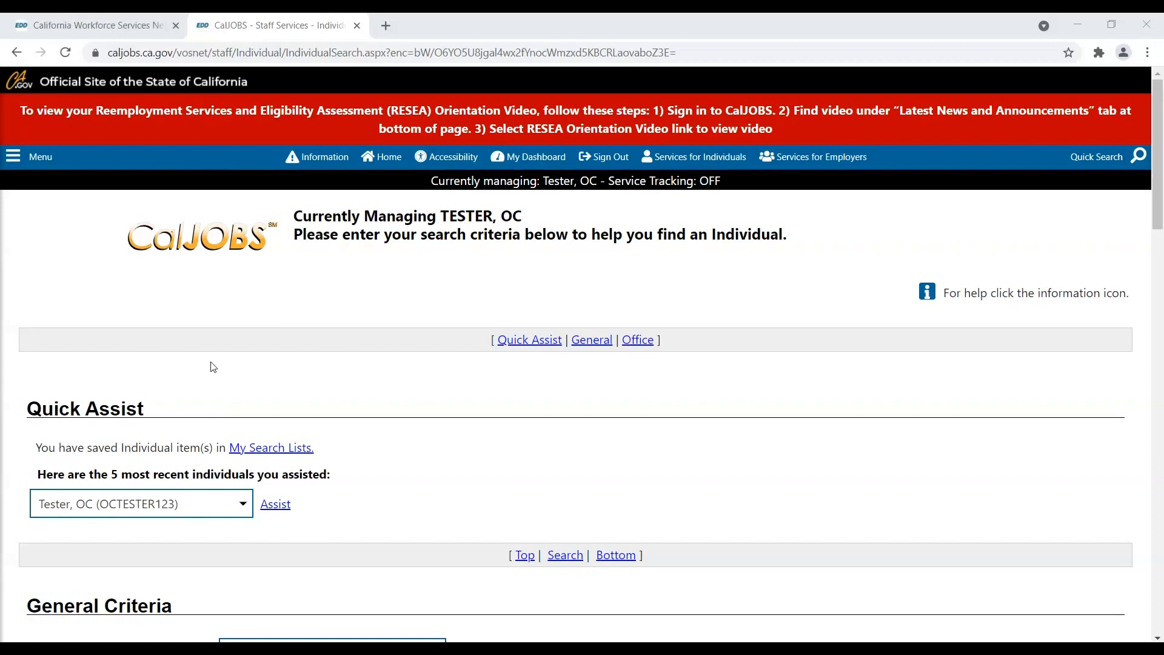
# - Fill in the job seeker's first and last name and birth date 12/31/2000
pyautogui.scroll(-8, 213, 367)
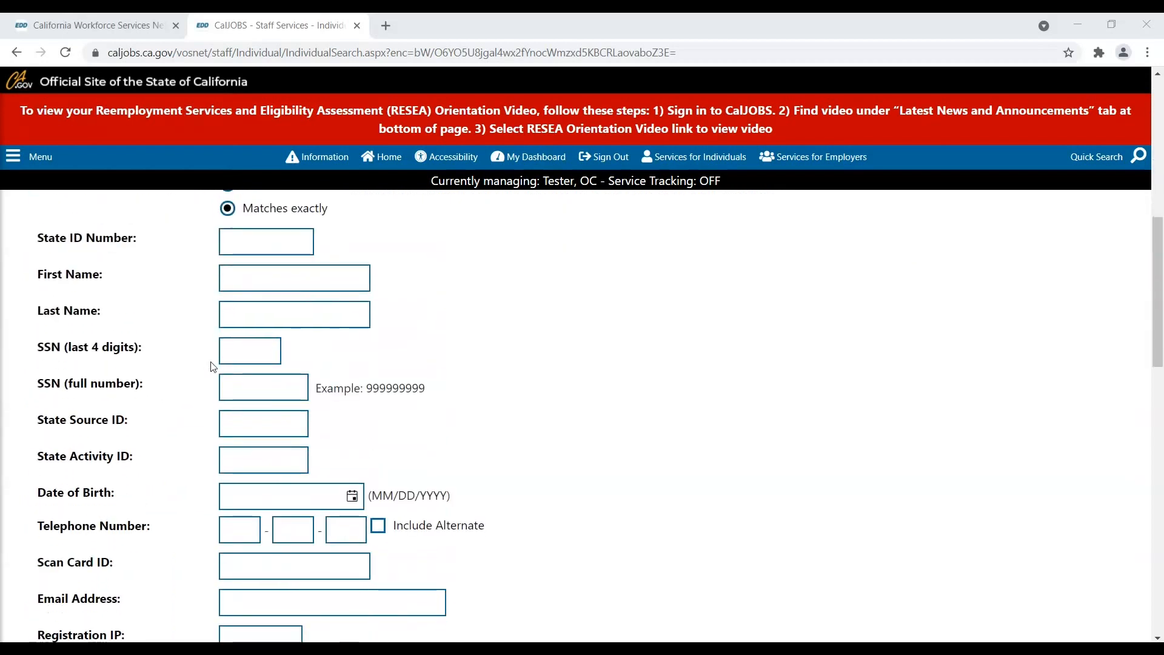
pyautogui.click(258, 274)
pyautogui.write('OC')
pyautogui.press('Tab')
pyautogui.write('Tester')
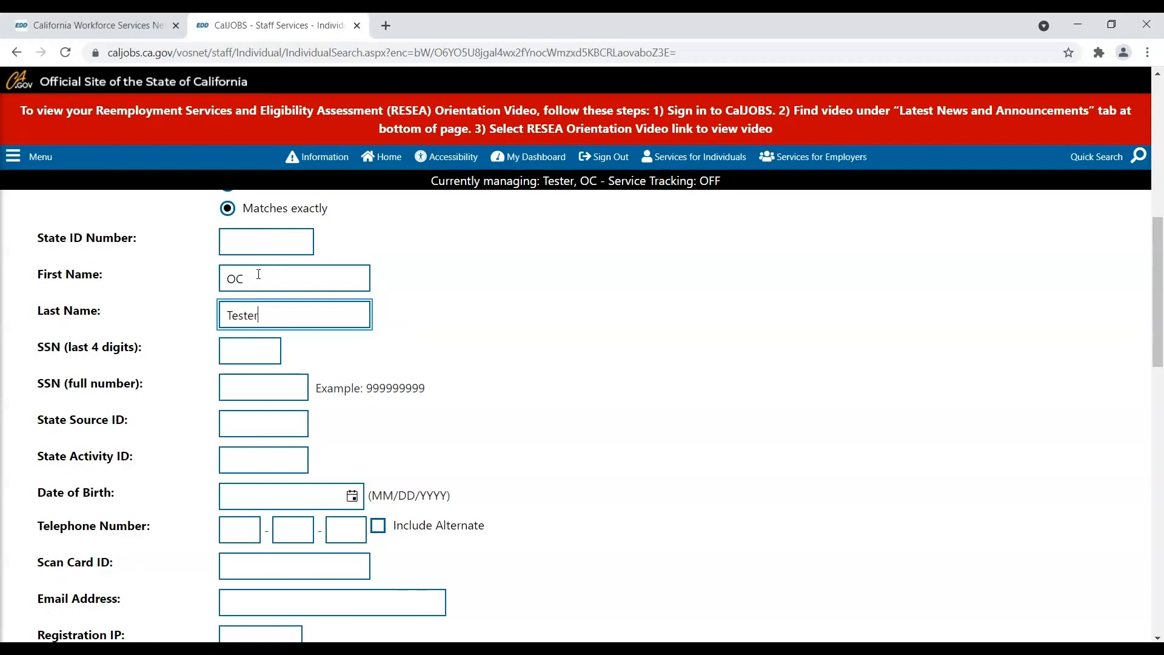
pyautogui.click(228, 494)
pyautogui.write('12')
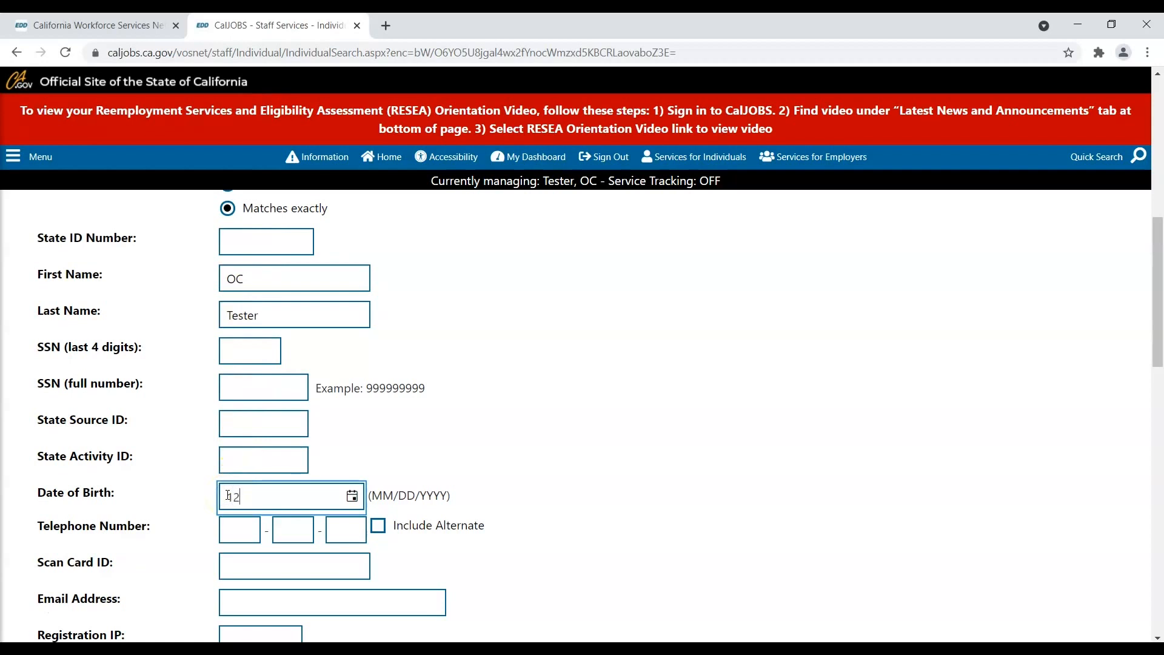
pyautogui.write('/31/2000')
# - Run the individual search with those criteria
pyautogui.scroll(-5, 202, 522)
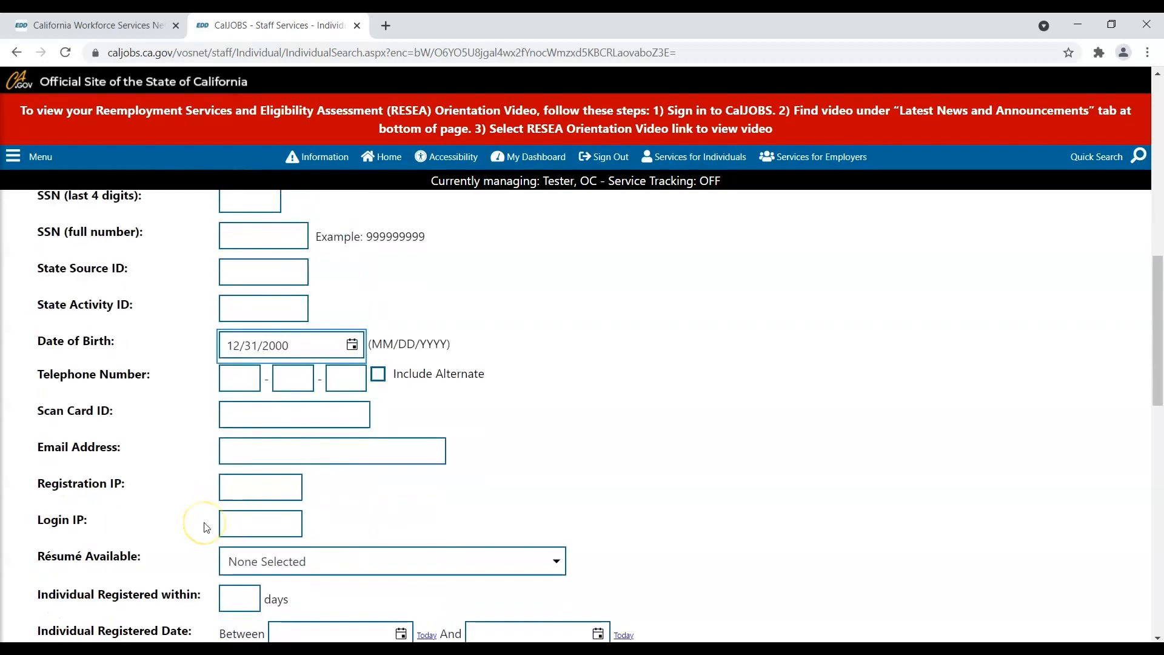
pyautogui.scroll(-7, 204, 526)
pyautogui.click(503, 567)
pyautogui.scroll(10, 503, 567)
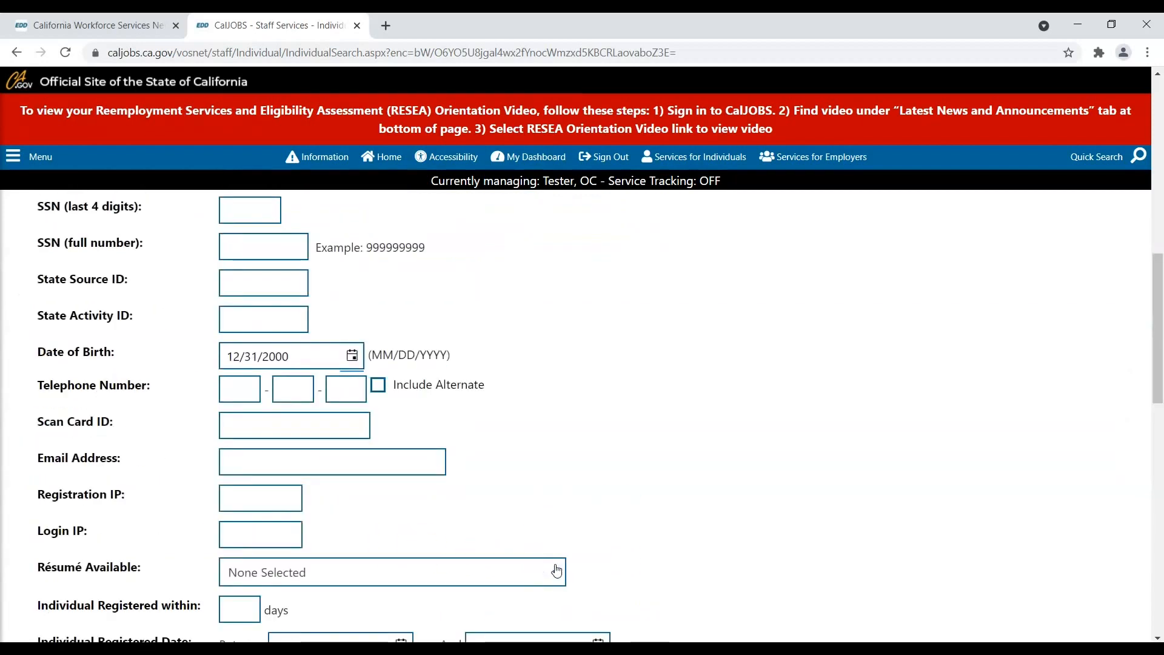
pyautogui.scroll(-1, 556, 570)
pyautogui.scroll(-10, 557, 570)
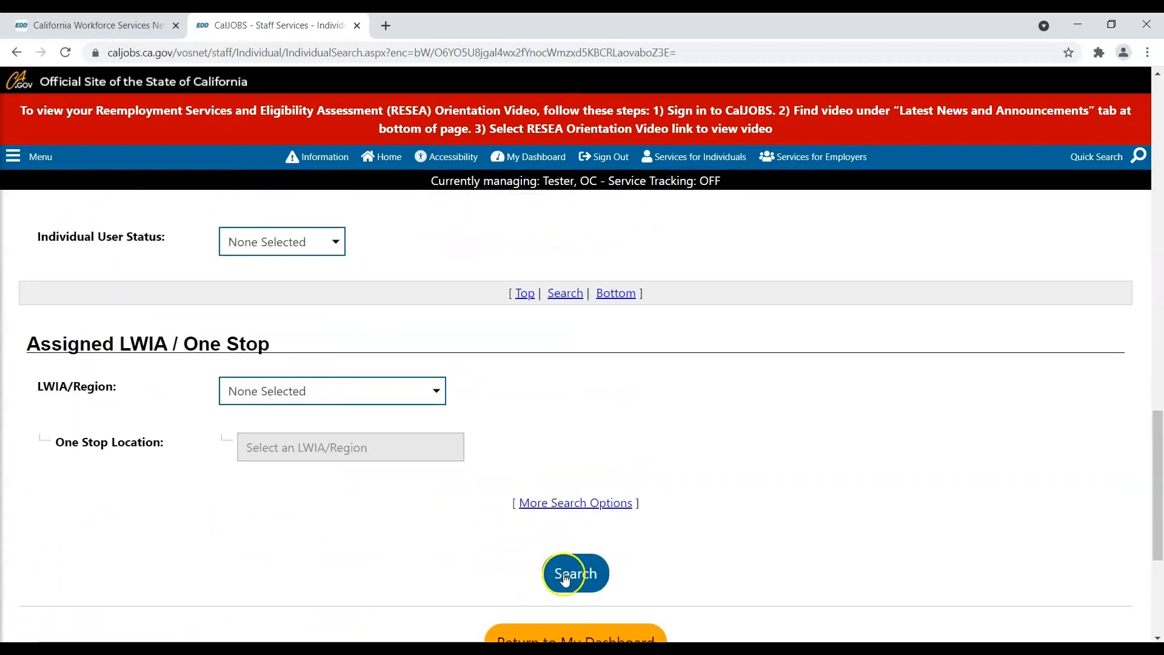
pyautogui.click(565, 579)
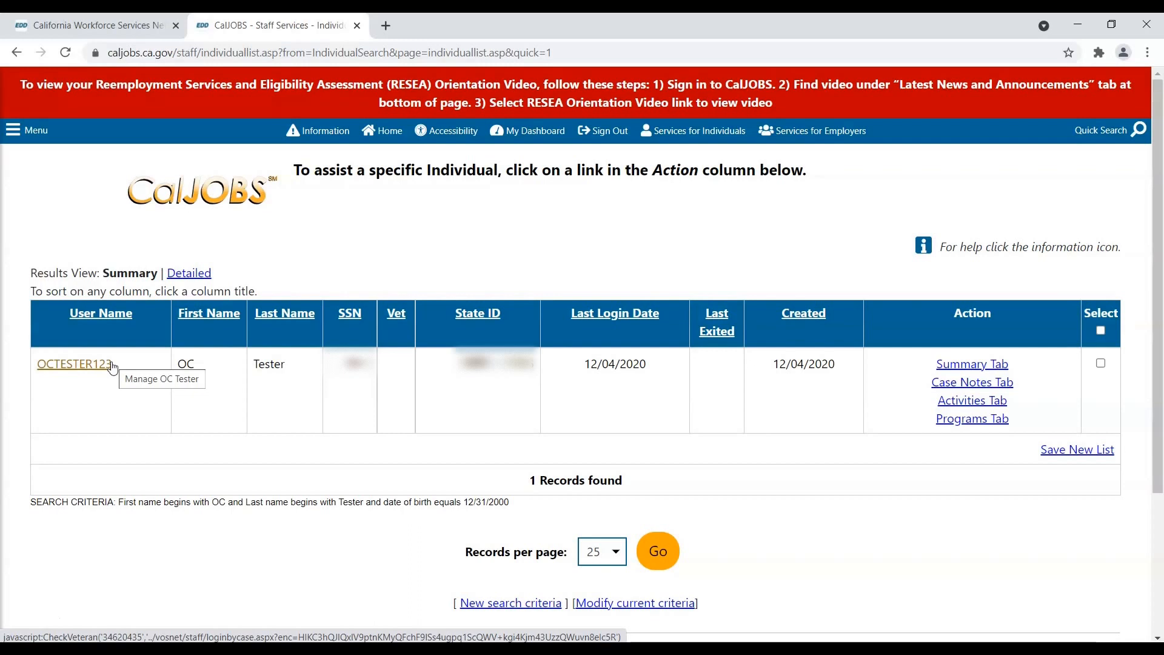
# - Open the matched job seeker's record via the user name link in the results
pyautogui.click(112, 366)
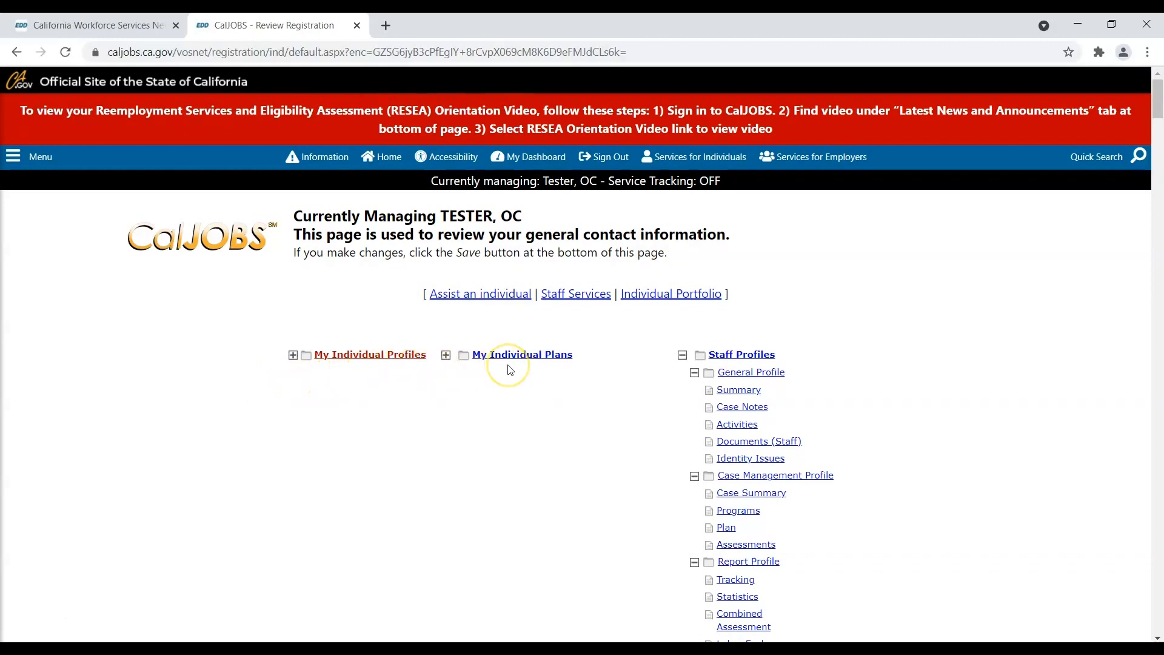
# - Expand Staff Profiles and open Activities under General Profile
pyautogui.click(683, 357)
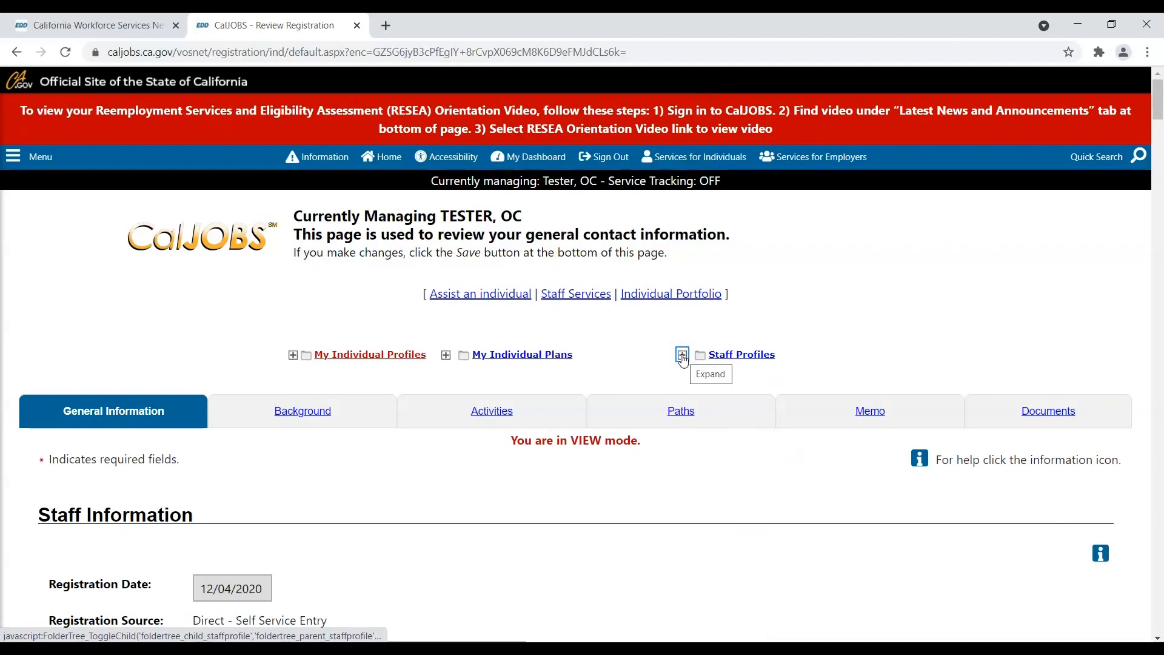
pyautogui.click(683, 355)
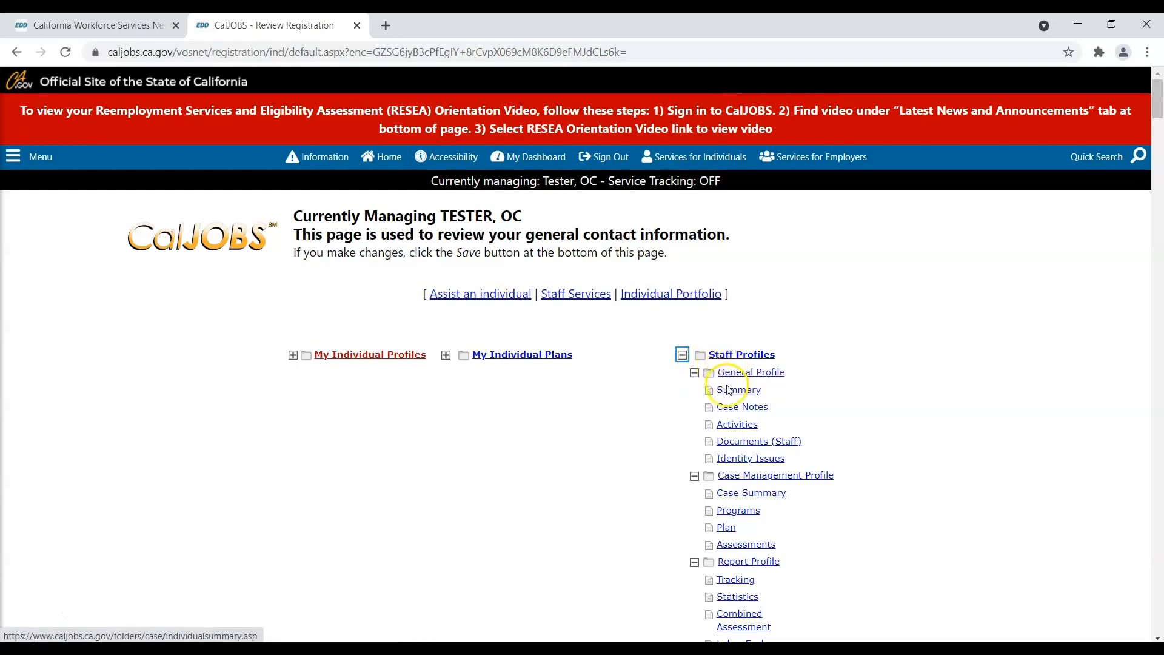
pyautogui.click(735, 424)
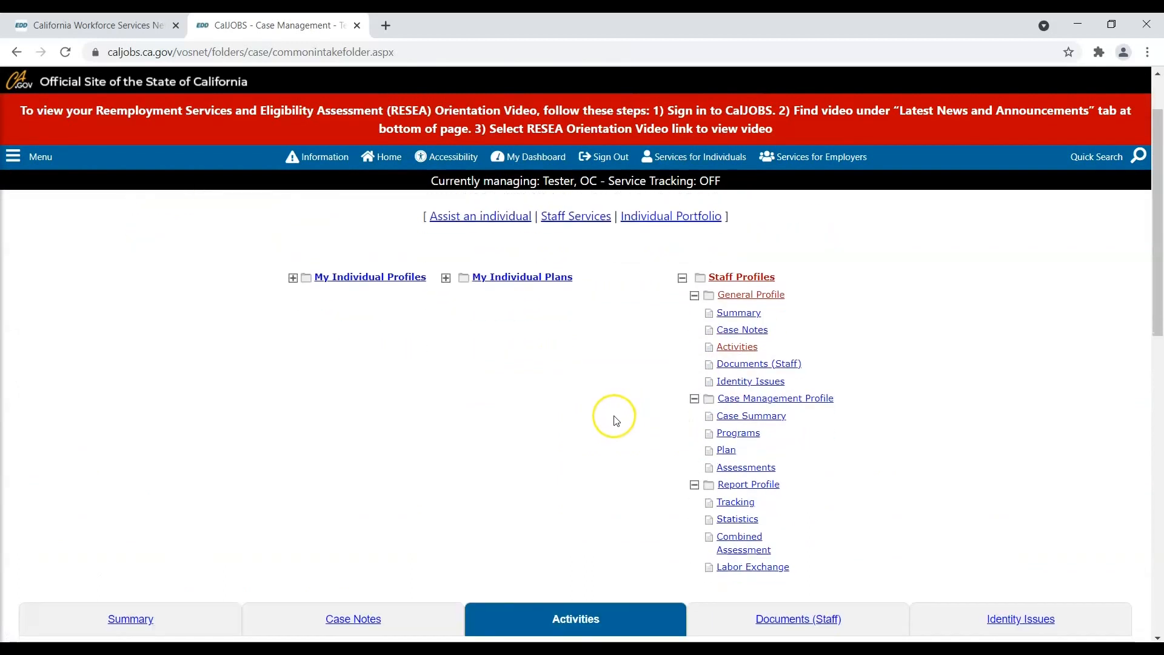
pyautogui.scroll(-4, 615, 418)
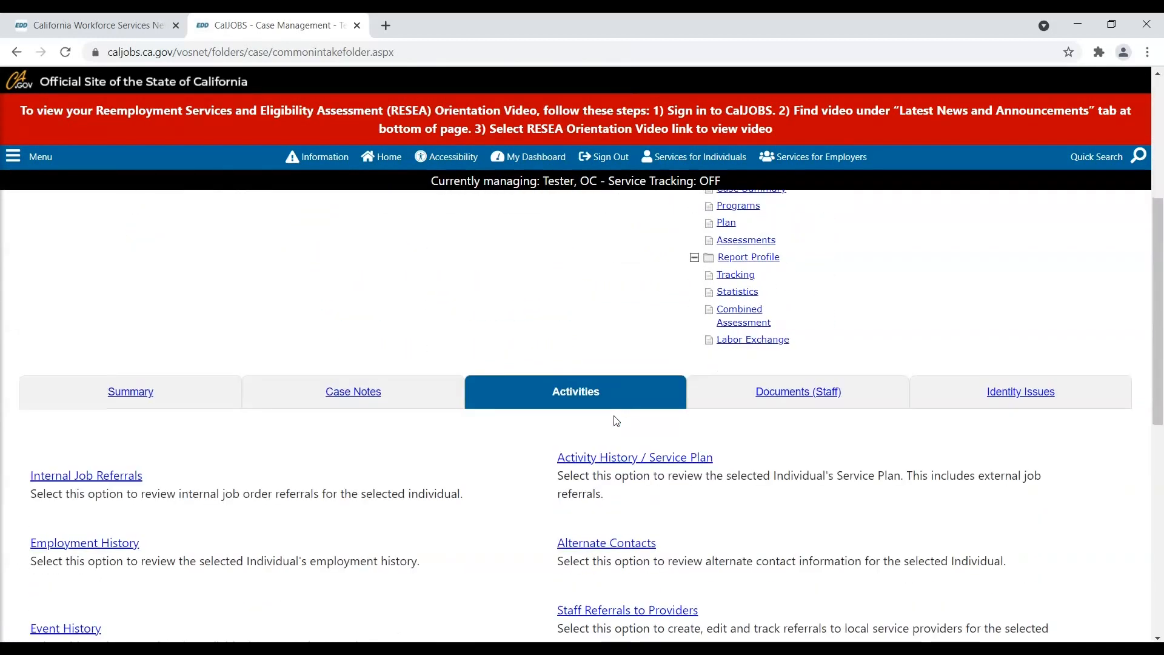
pyautogui.scroll(-3, 616, 421)
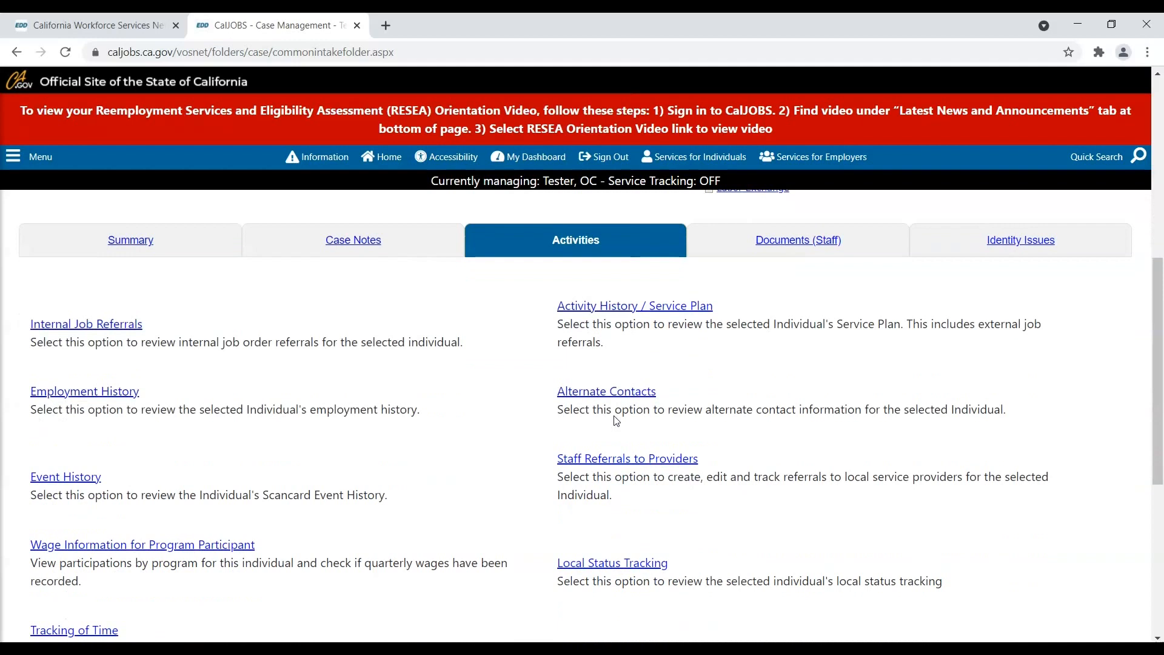
pyautogui.click(619, 462)
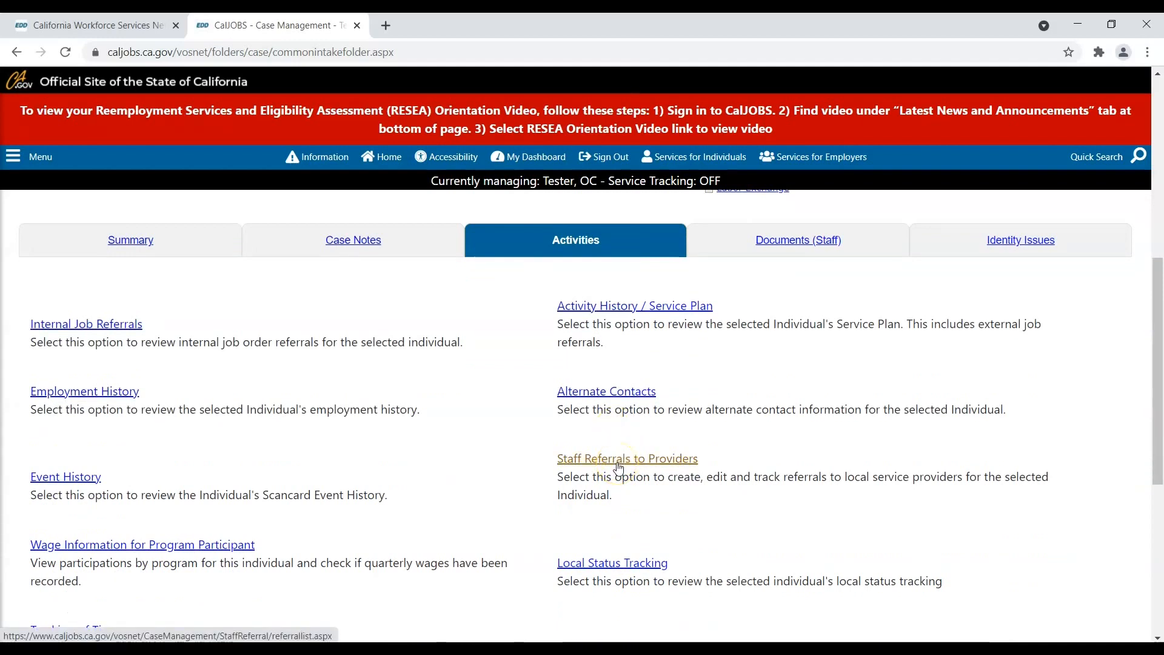
# - Open Staff Referrals to Providers and start a new staff referral entry
pyautogui.click(618, 469)
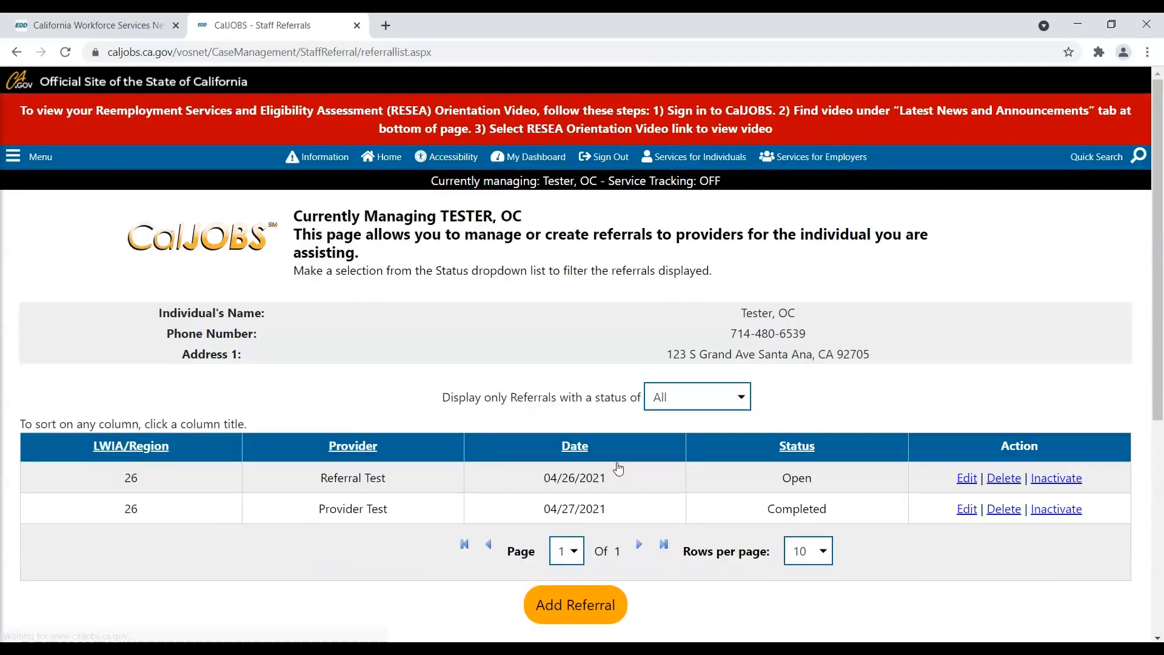
pyautogui.click(609, 452)
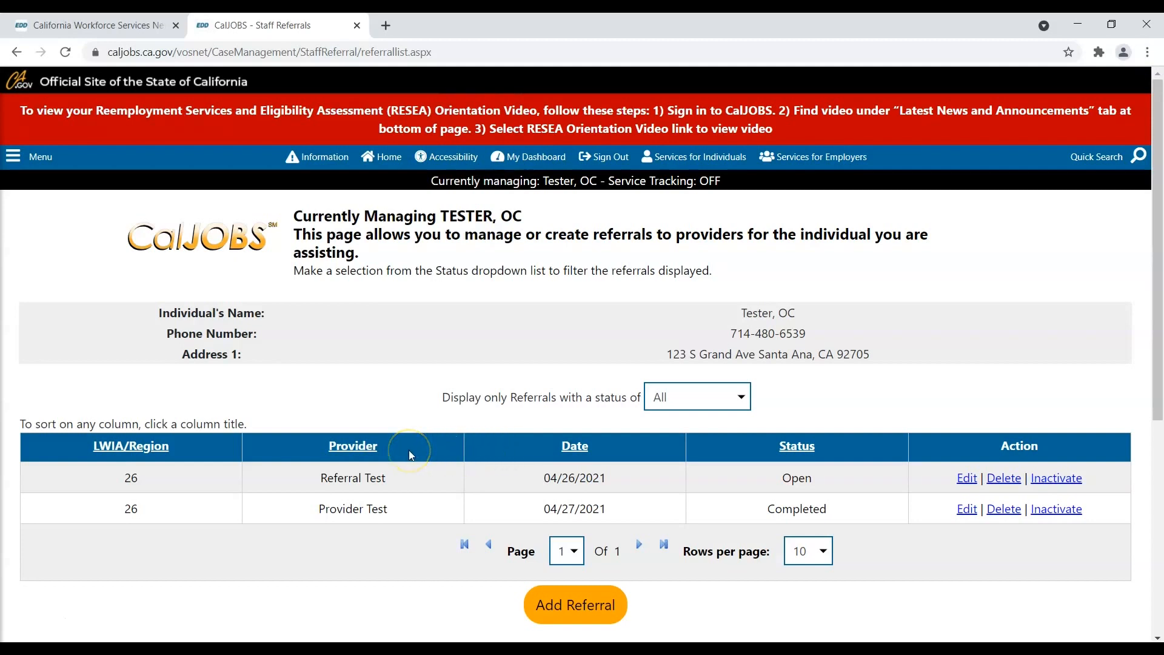
pyautogui.click(578, 447)
# - Start a new referral under region 26 with office location 263048 - *OC Partner Office*
pyautogui.click(594, 614)
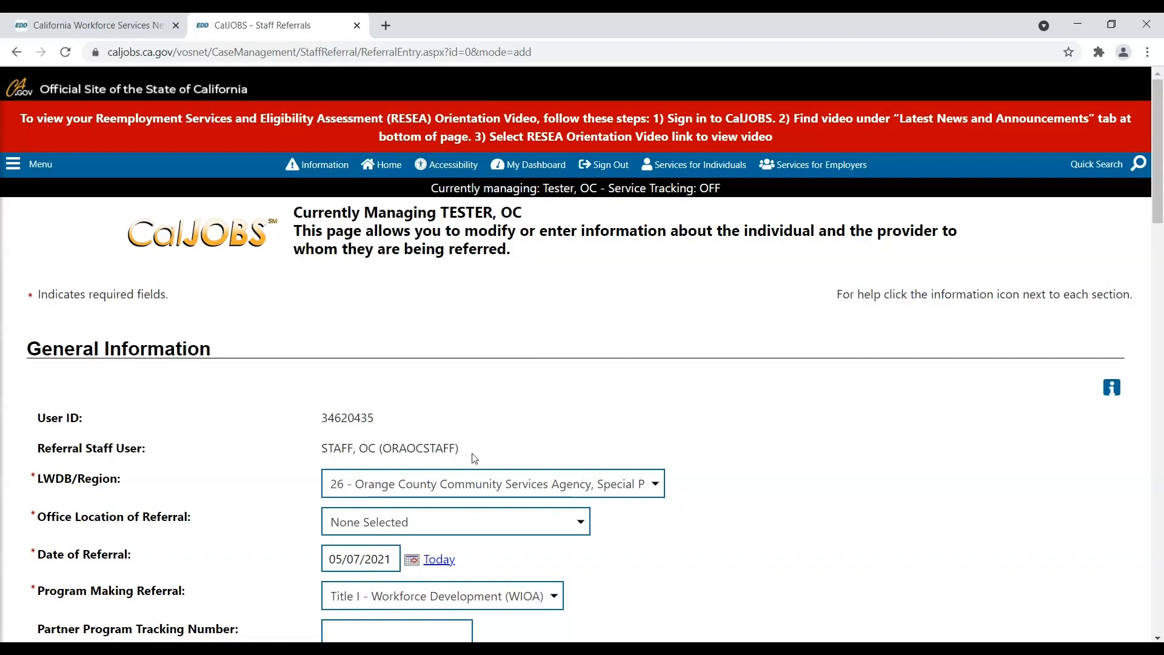
pyautogui.click(497, 486)
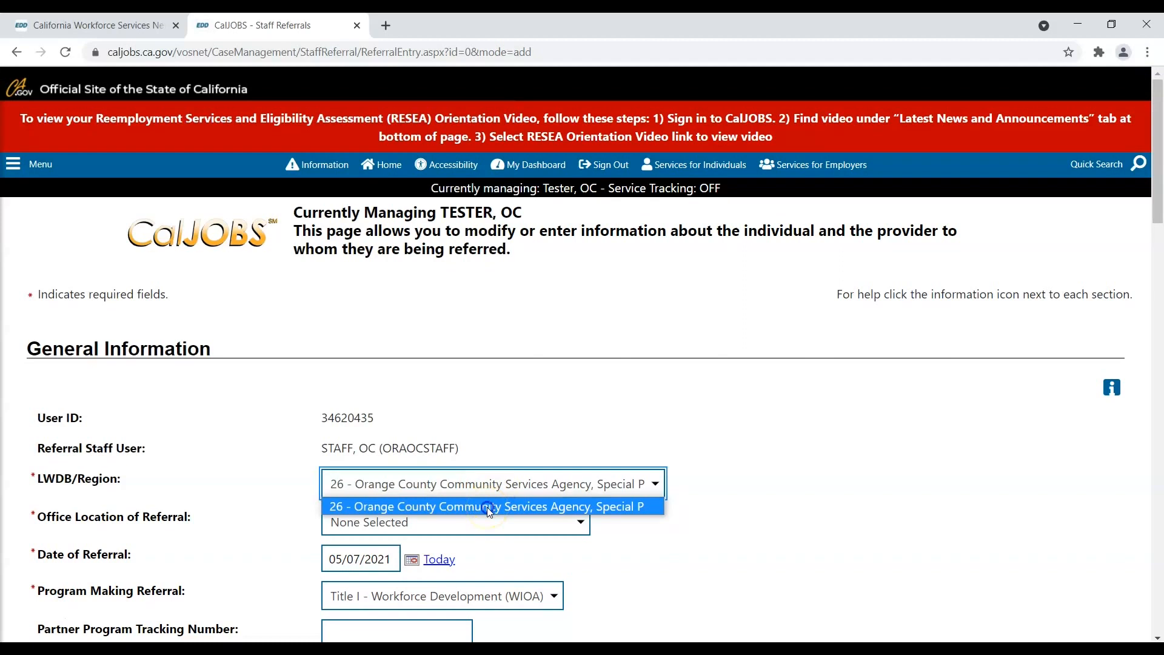
pyautogui.click(488, 509)
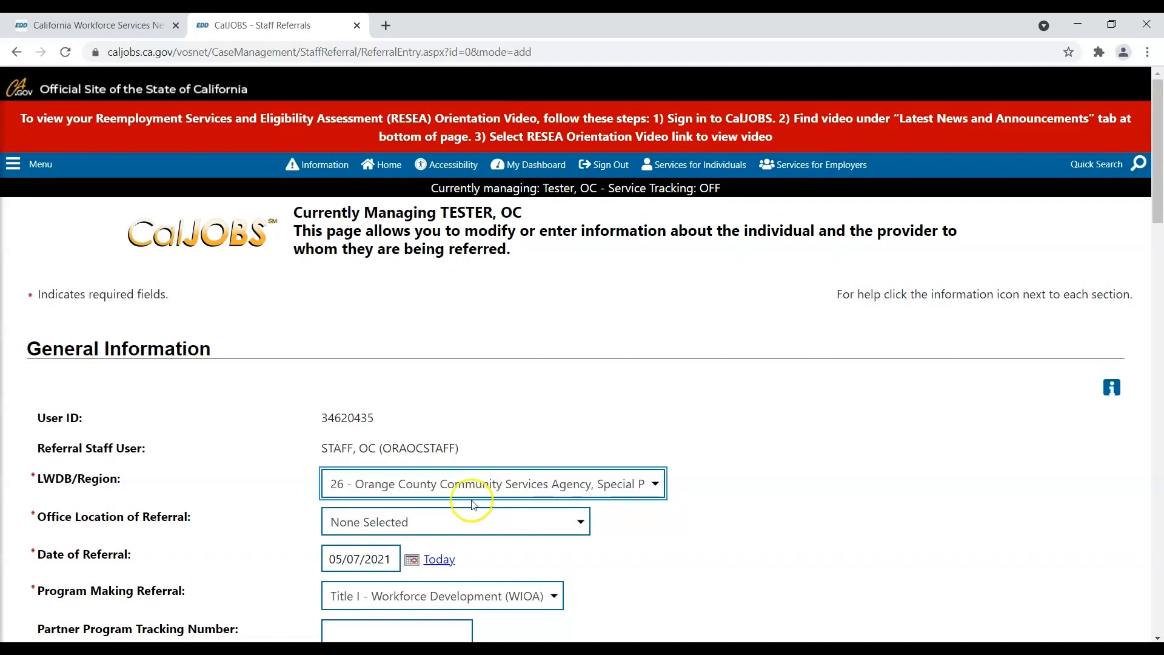
pyautogui.click(476, 515)
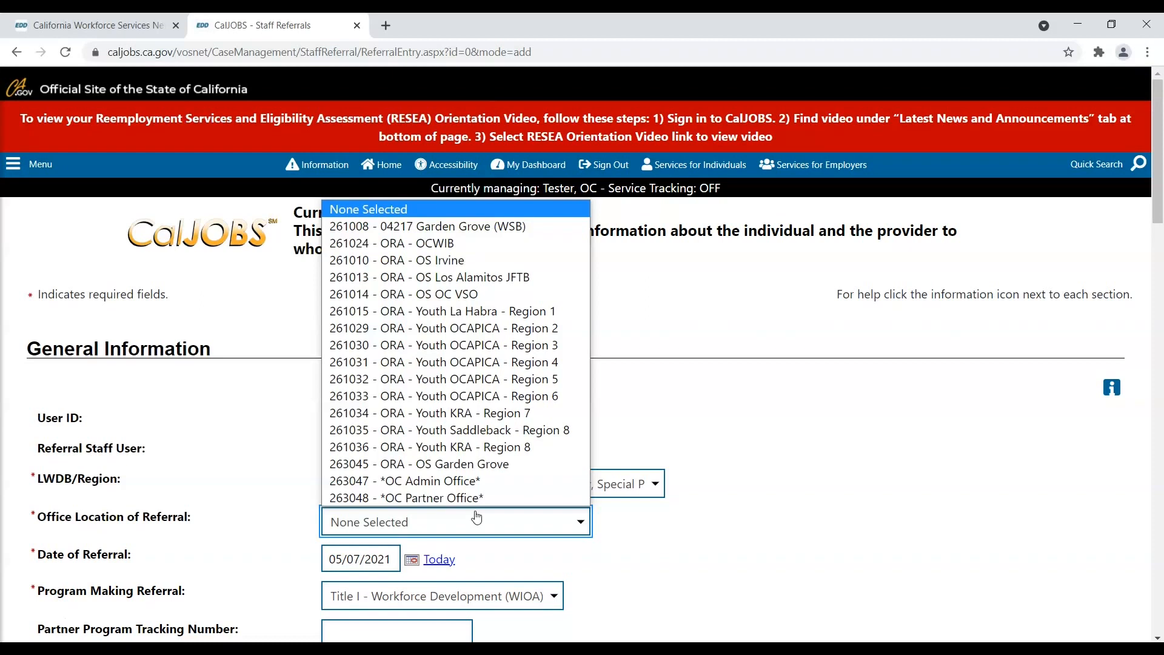
pyautogui.click(446, 498)
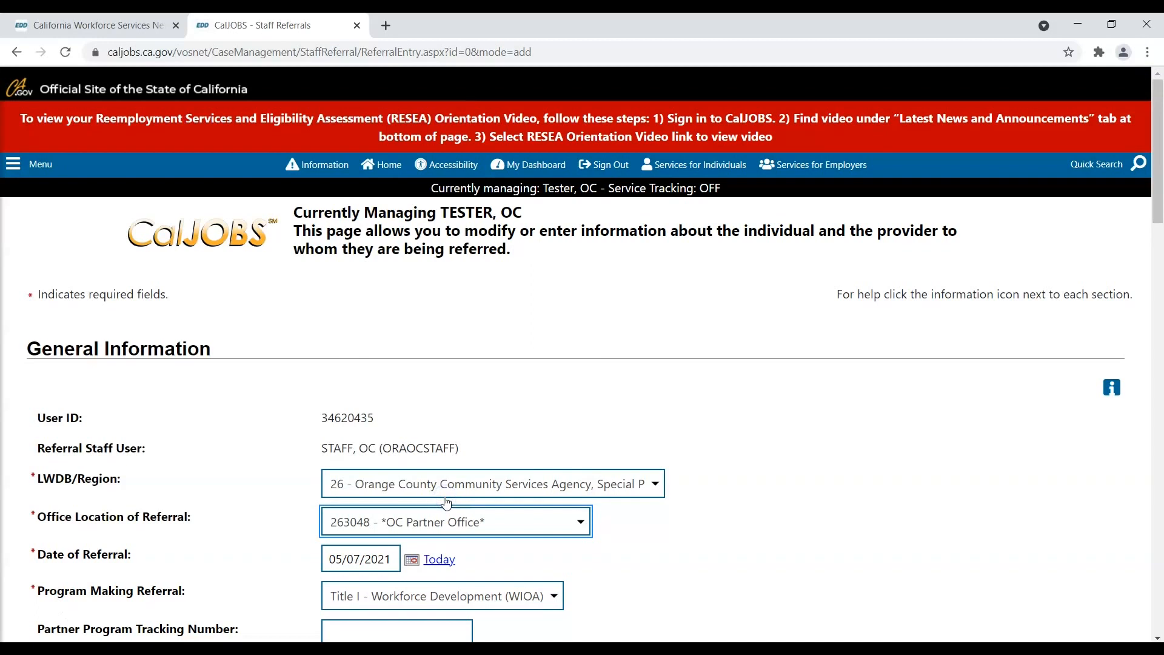
pyautogui.scroll(-1, 447, 503)
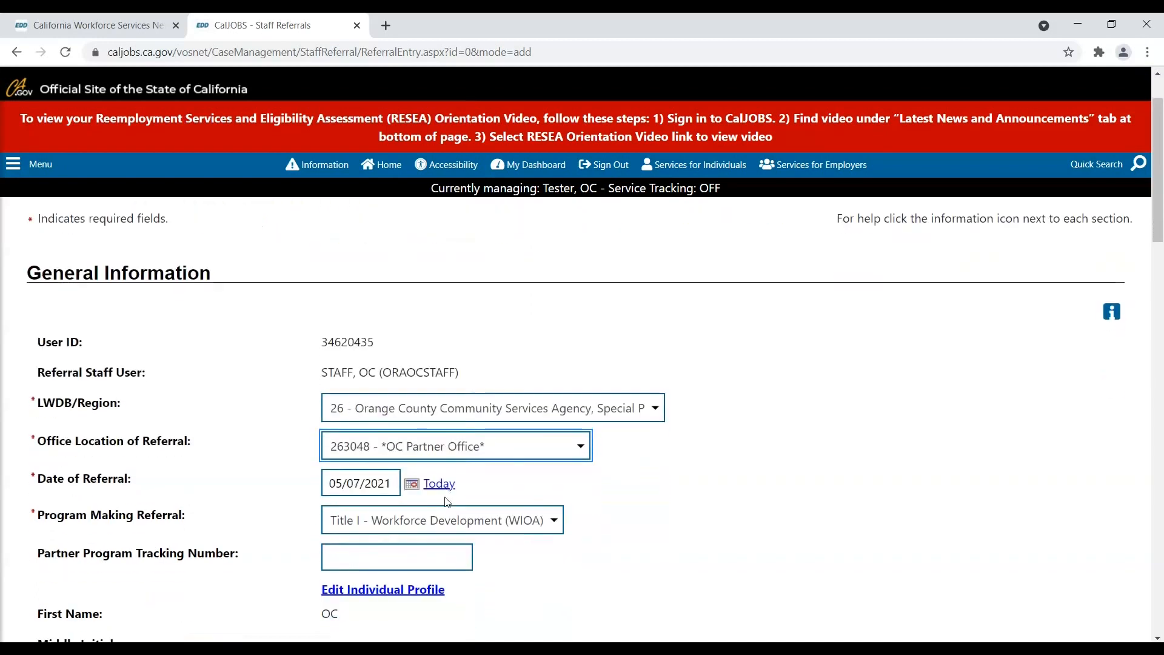
pyautogui.click(393, 483)
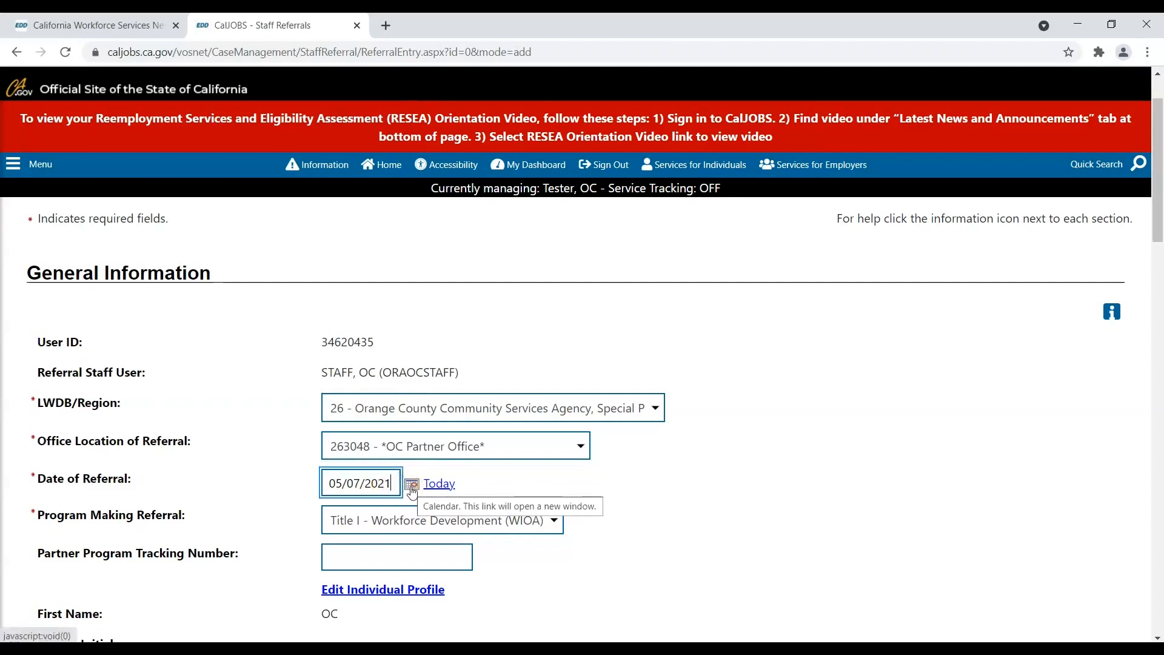
pyautogui.scroll(-1, 412, 492)
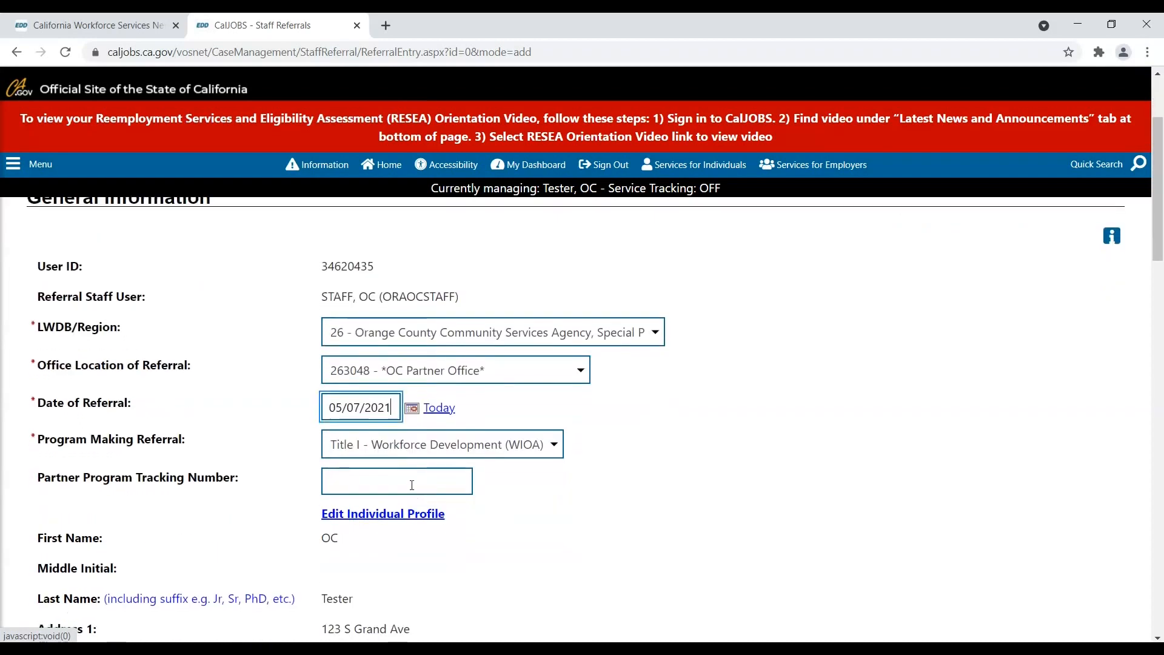
pyautogui.click(527, 447)
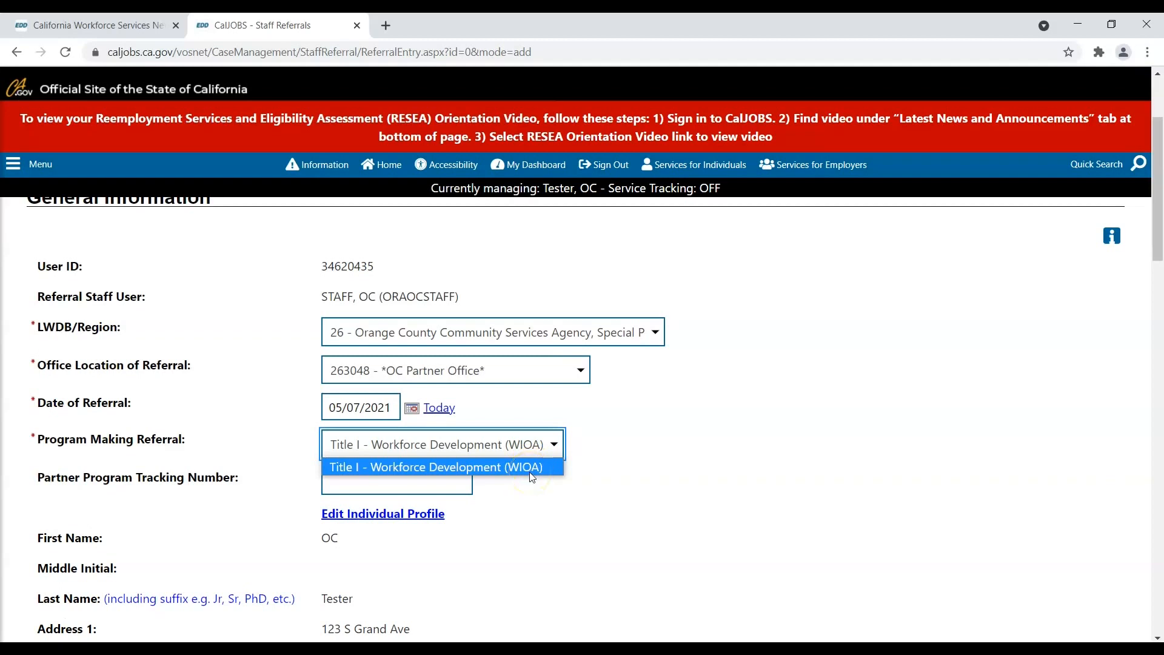
pyautogui.click(454, 488)
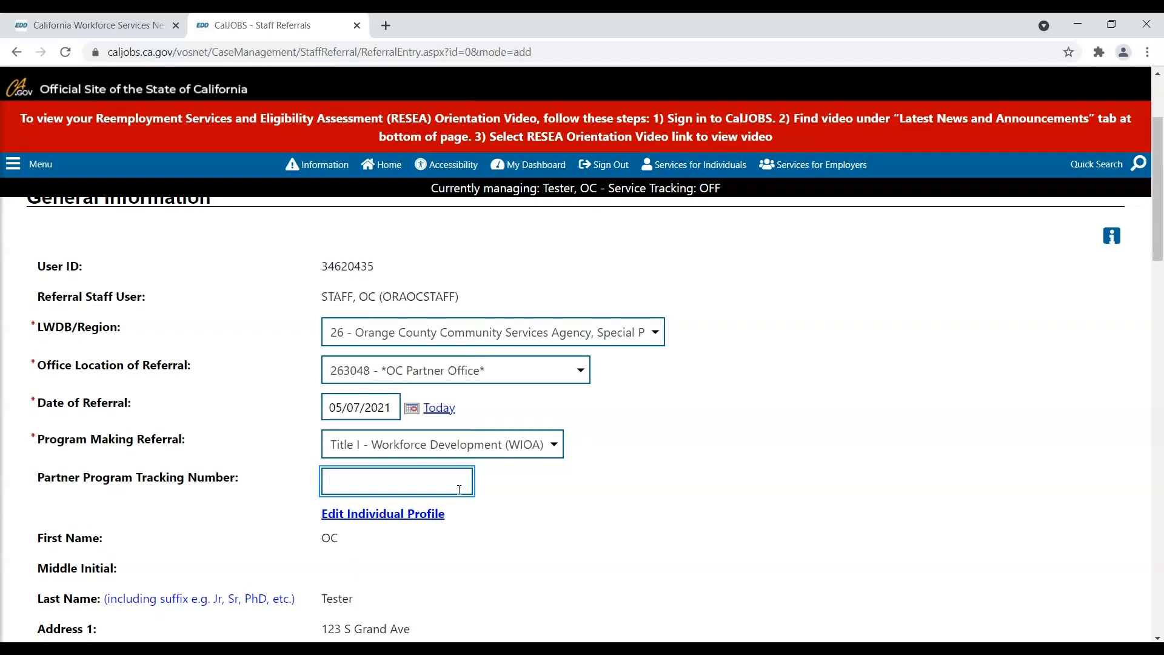
pyautogui.scroll(-3, 458, 490)
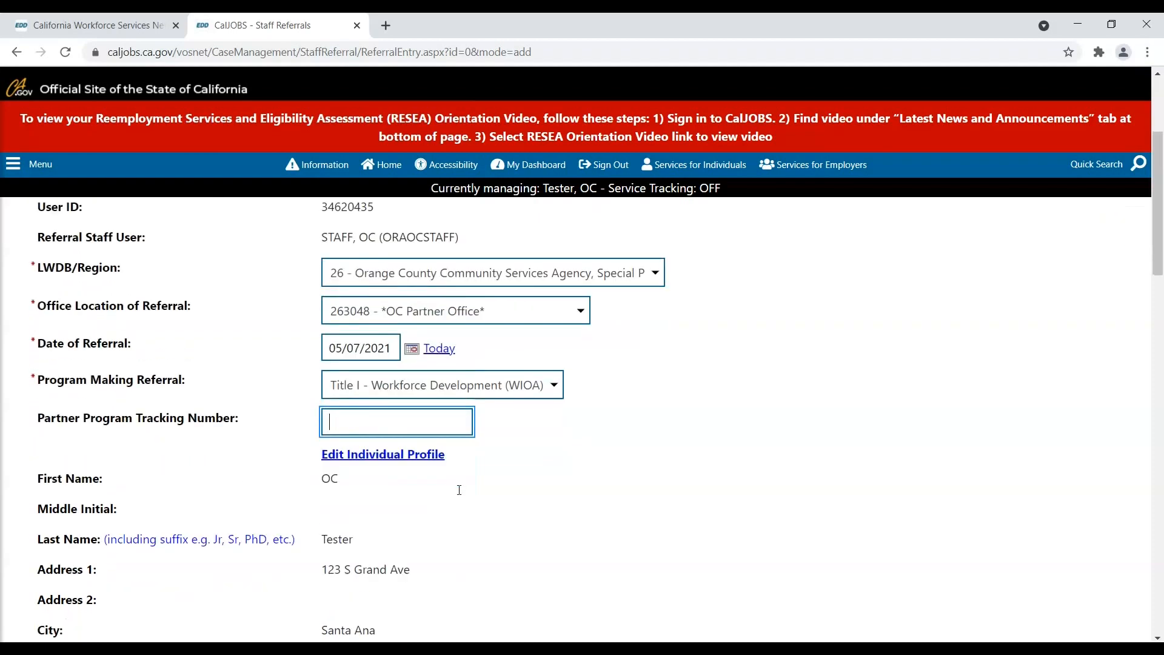
pyautogui.scroll(-4, 457, 495)
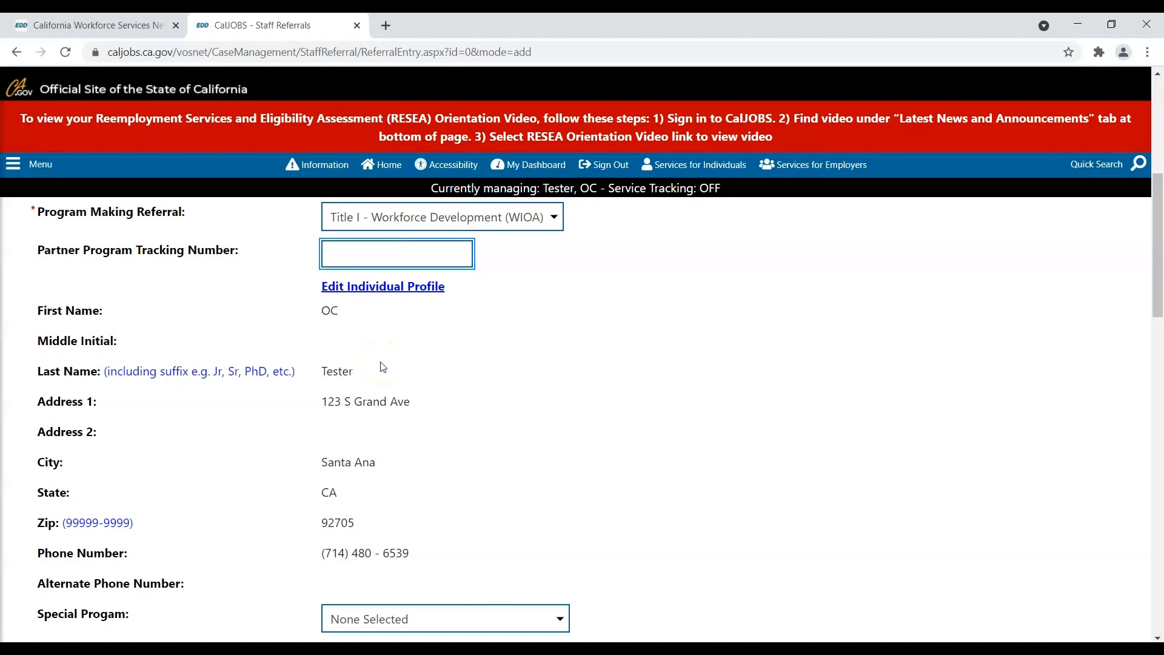
pyautogui.scroll(-1, 384, 366)
pyautogui.scroll(-1, 383, 367)
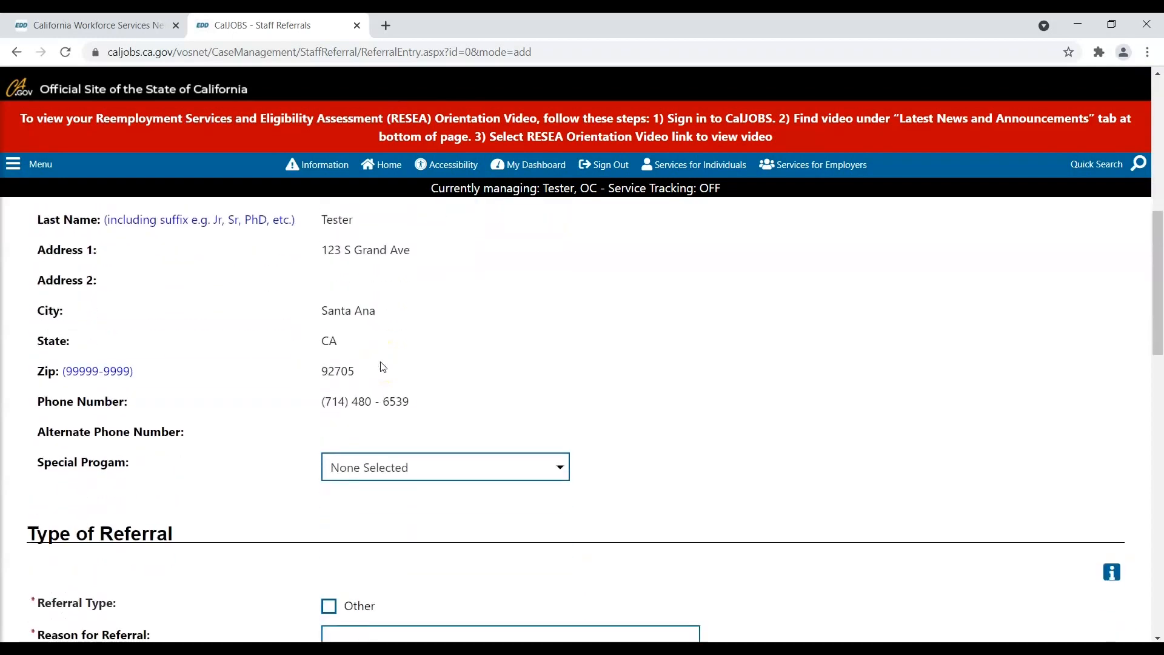
pyautogui.scroll(-2, 383, 367)
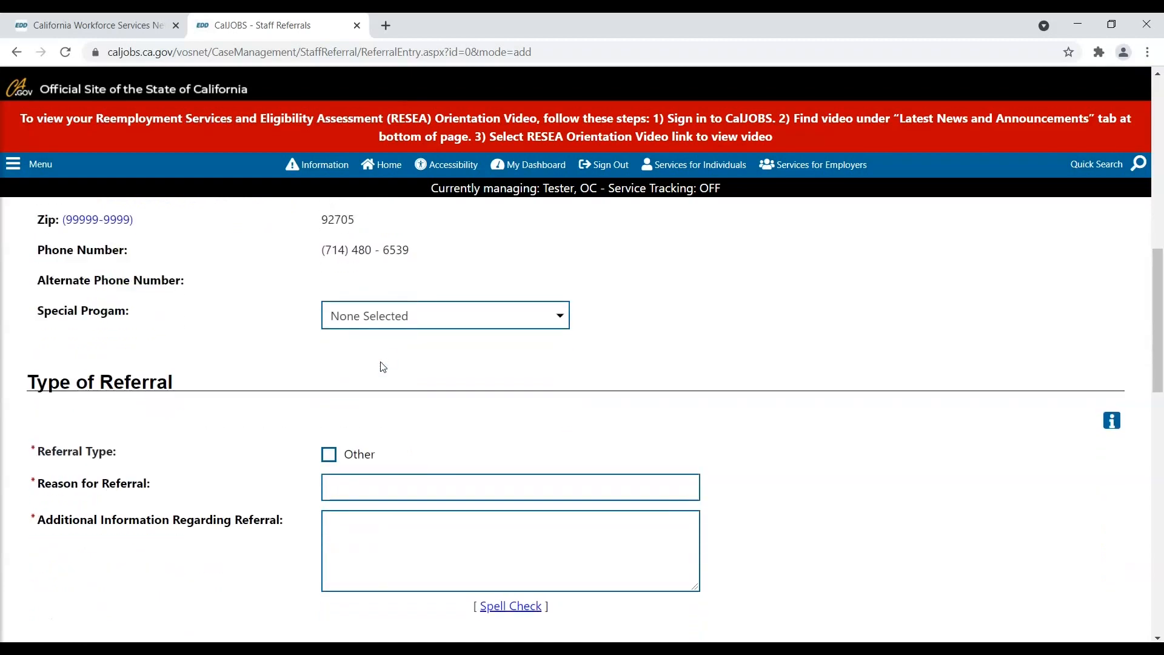
pyautogui.scroll(-1, 383, 366)
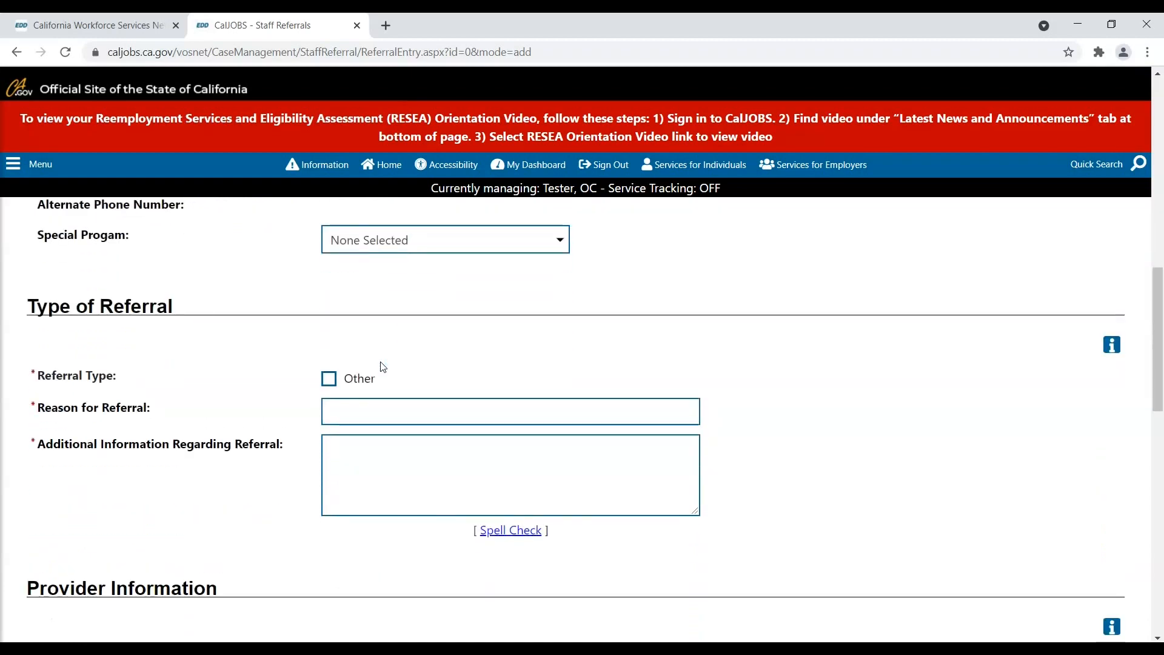
# - Tick referral type Other, describe it as 'Support for Transportation', and give reason 'Enroll into WIOA'
pyautogui.click(329, 380)
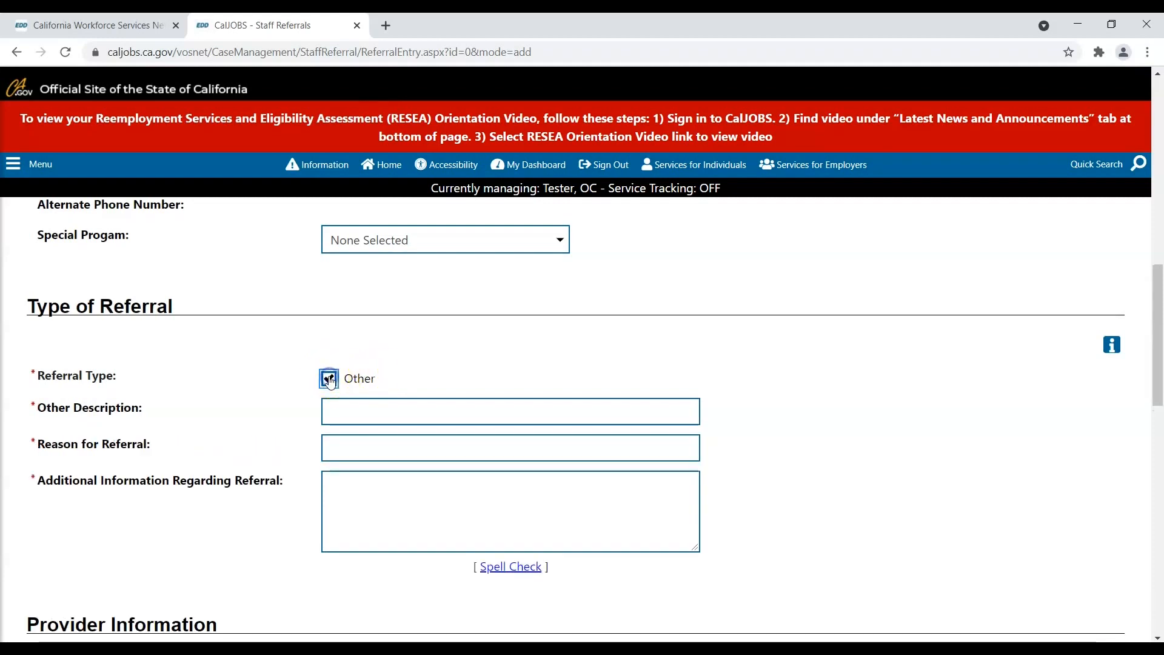
pyautogui.click(374, 416)
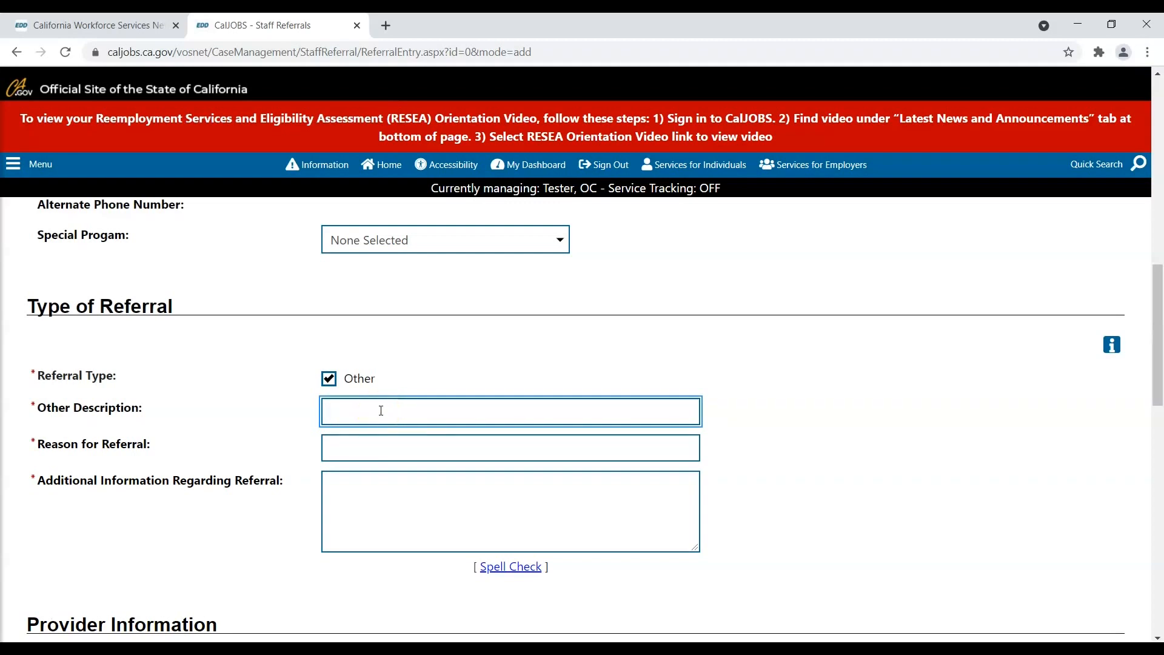
pyautogui.write('Support for T')
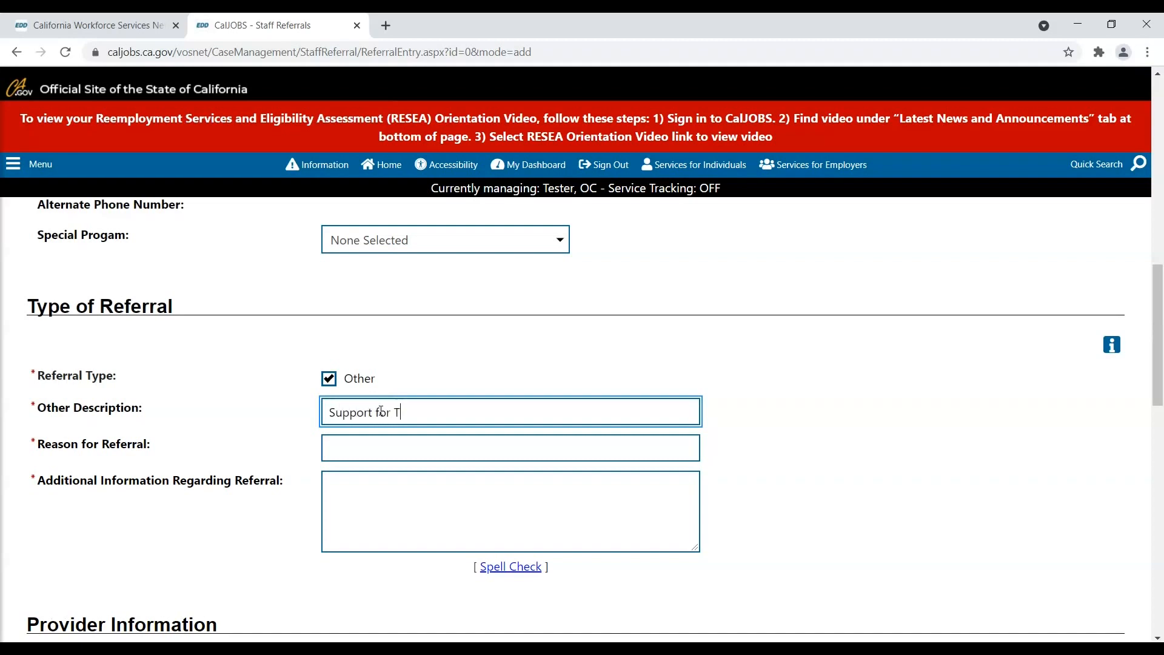
pyautogui.write('ransportation')
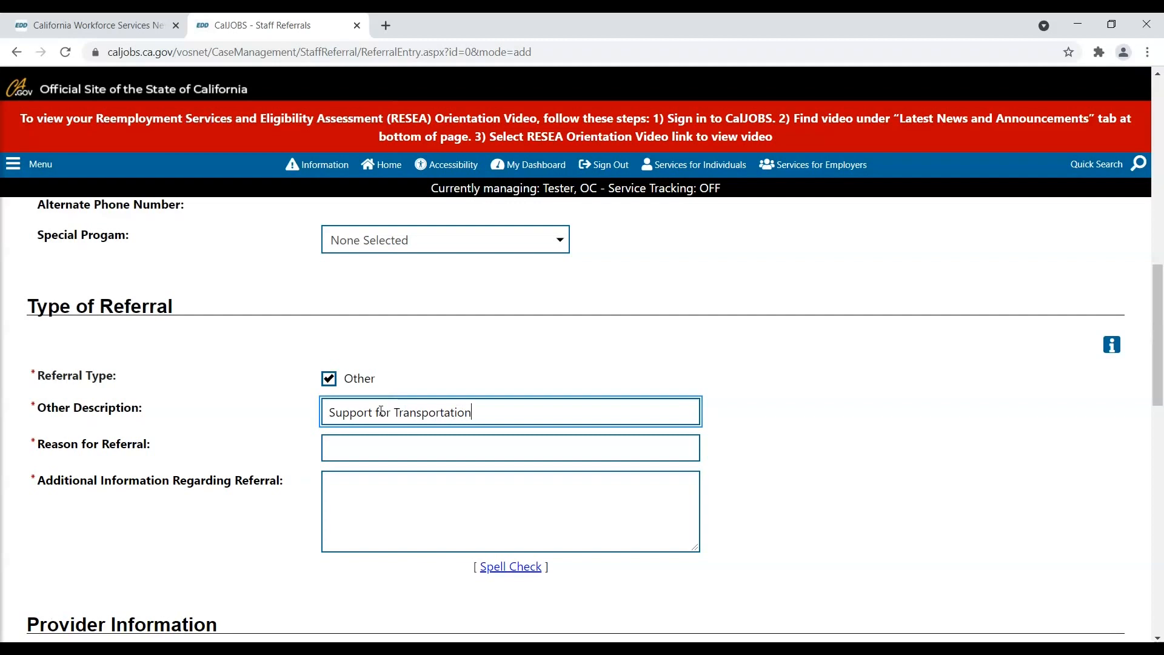
pyautogui.click(367, 445)
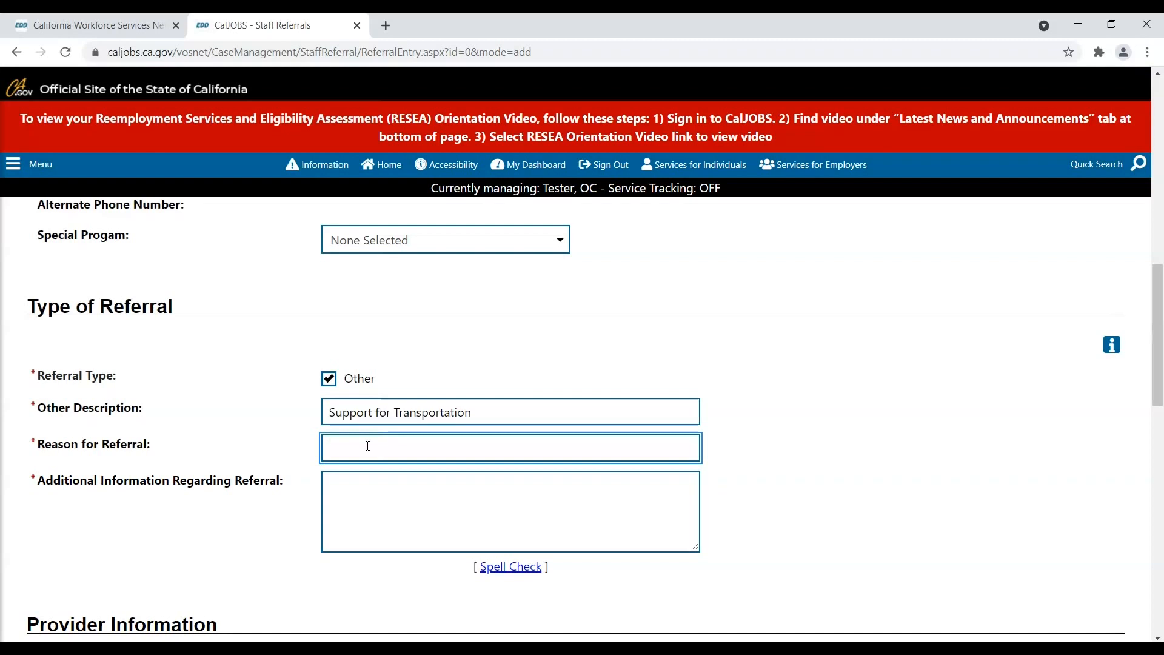
pyautogui.write('Enroll into WIOA')
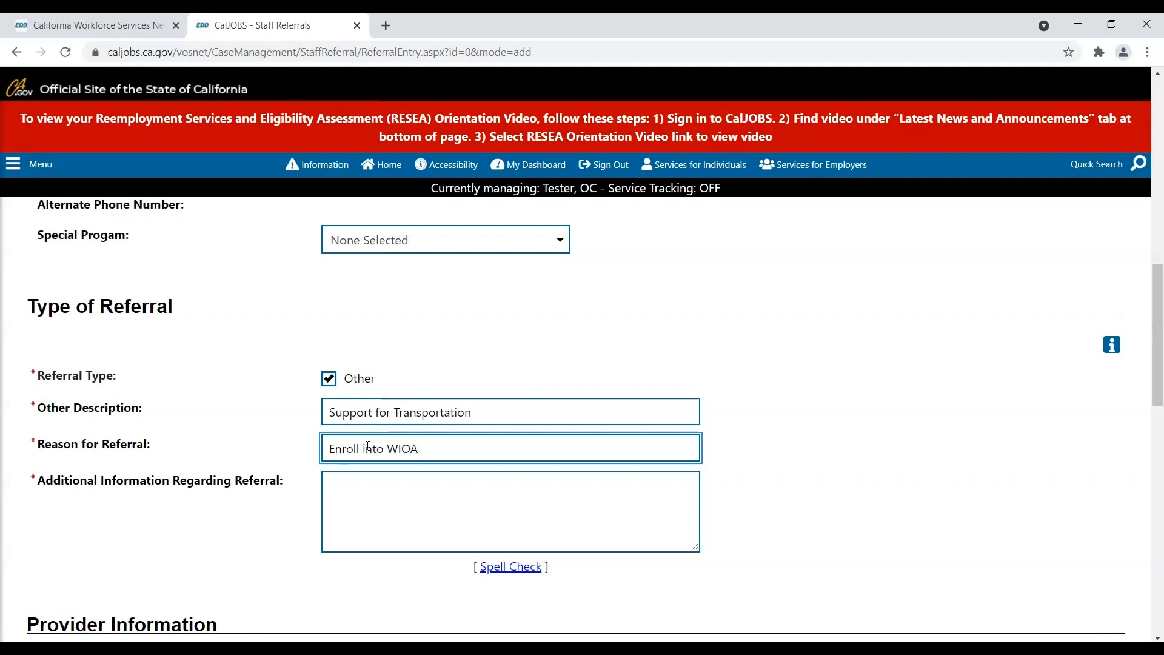
pyautogui.click(376, 486)
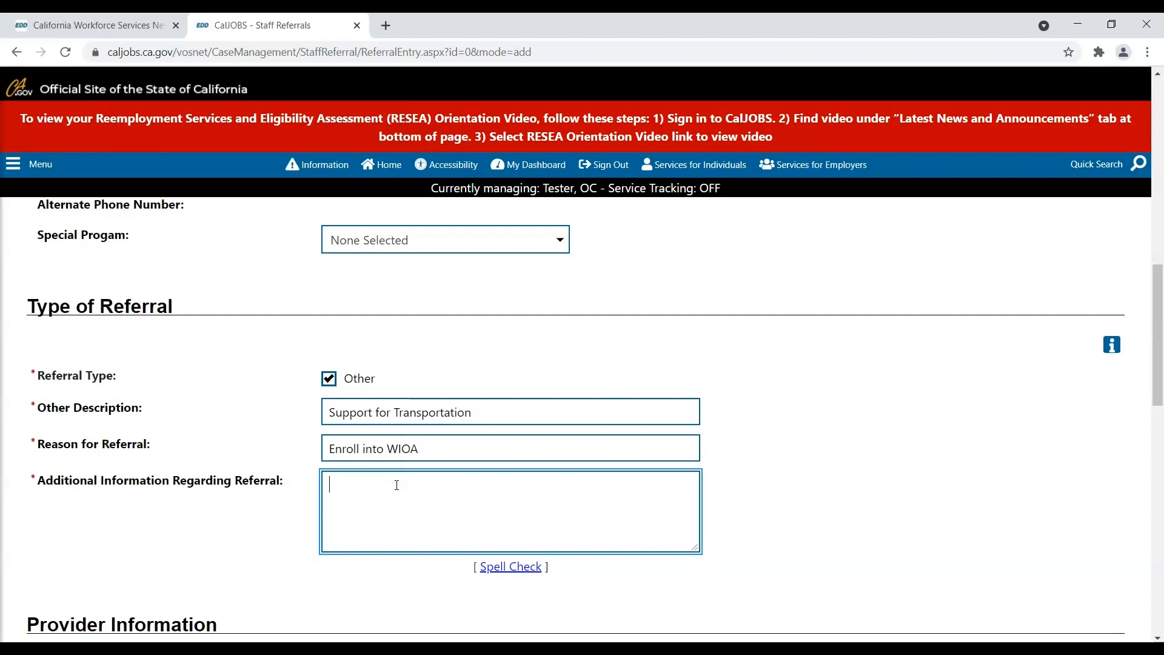
# - Type the note about transportation to school, a medical-field job and graduating Fall 2021, fixing typos
pyautogui.write('Individual is needing transporation')
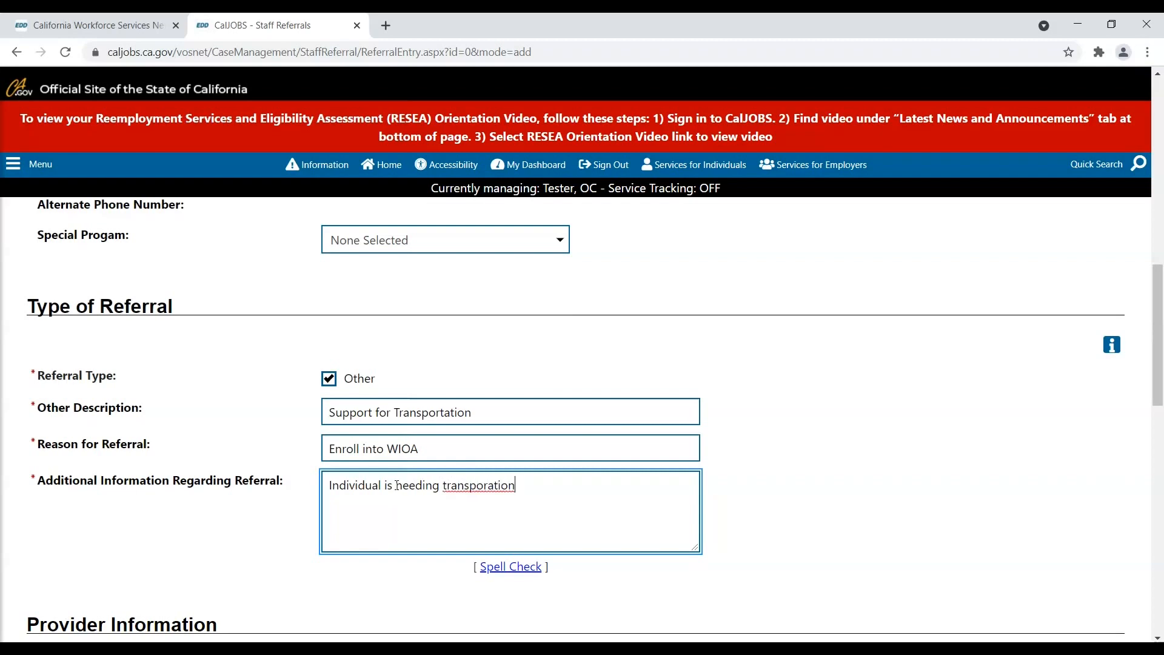
pyautogui.rightClick(473, 489)
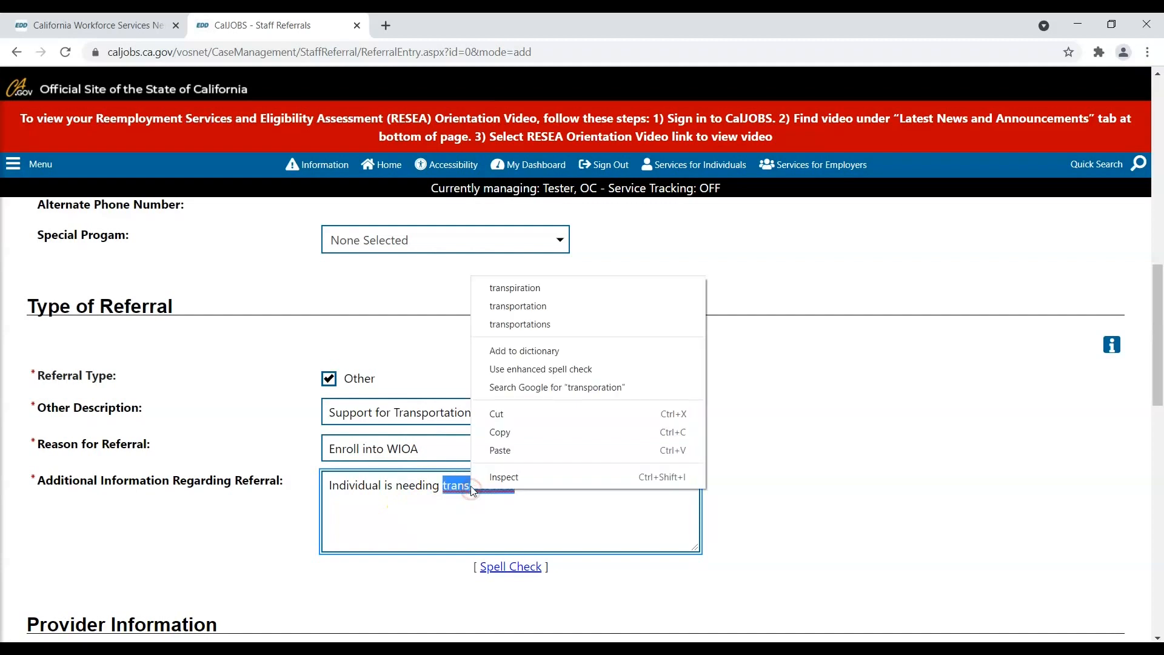
pyautogui.click(517, 306)
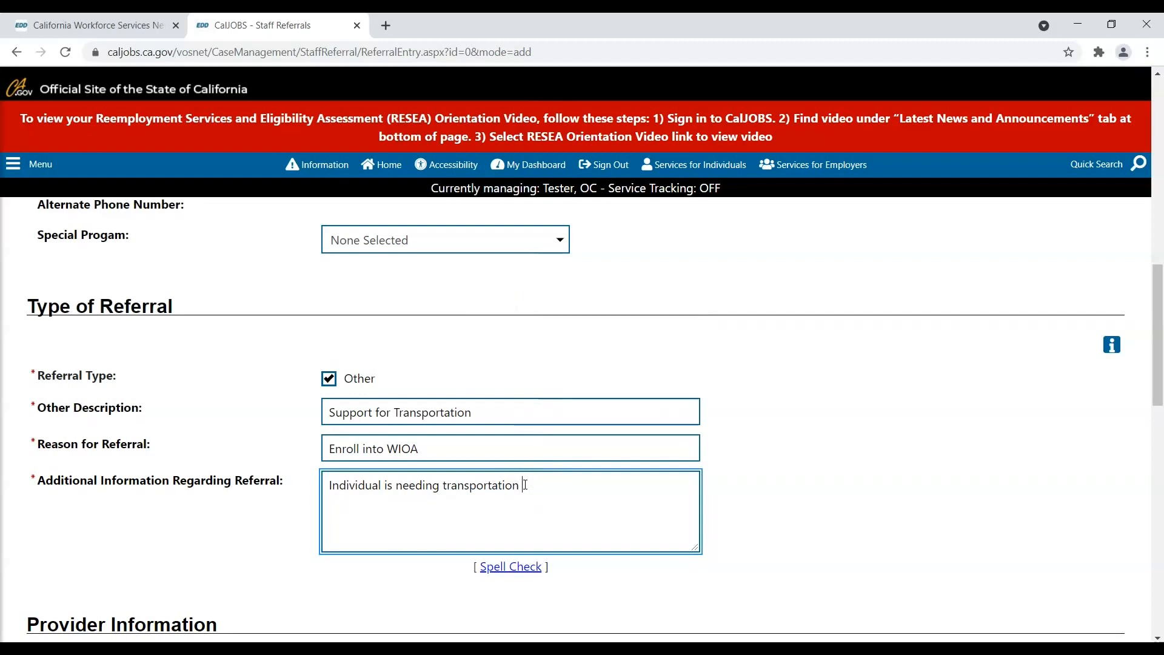
pyautogui.write('assistance to commute to scho')
pyautogui.press('BackSpace')
pyautogui.write('hool a')
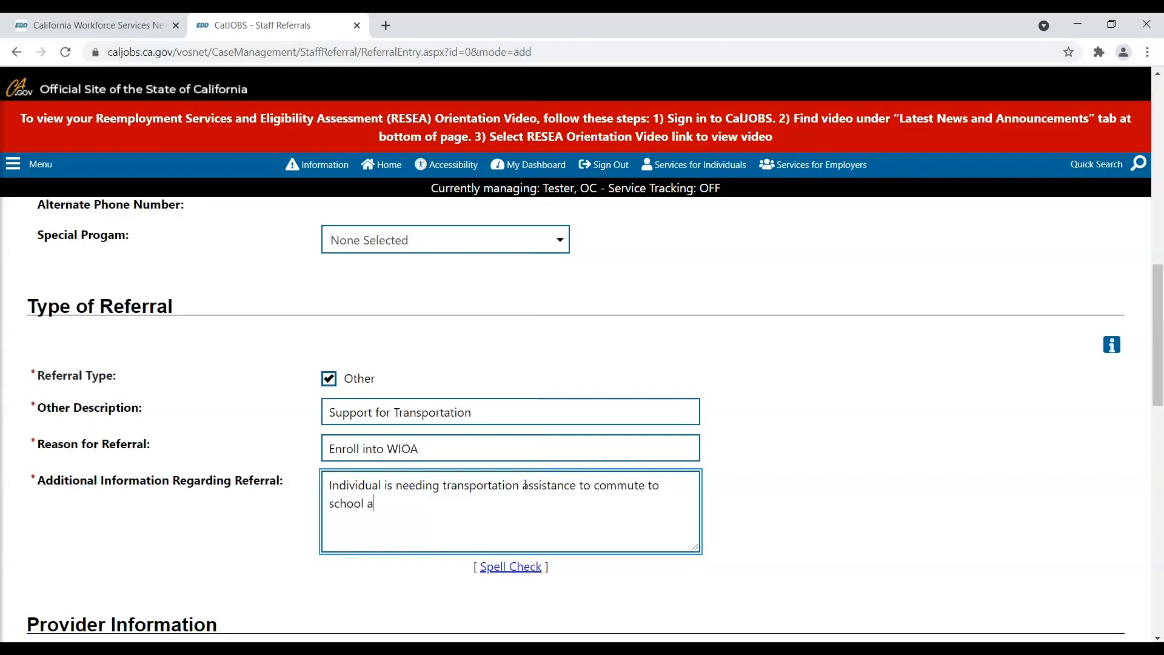
pyautogui.write('nd is looking to obtain a')
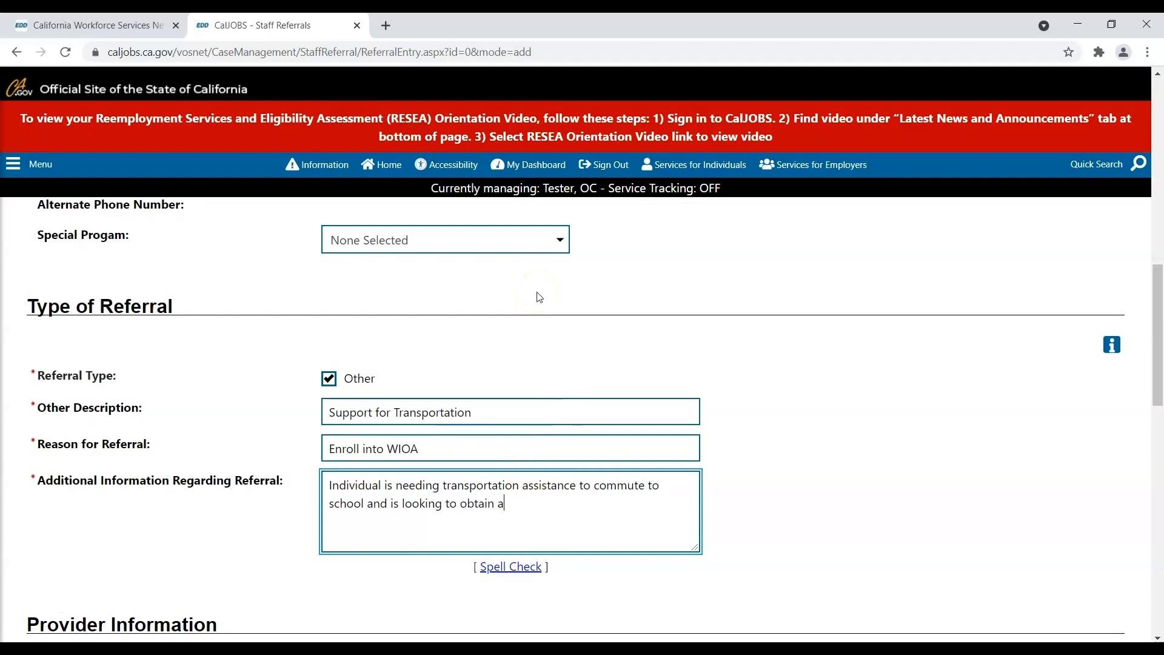
pyautogui.write(' job in the medical field. ')
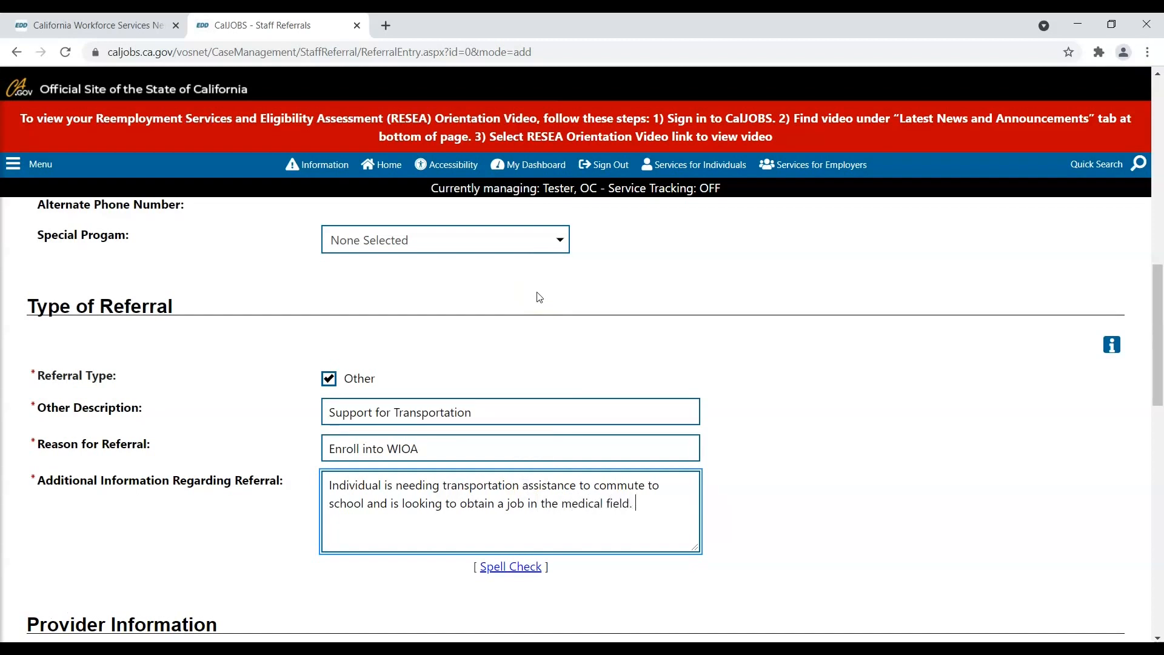
pyautogui.write('Individual is graduating in Fall 2020')
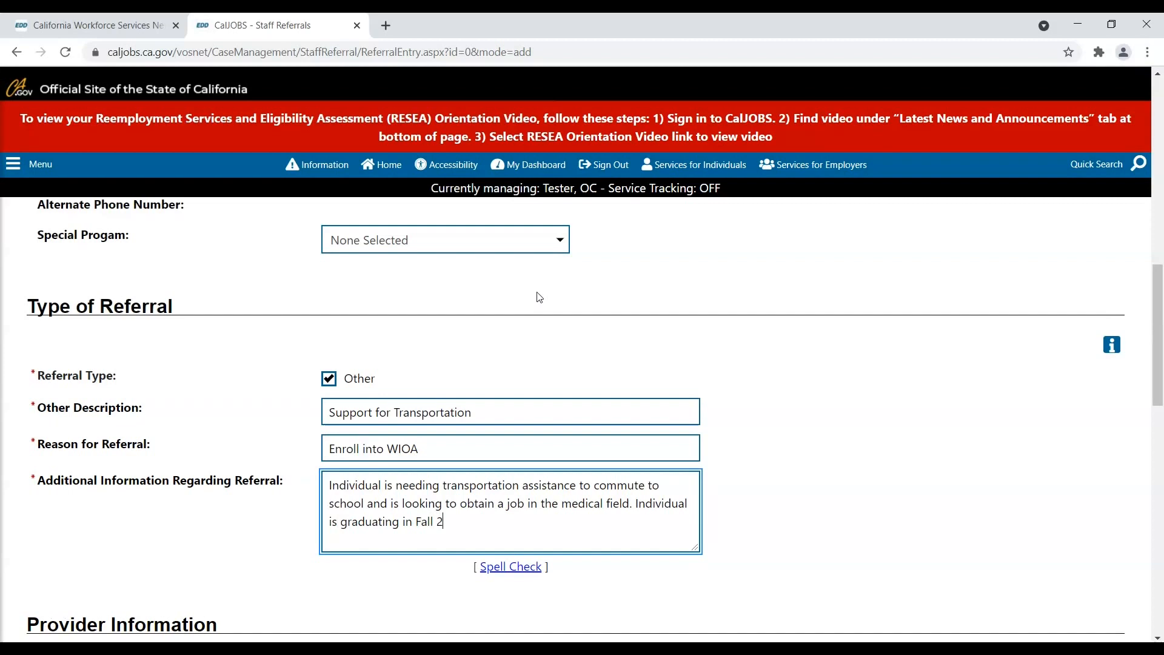
pyautogui.press('BackSpace')
pyautogui.write('1.')
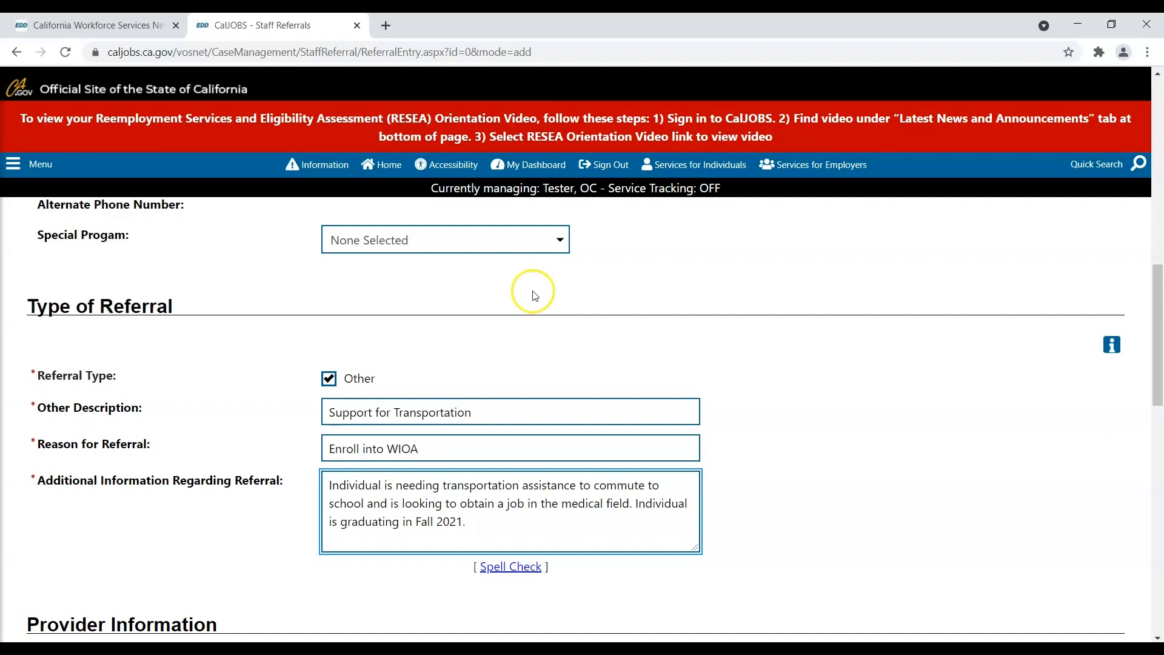
pyautogui.scroll(-1, 529, 303)
pyautogui.scroll(-4, 530, 309)
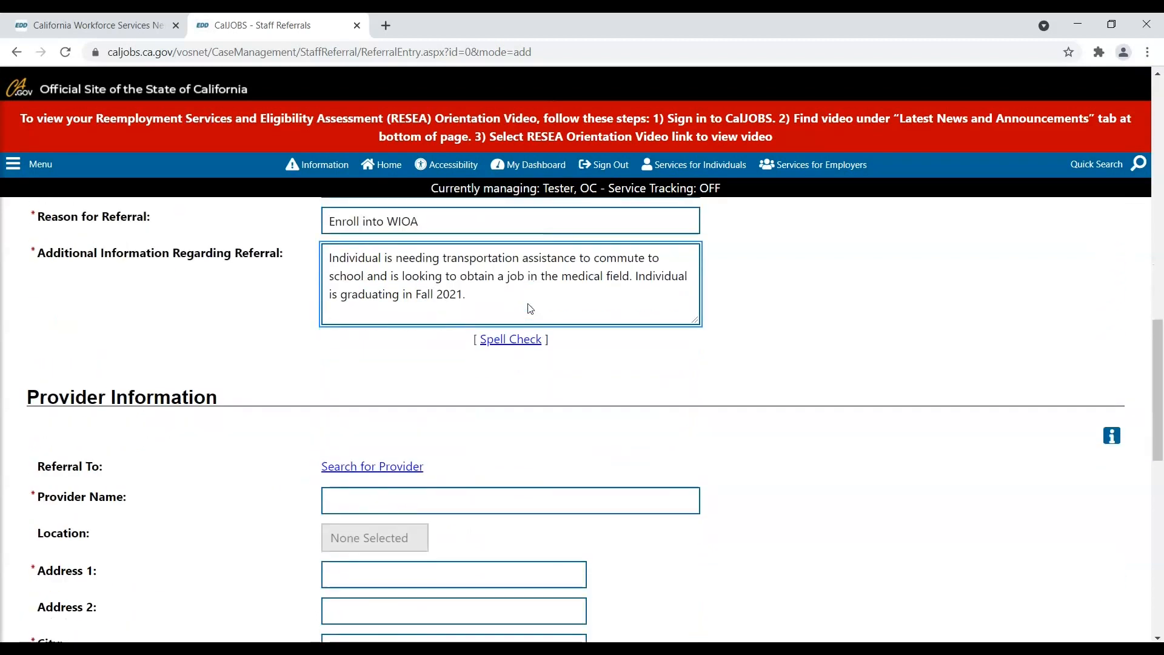
pyautogui.scroll(-1, 530, 308)
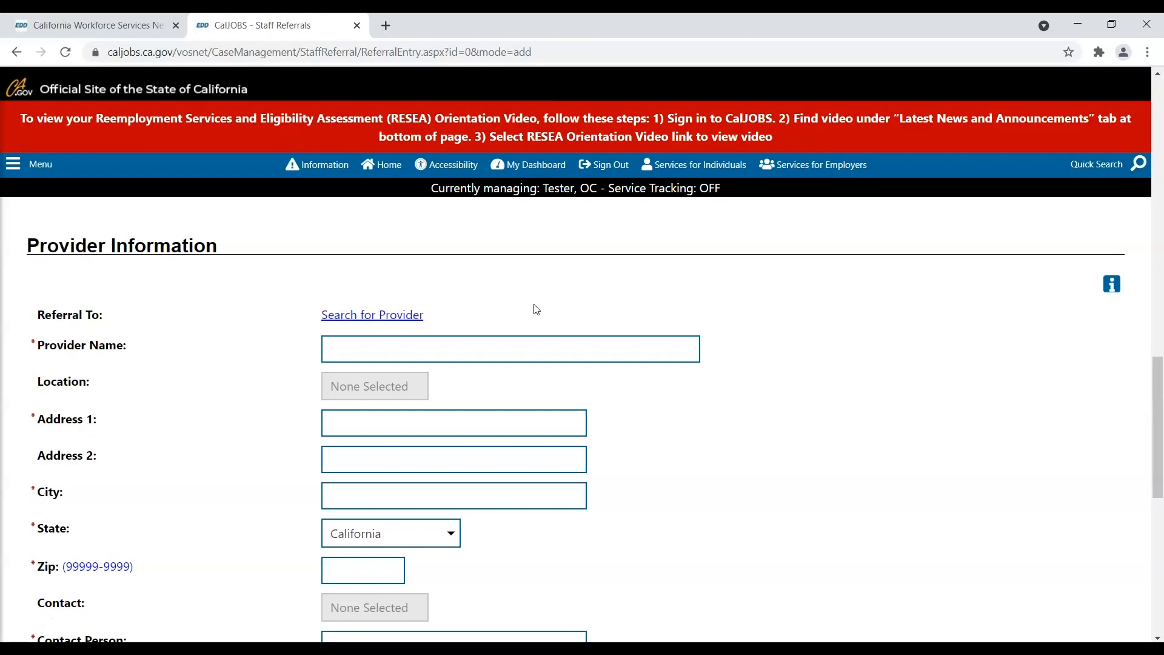
pyautogui.click(536, 310)
pyautogui.scroll(-3, 534, 316)
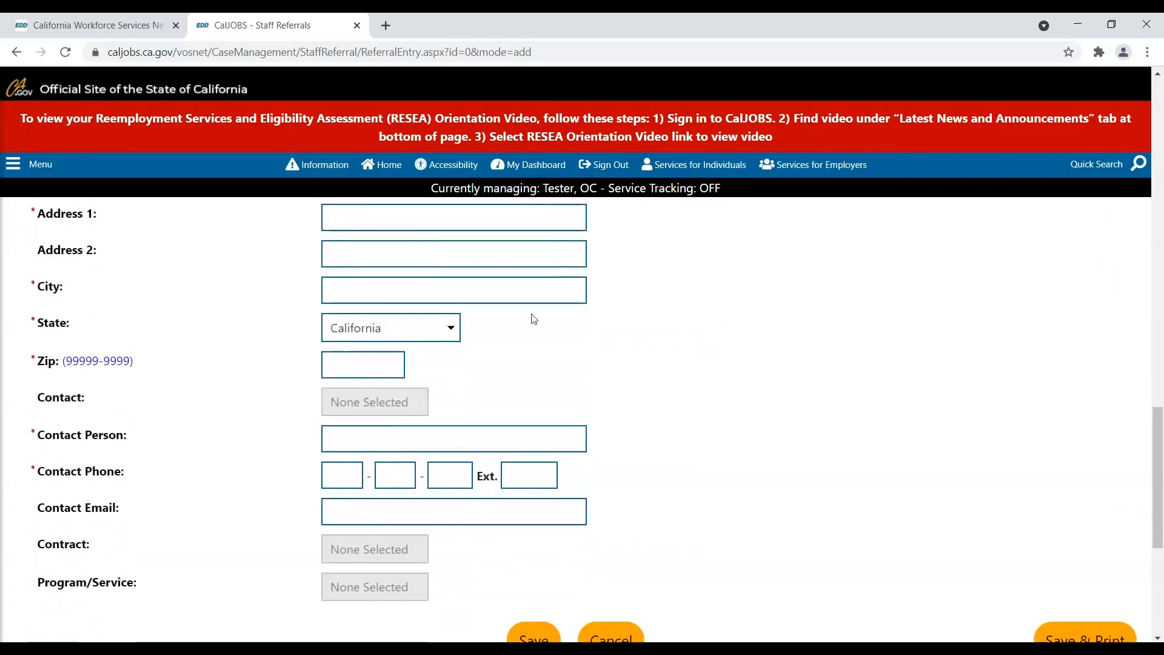
pyautogui.scroll(-3, 533, 319)
pyautogui.click(508, 339)
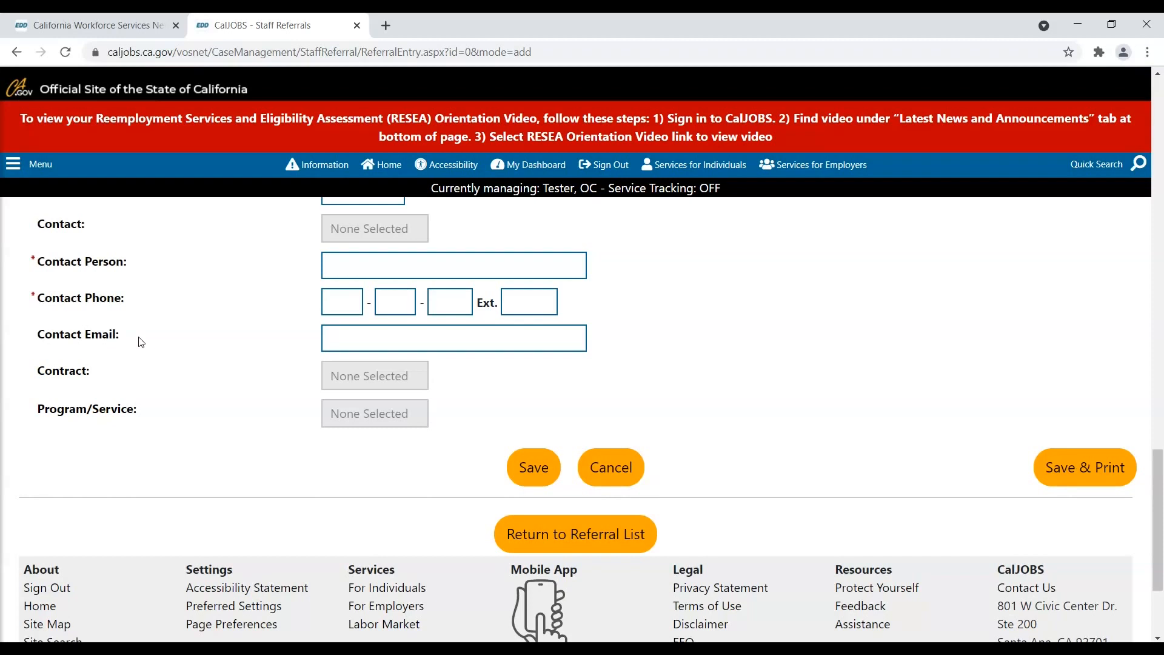
# - Return to Provider Information and launch Search for Provider beside the Referral To field
pyautogui.click(136, 342)
pyautogui.scroll(2, 285, 329)
pyautogui.scroll(5, 285, 329)
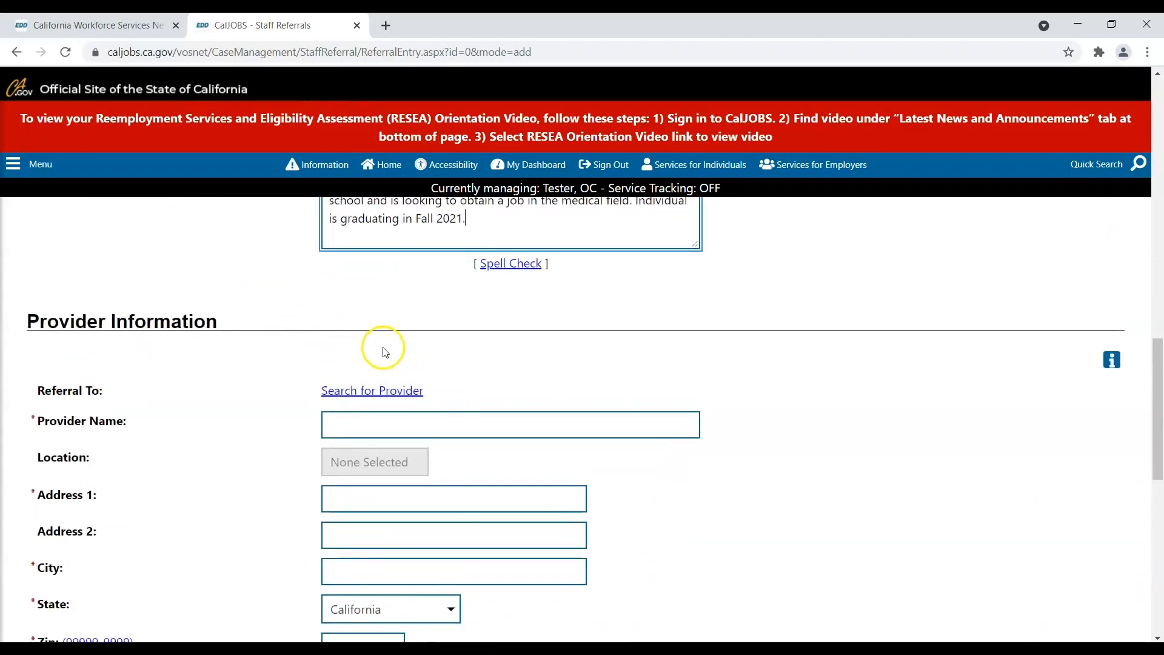
pyautogui.click(397, 392)
# - Search providers for 'Referral Test' and select it from the Providers List
pyautogui.click(516, 259)
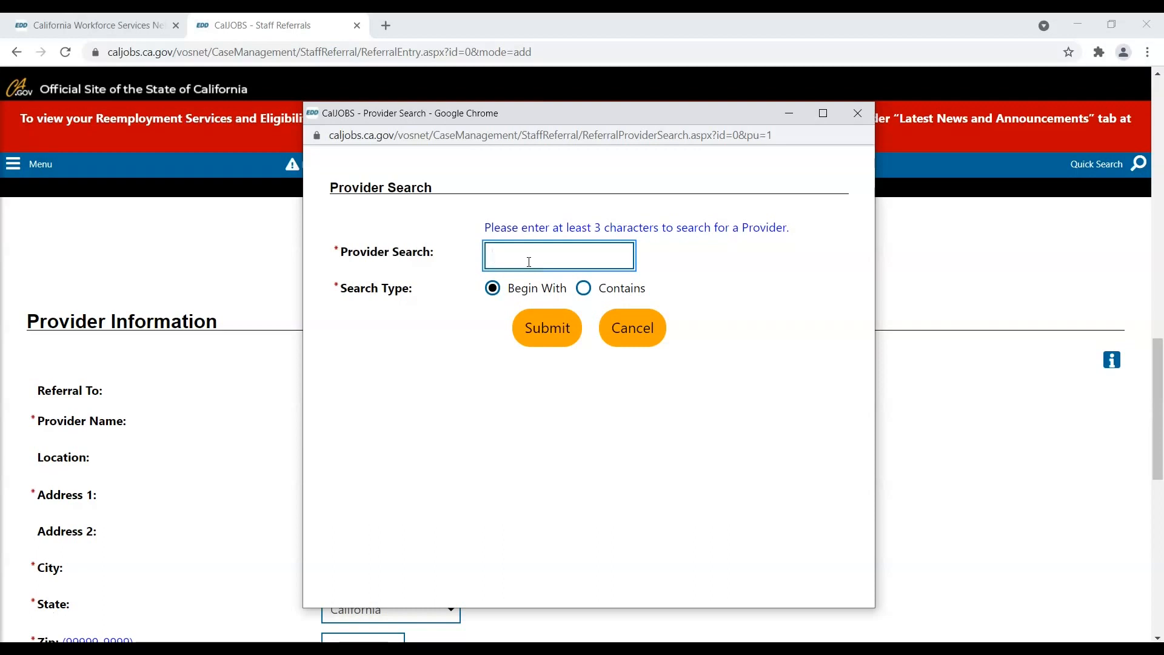
pyautogui.write('Referral Test')
pyautogui.click(542, 327)
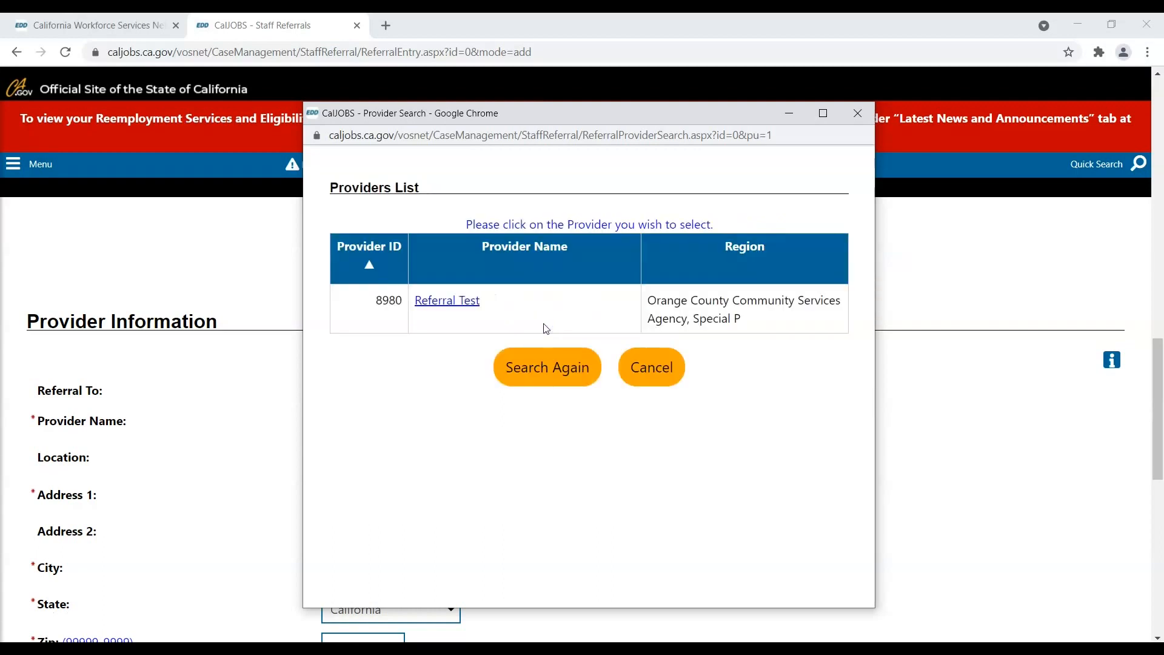
pyautogui.click(457, 310)
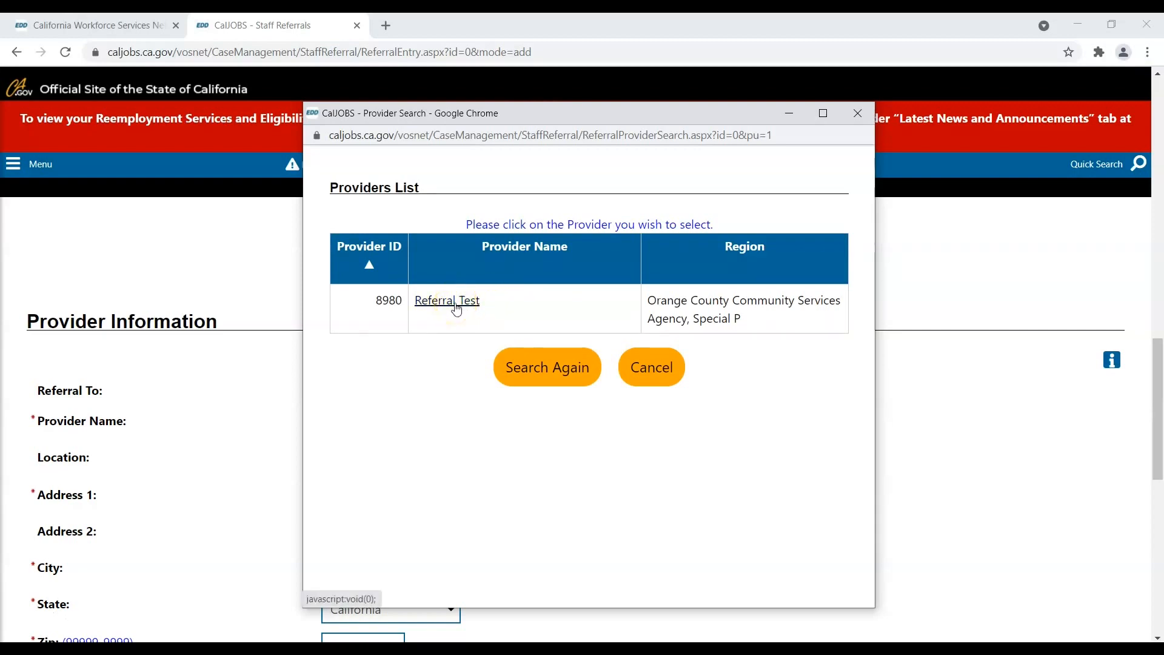
pyautogui.click(457, 309)
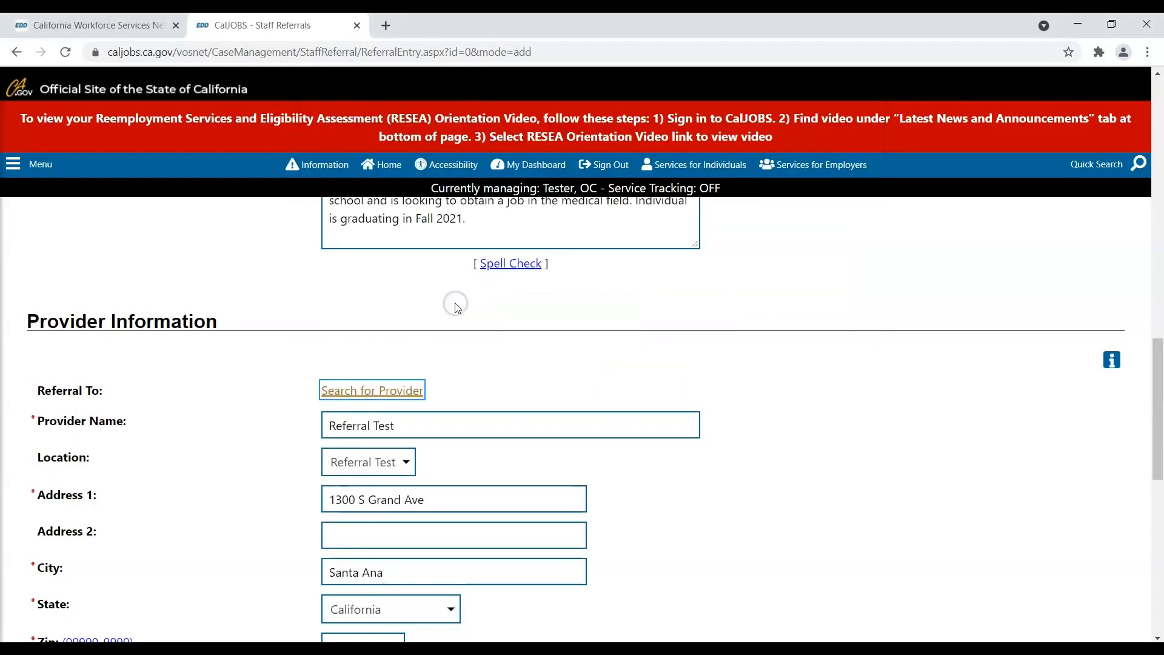
pyautogui.scroll(-2, 459, 309)
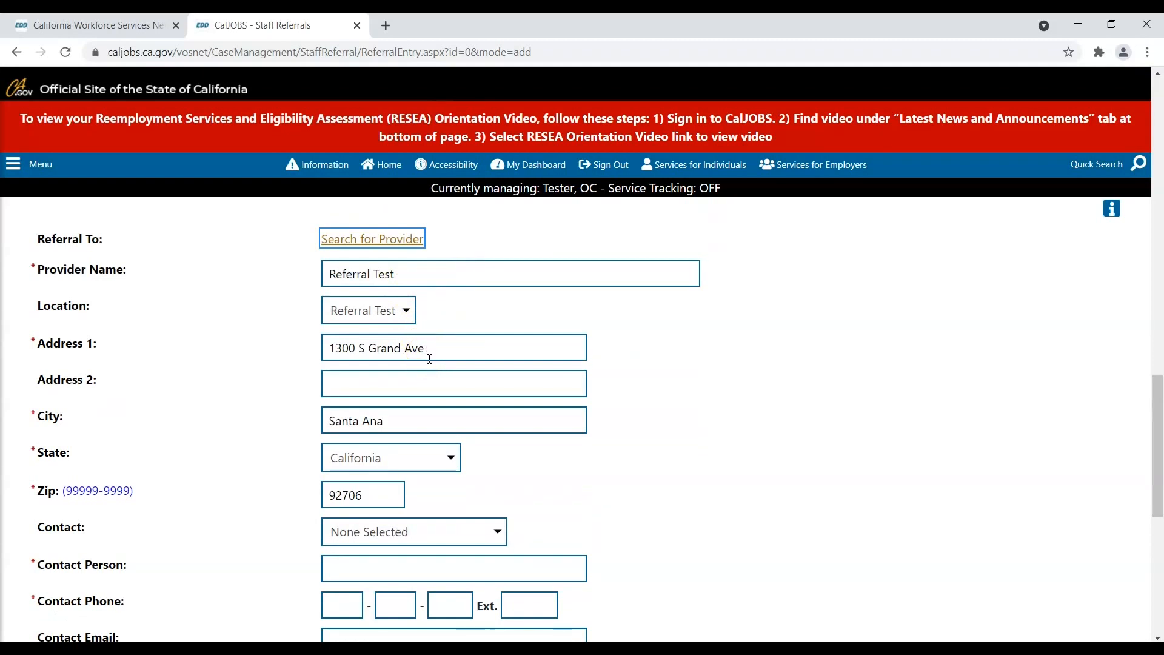
pyautogui.click(413, 322)
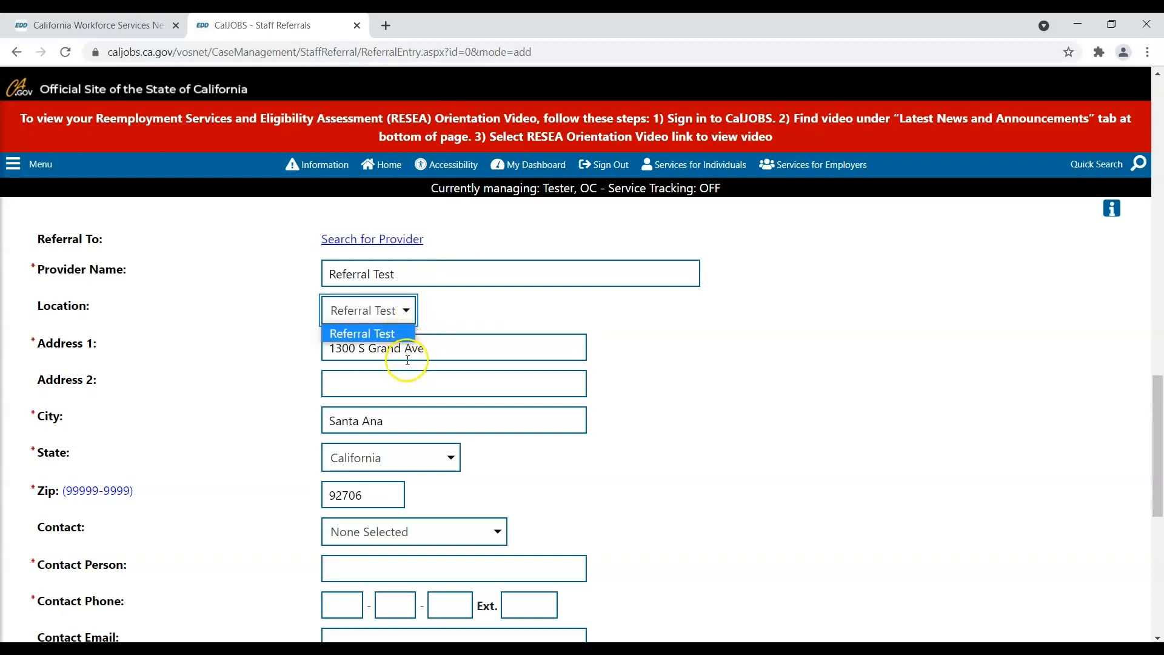
pyautogui.click(449, 315)
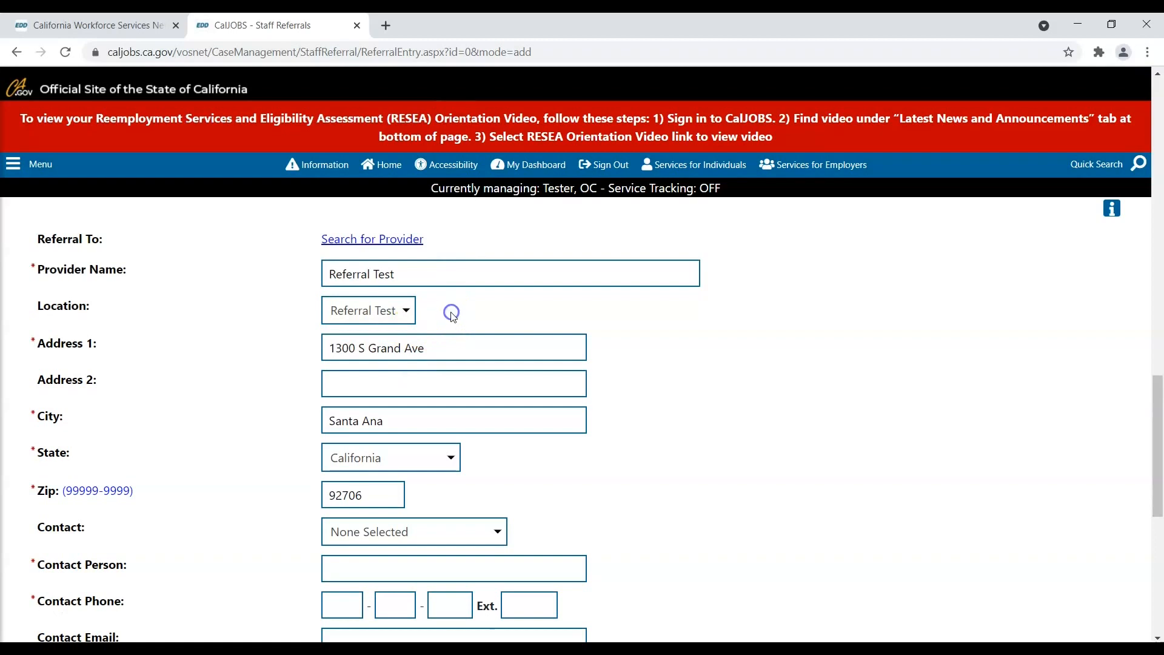
pyautogui.scroll(-1, 449, 315)
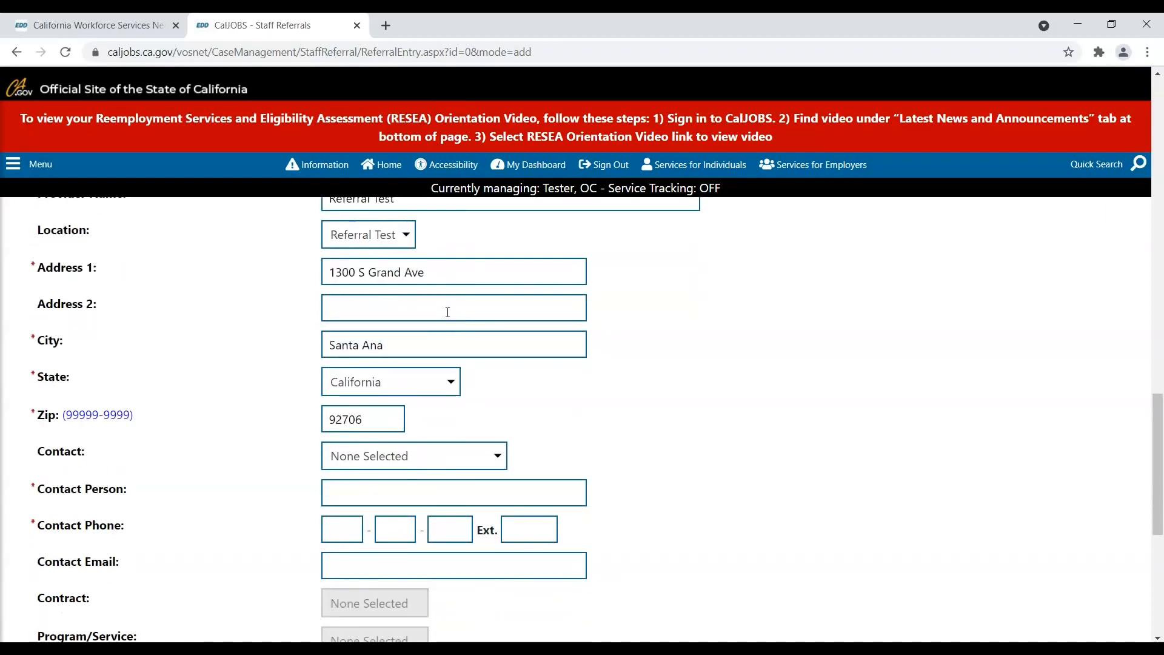
pyautogui.scroll(-2, 448, 314)
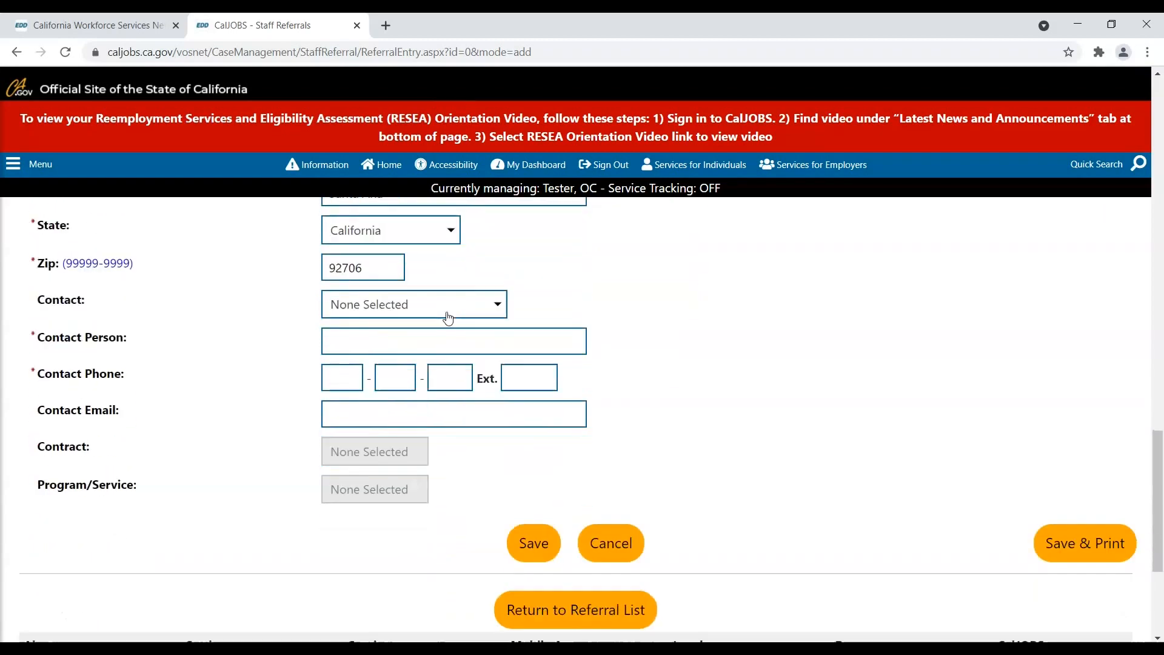
# - Pick the second WIOA Case Manager as provider contact and save the Referral Test referral
pyautogui.click(434, 315)
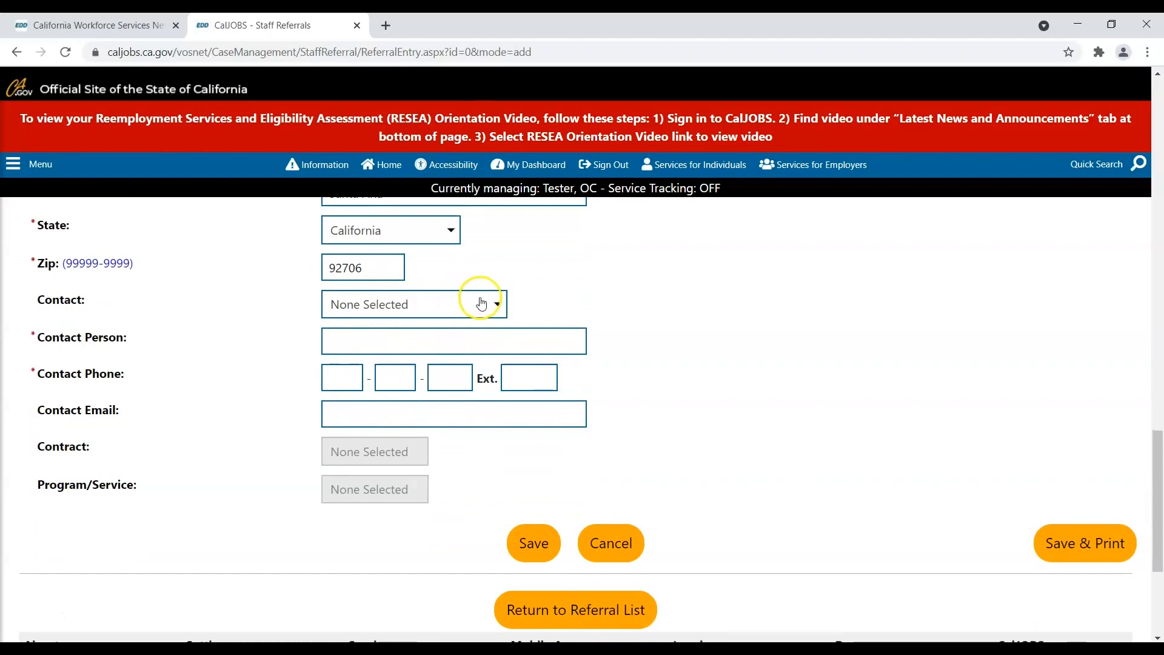
pyautogui.click(498, 310)
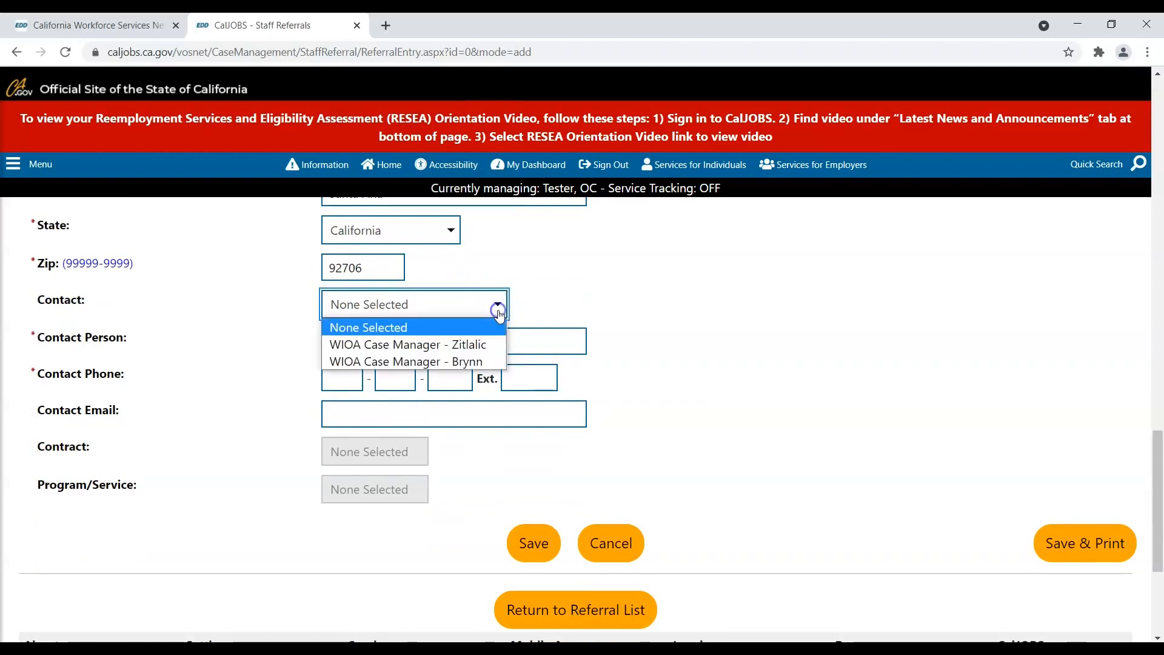
pyautogui.click(483, 345)
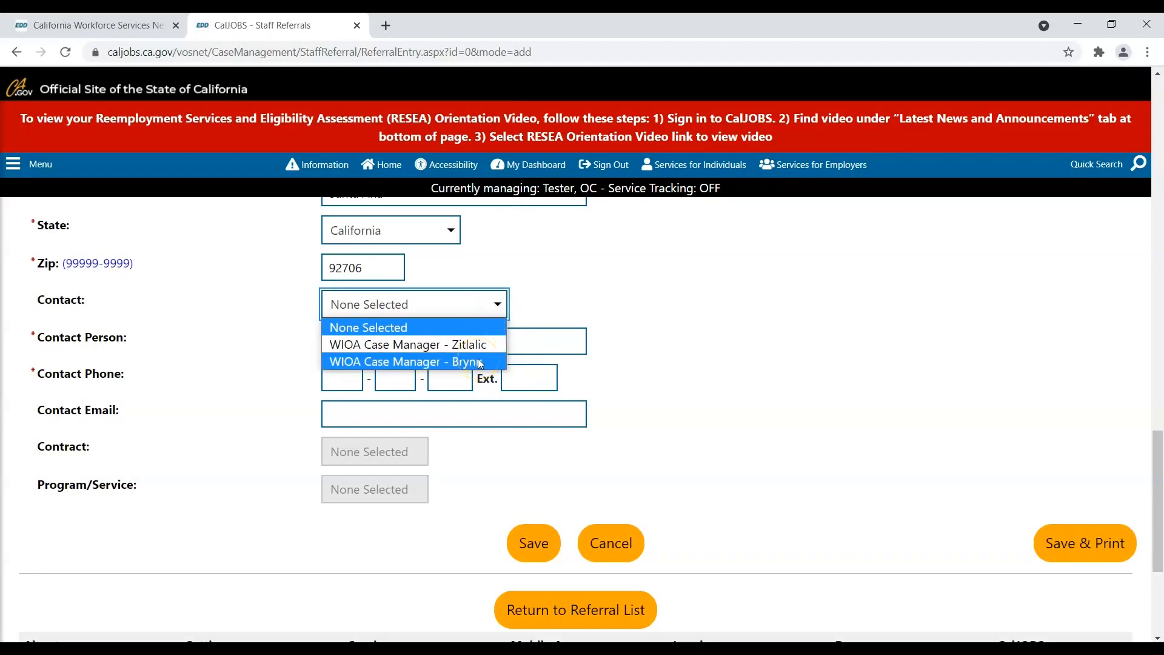
pyautogui.click(480, 361)
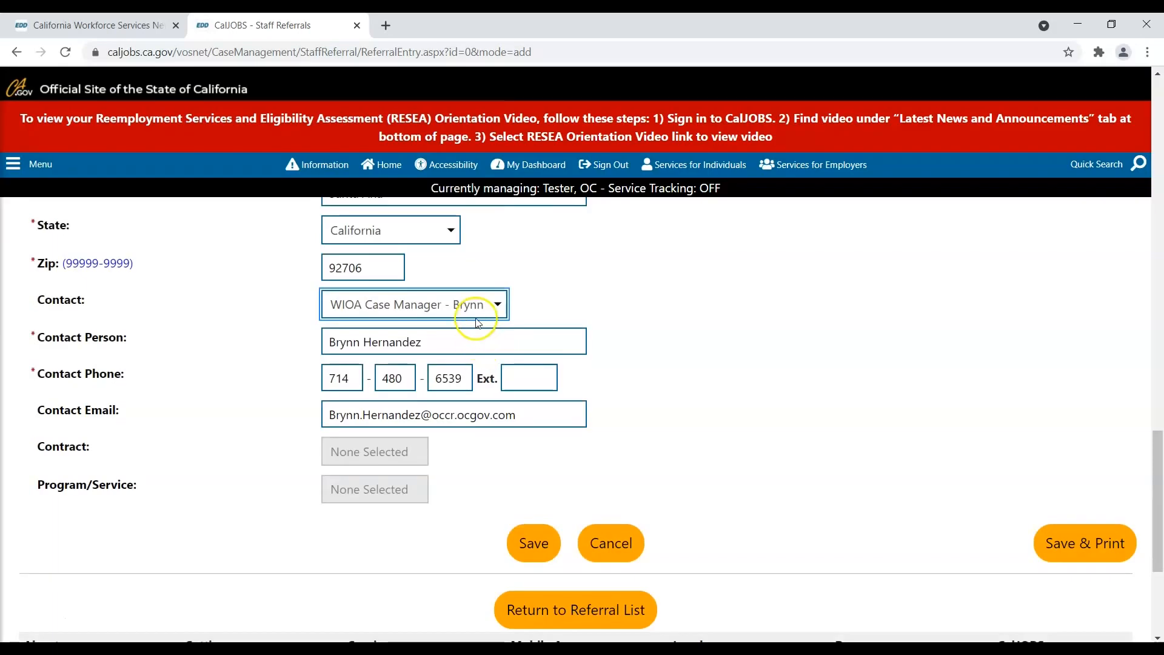
pyautogui.scroll(-1, 476, 320)
pyautogui.click(340, 342)
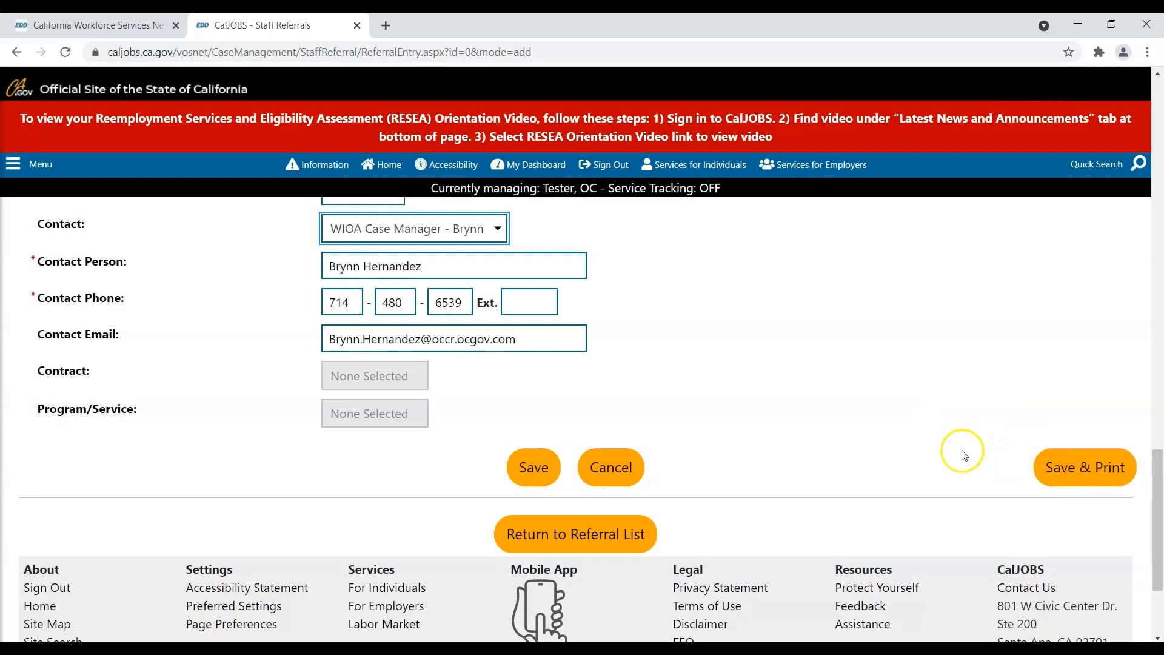
pyautogui.click(532, 470)
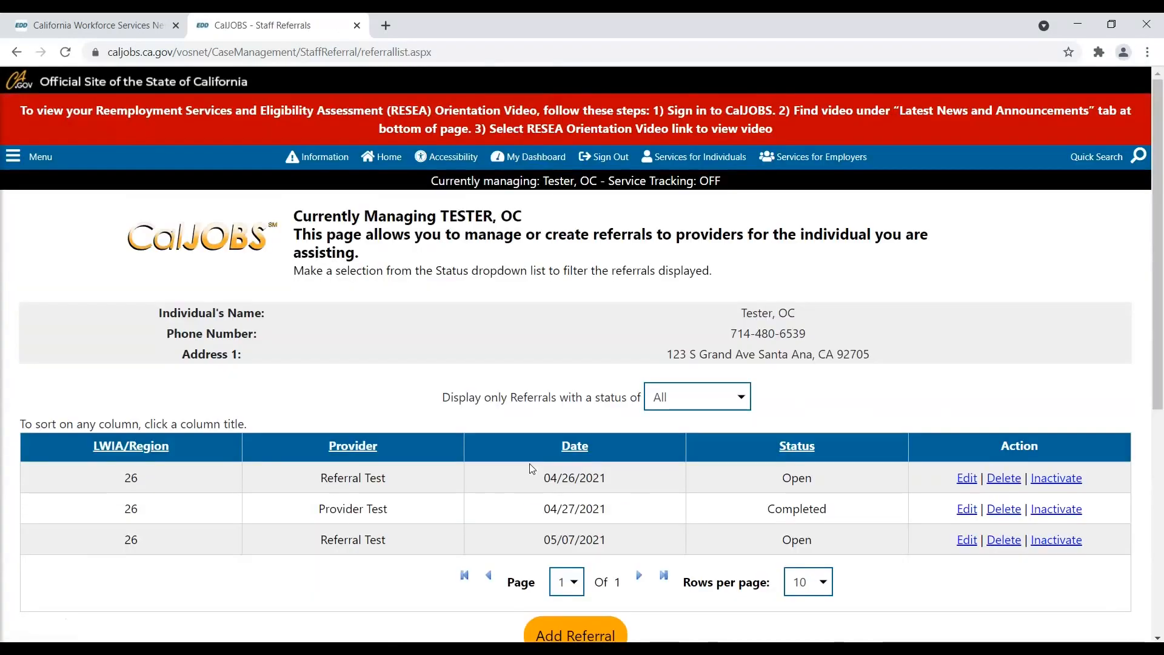
pyautogui.scroll(-1, 471, 455)
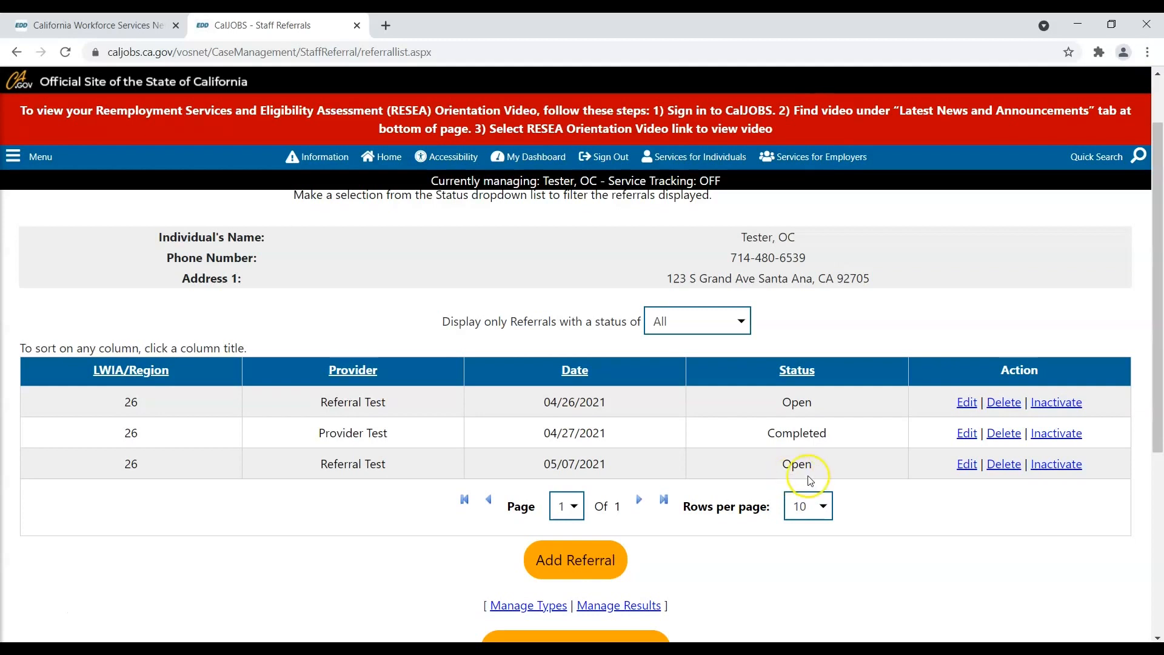
# - Reopen the 05/07/2021 Referral Test referral, review its additional information, and save it
pyautogui.click(965, 464)
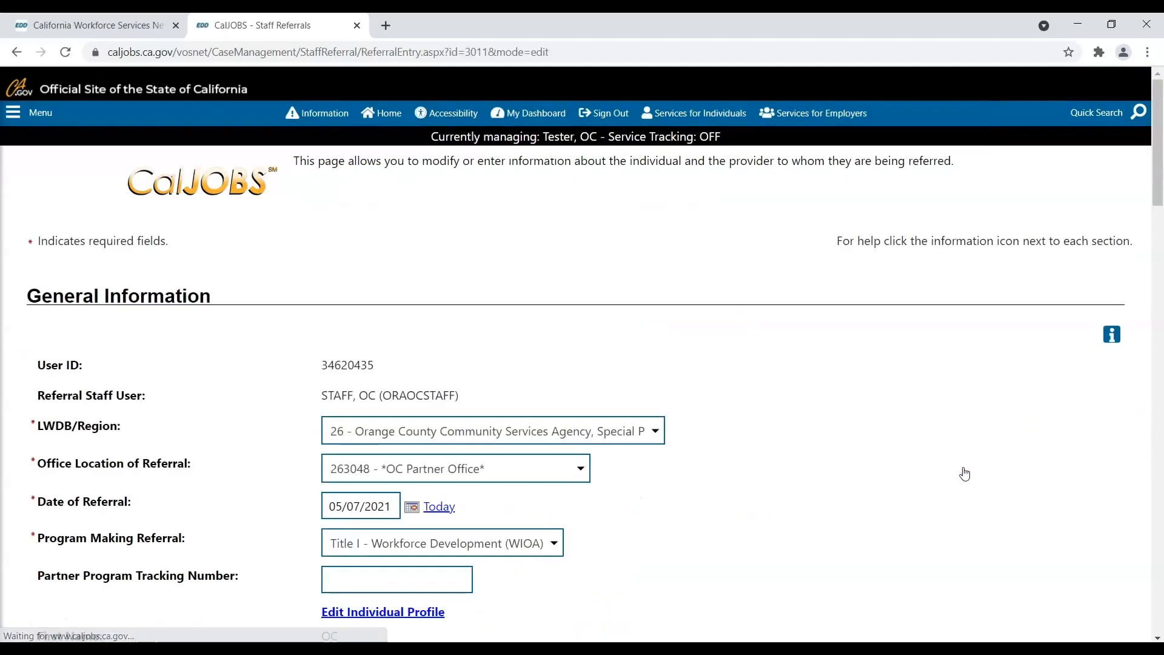
pyautogui.scroll(-5, 963, 469)
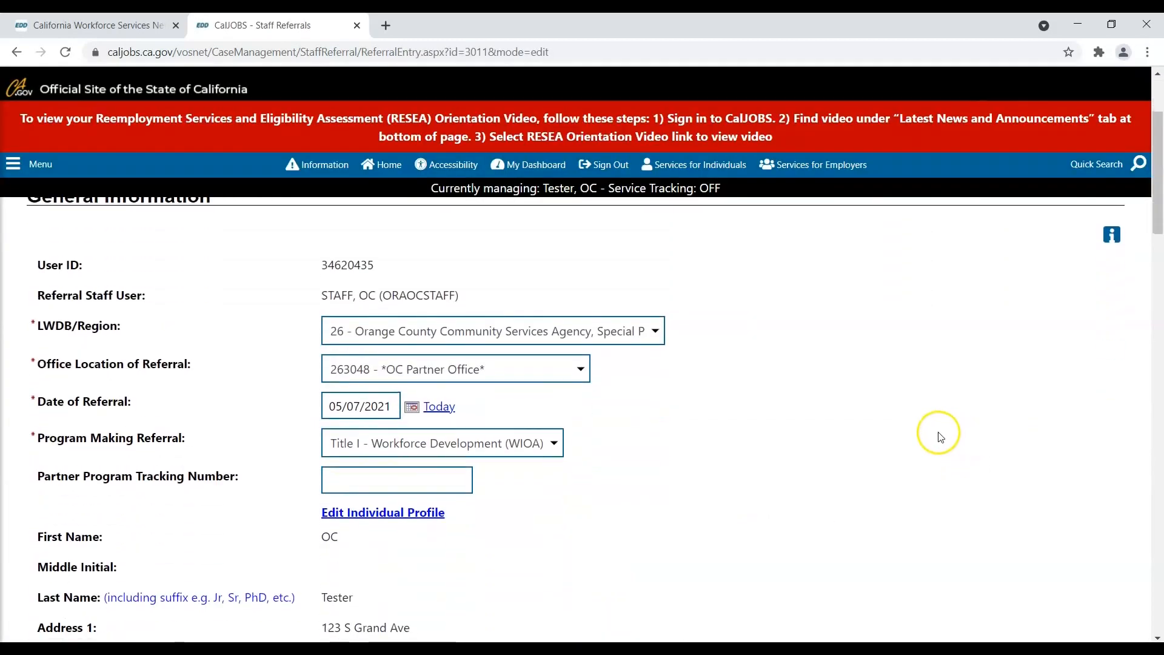
pyautogui.scroll(-9, 905, 409)
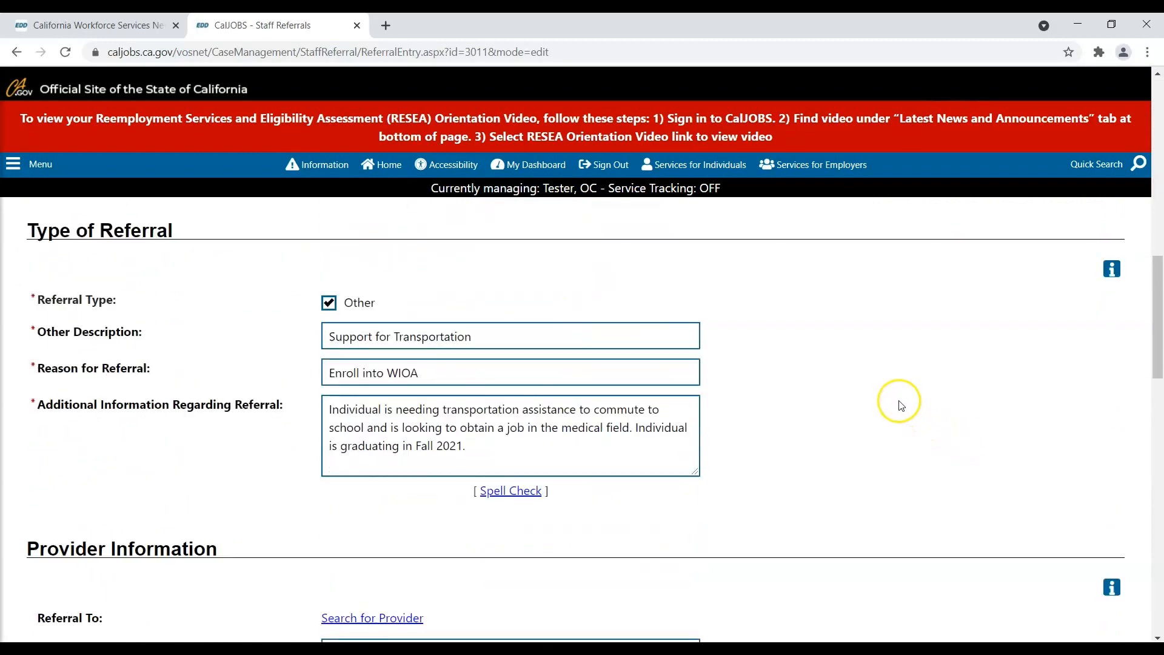
pyautogui.click(627, 452)
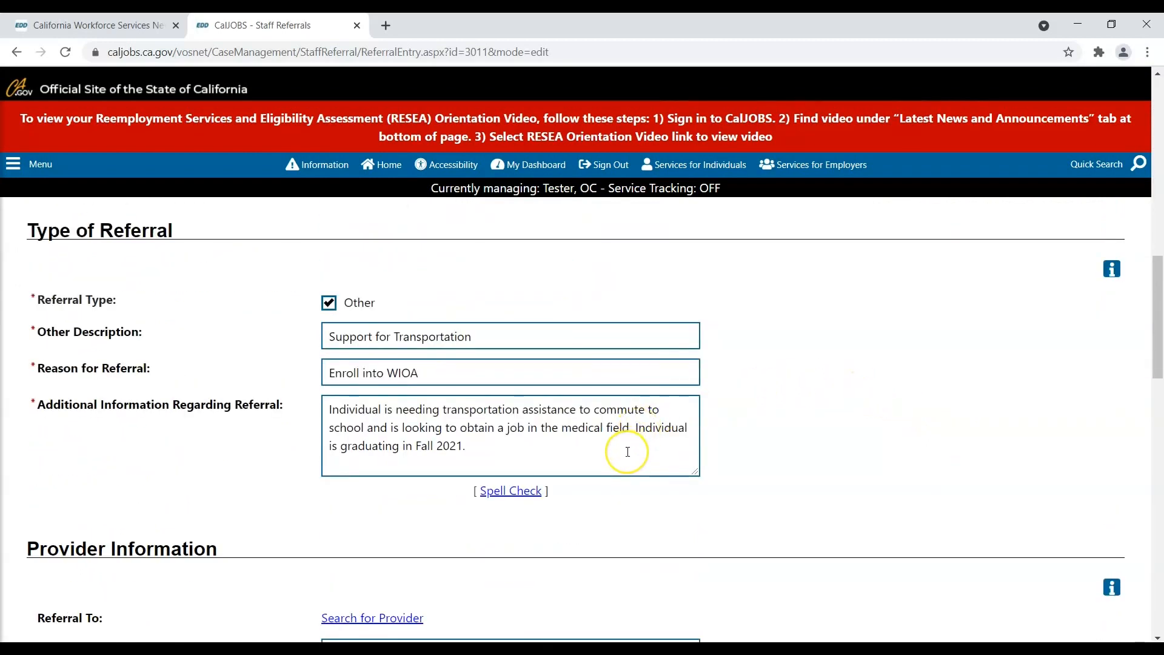
pyautogui.click(616, 450)
pyautogui.scroll(-12, 616, 450)
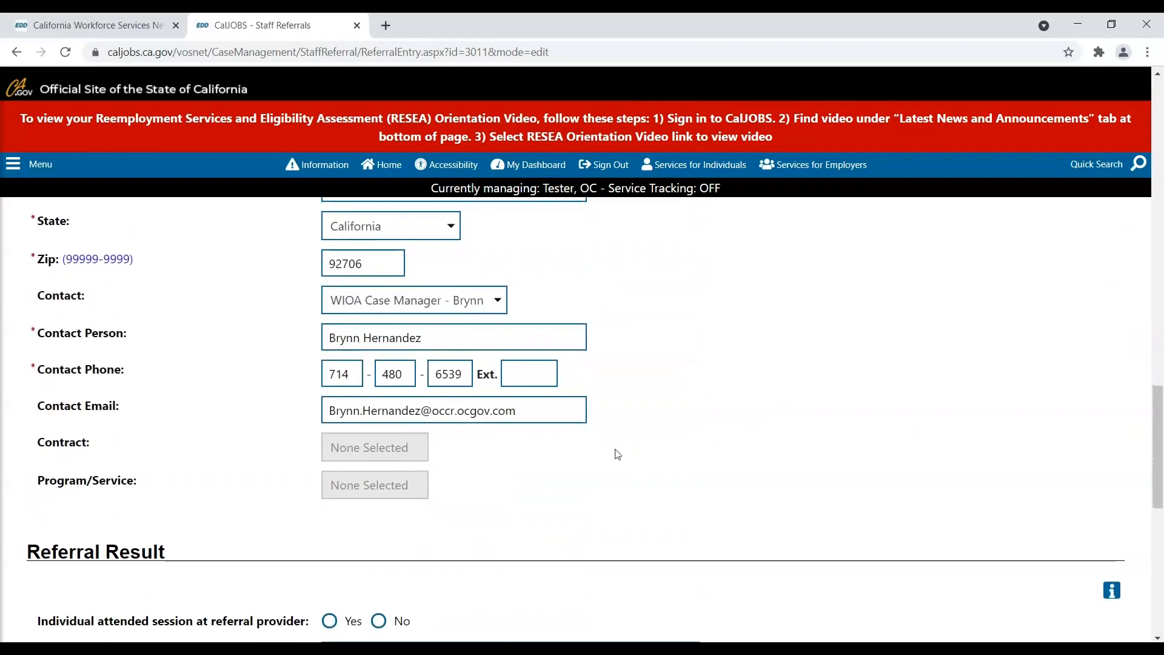
pyautogui.scroll(-3, 614, 449)
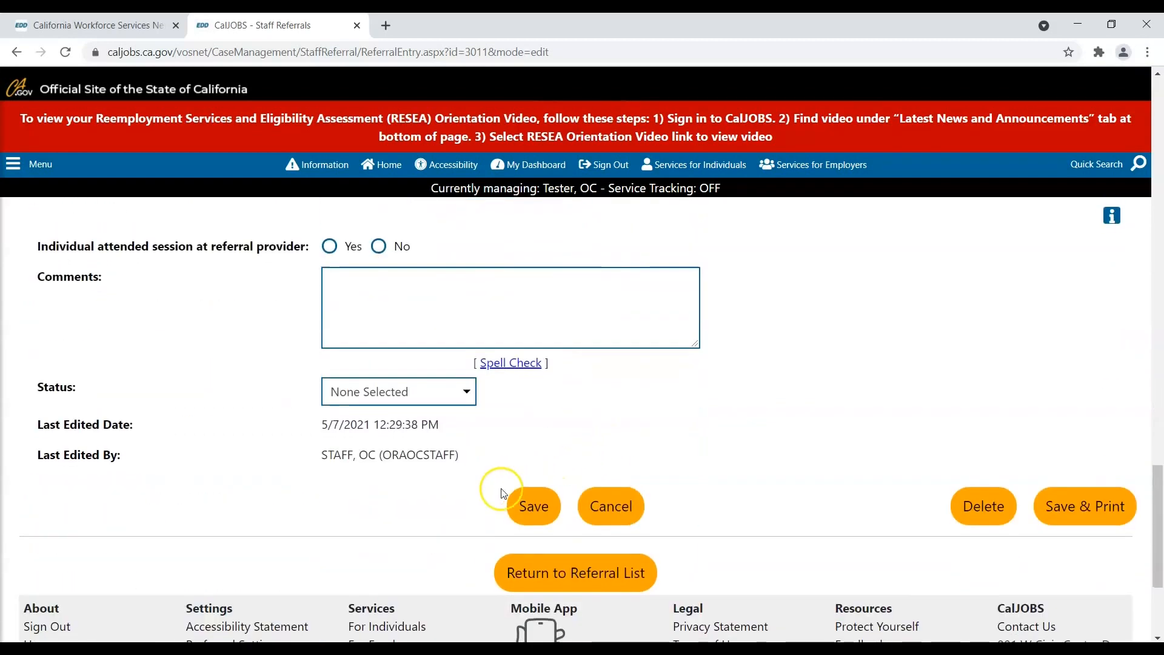
pyautogui.click(517, 509)
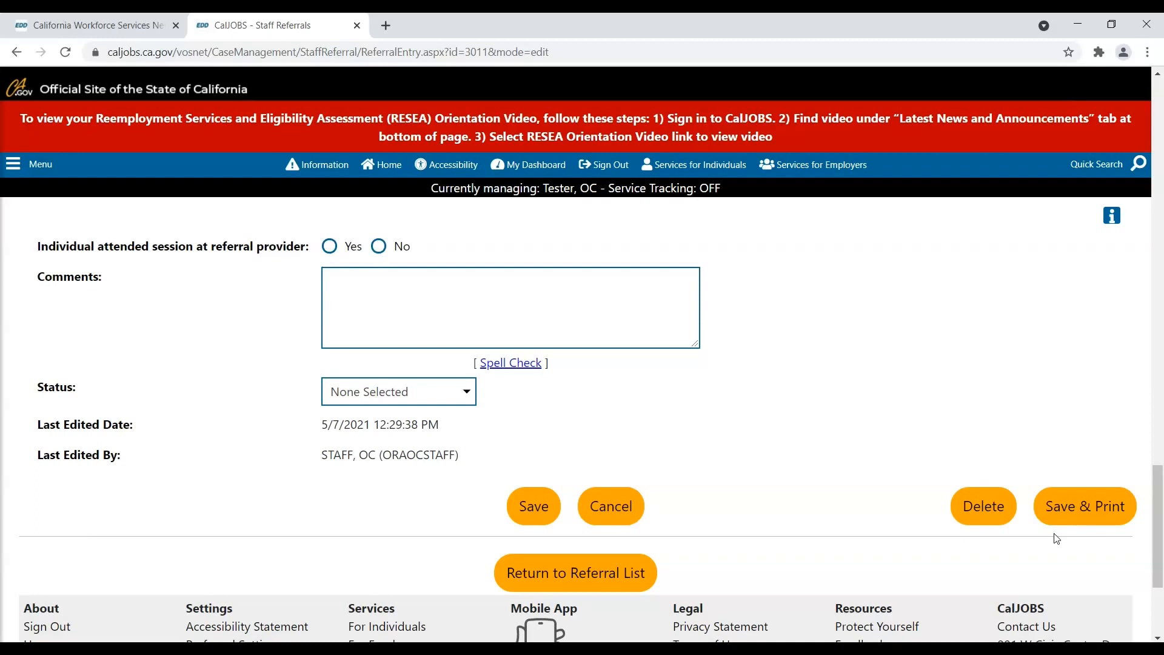
pyautogui.click(981, 519)
# - Choose Release Individual under Currently Managing in the Menu panel
pyautogui.click(13, 172)
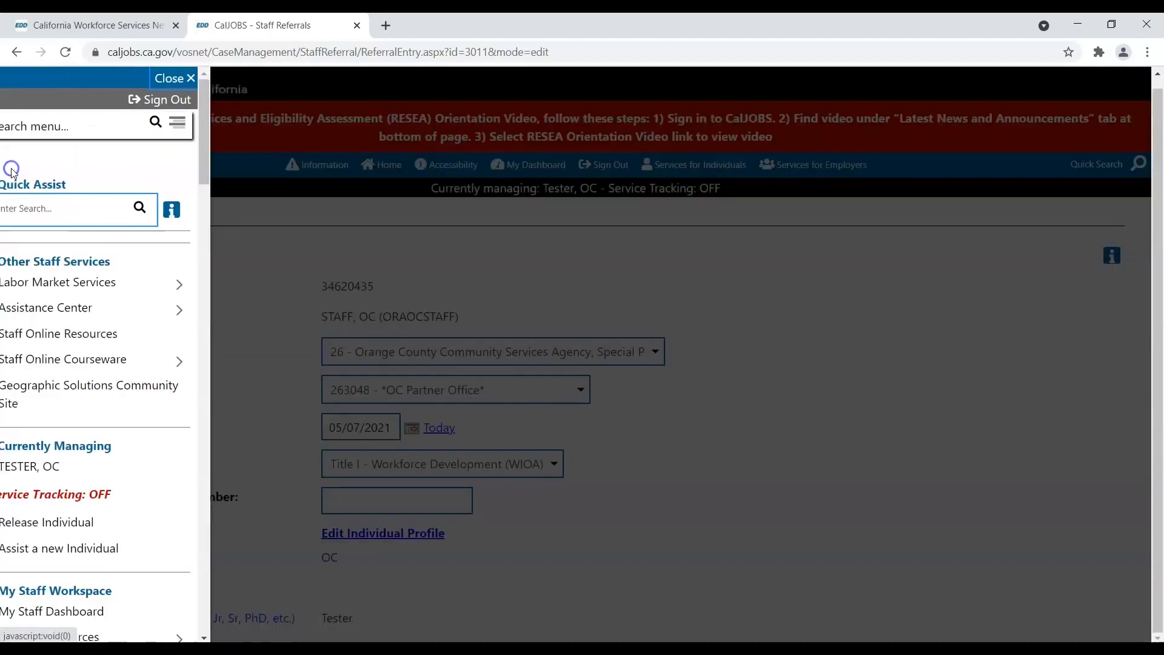
pyautogui.scroll(-1, 36, 220)
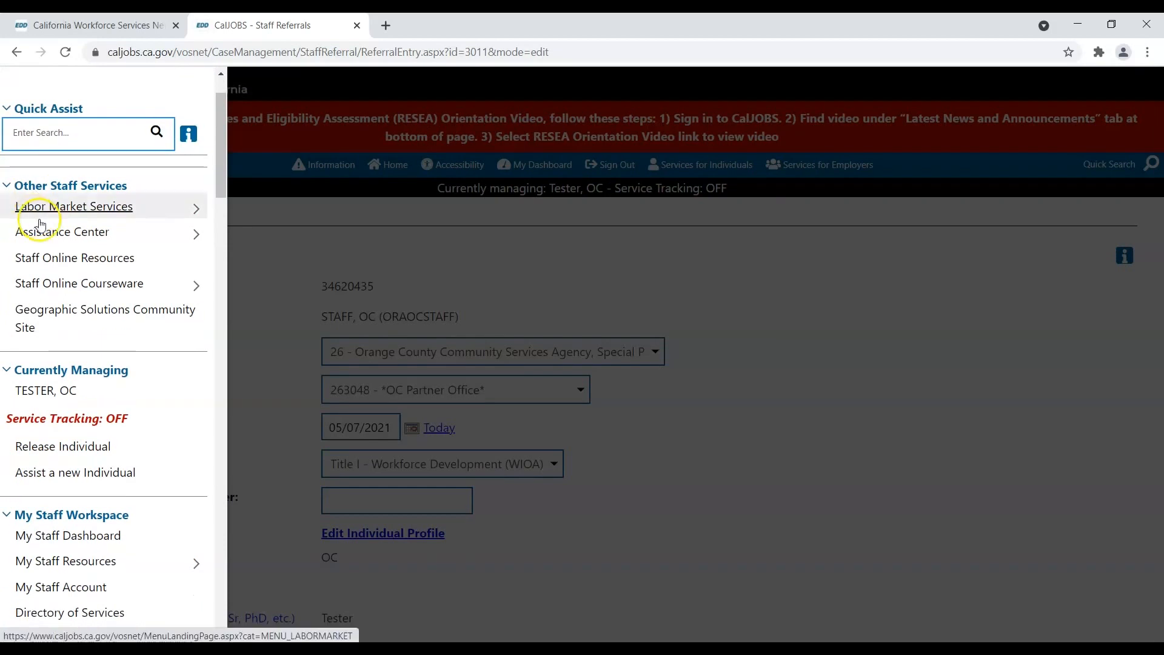
pyautogui.scroll(-1, 47, 246)
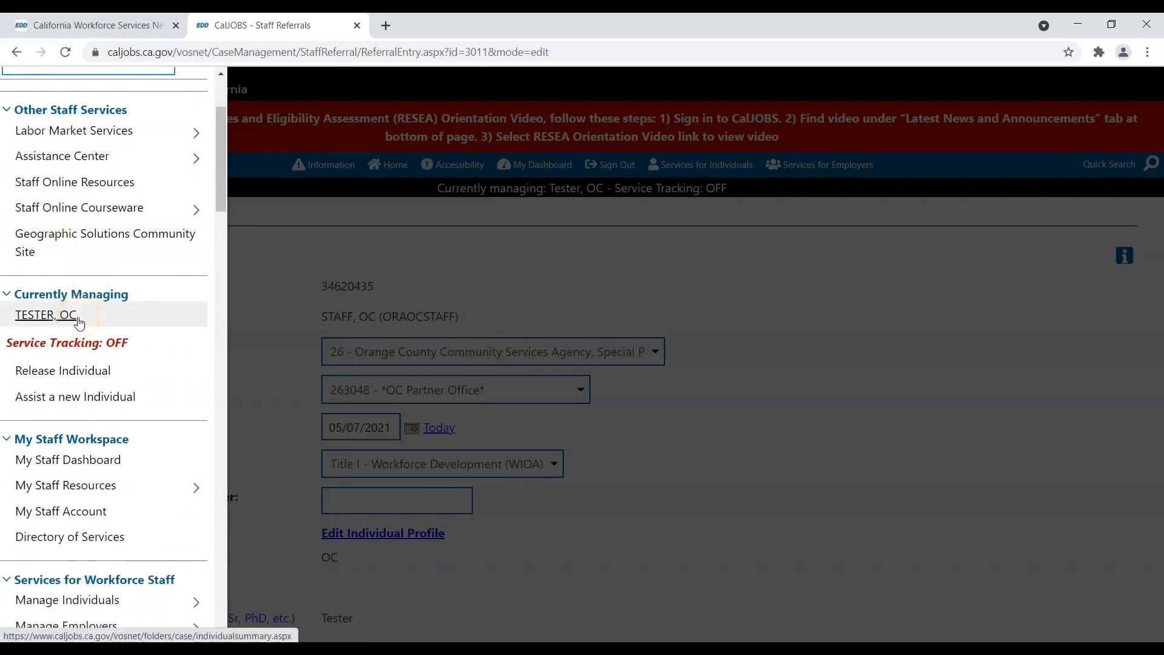
pyautogui.click(88, 370)
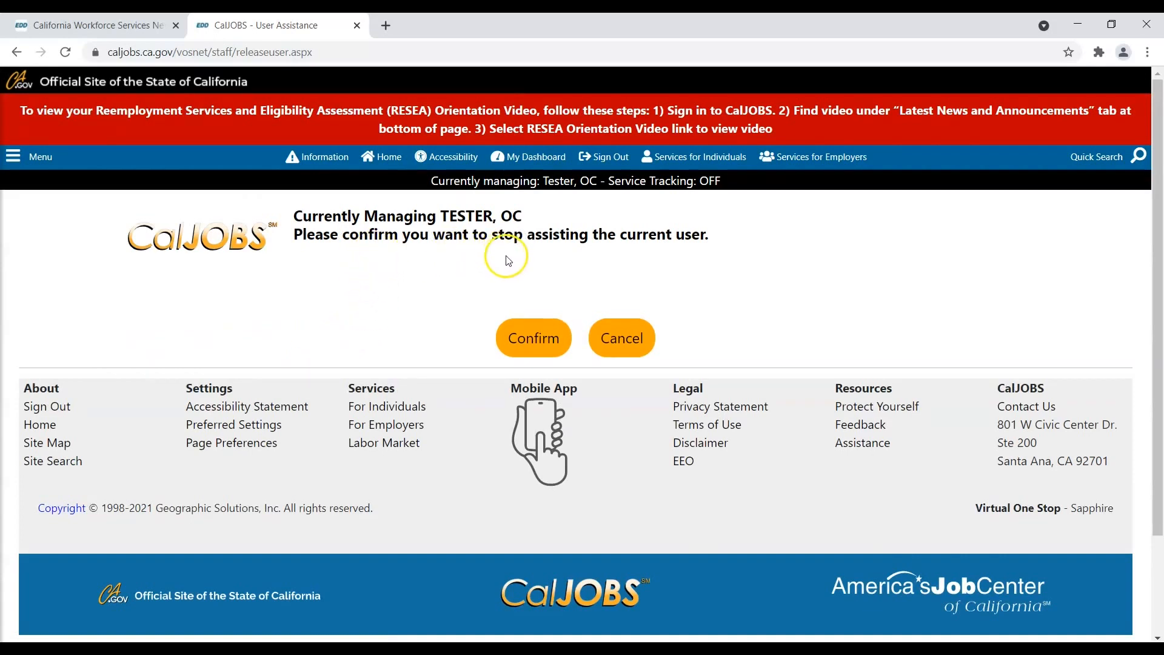
# - Confirm releasing the individual, then sign out and accept the log-off prompt
pyautogui.click(528, 340)
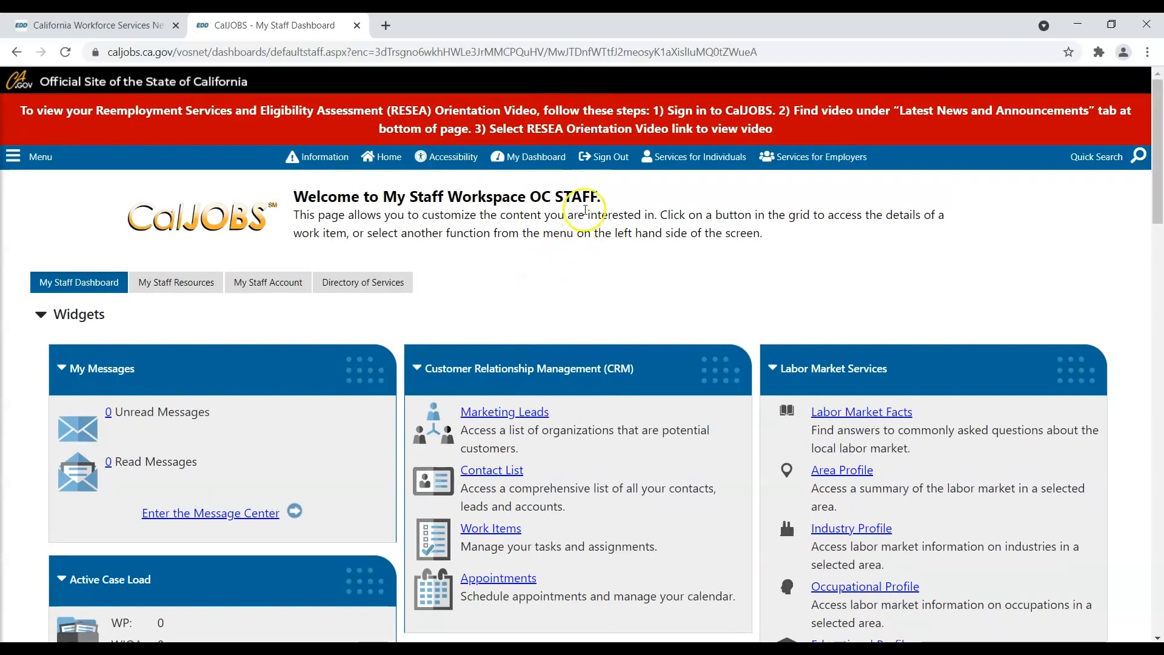
pyautogui.click(603, 158)
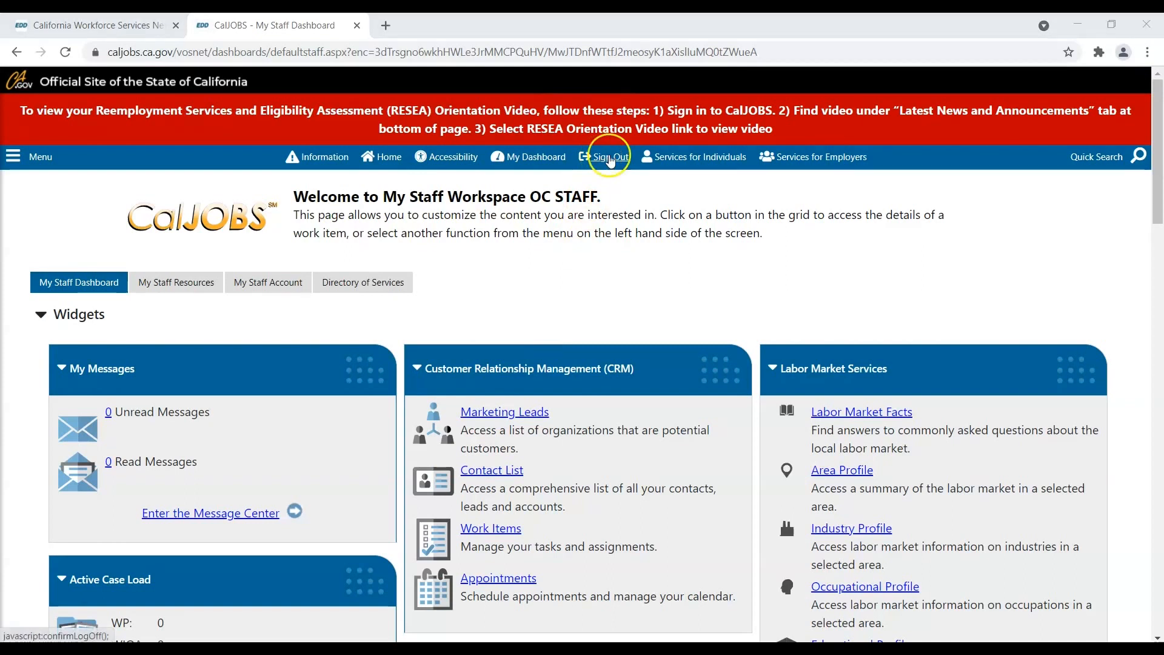
pyautogui.click(586, 401)
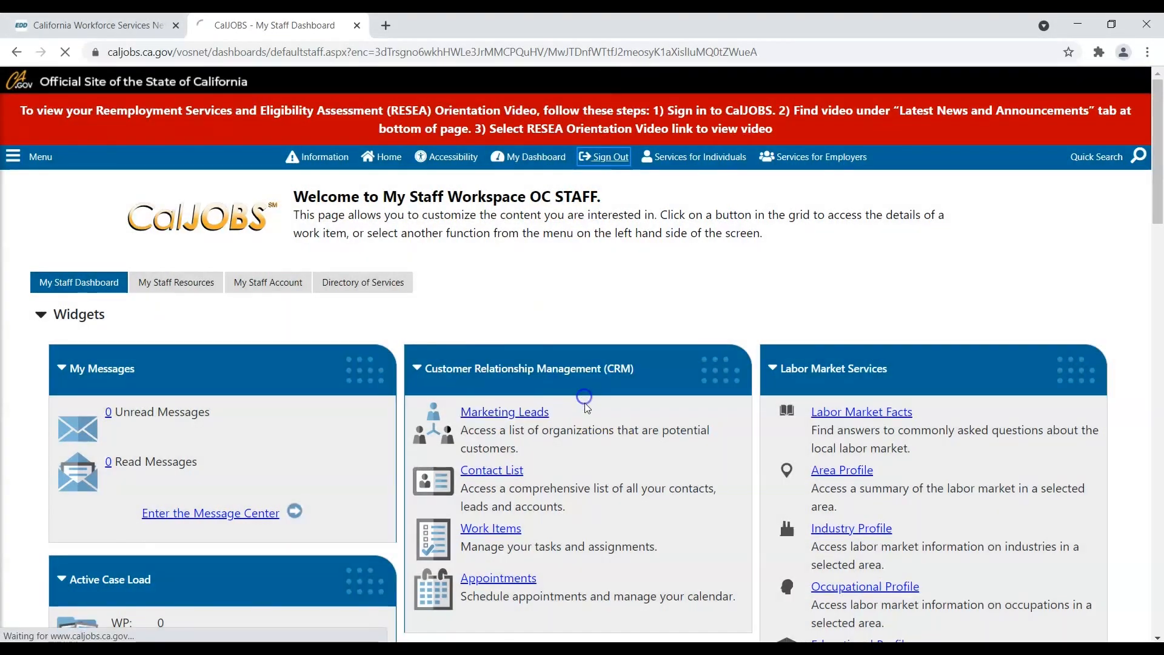